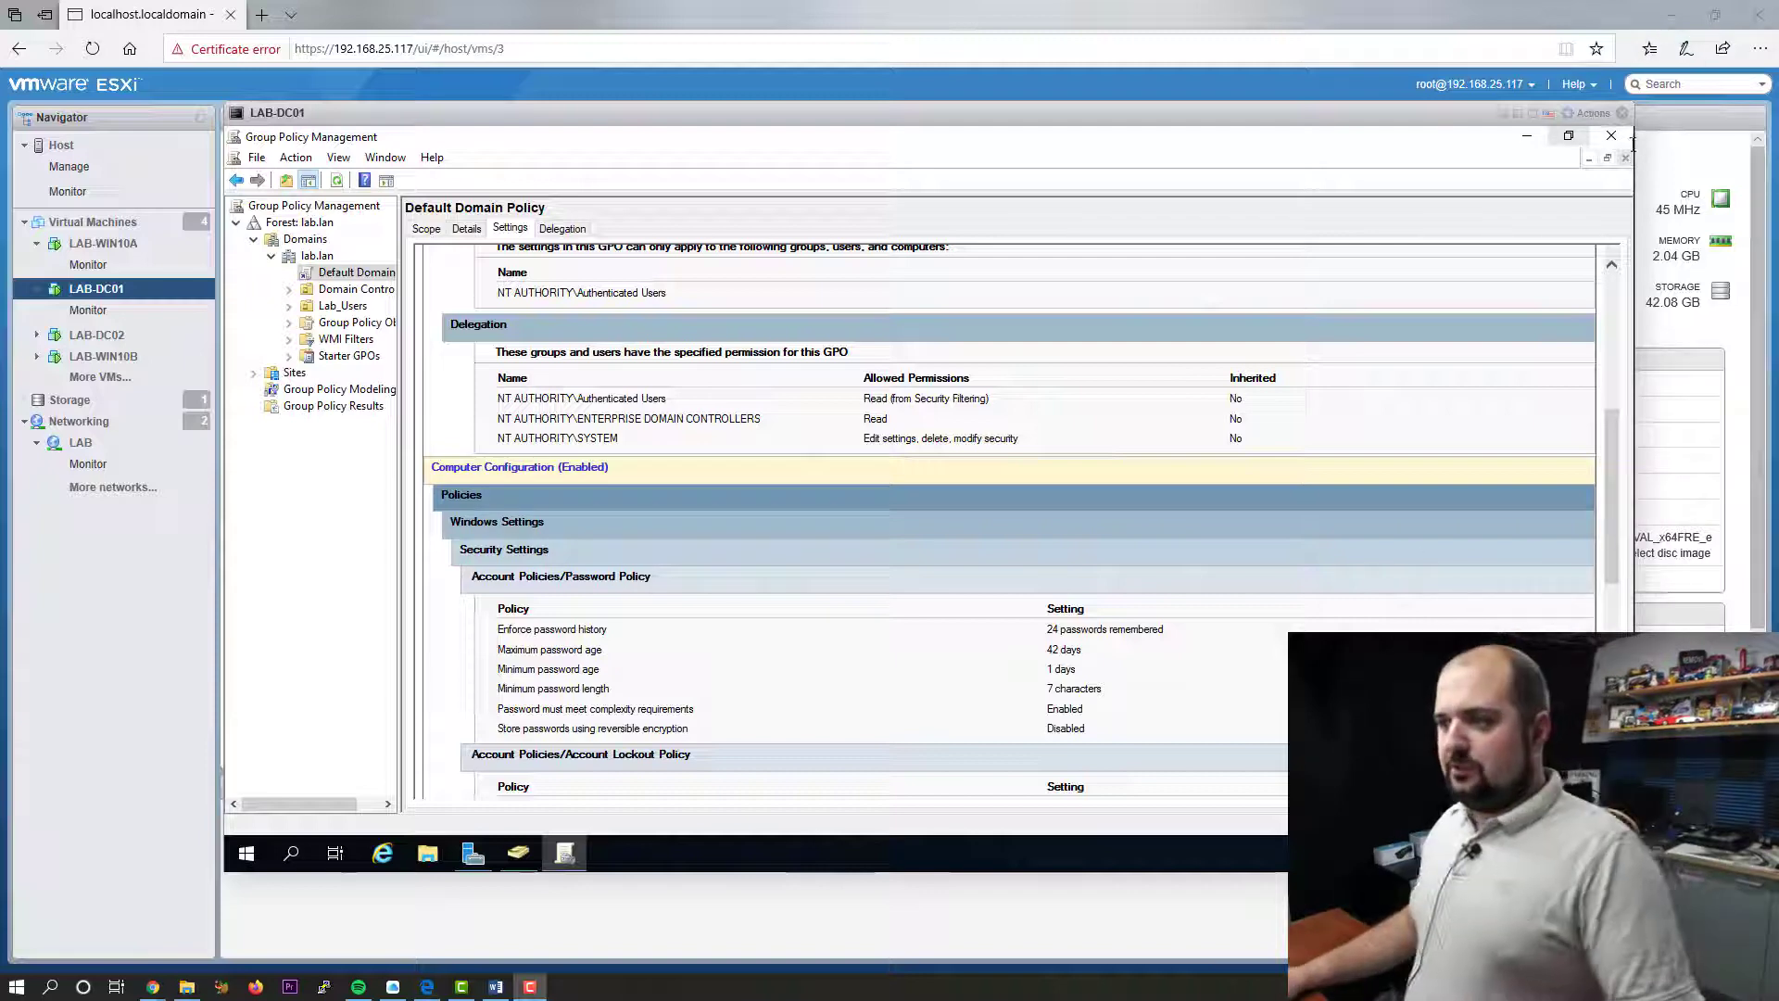
# - Close Group Policy Management and relaunch it from Server Manager's Tools menu
pyautogui.click(1611, 136)
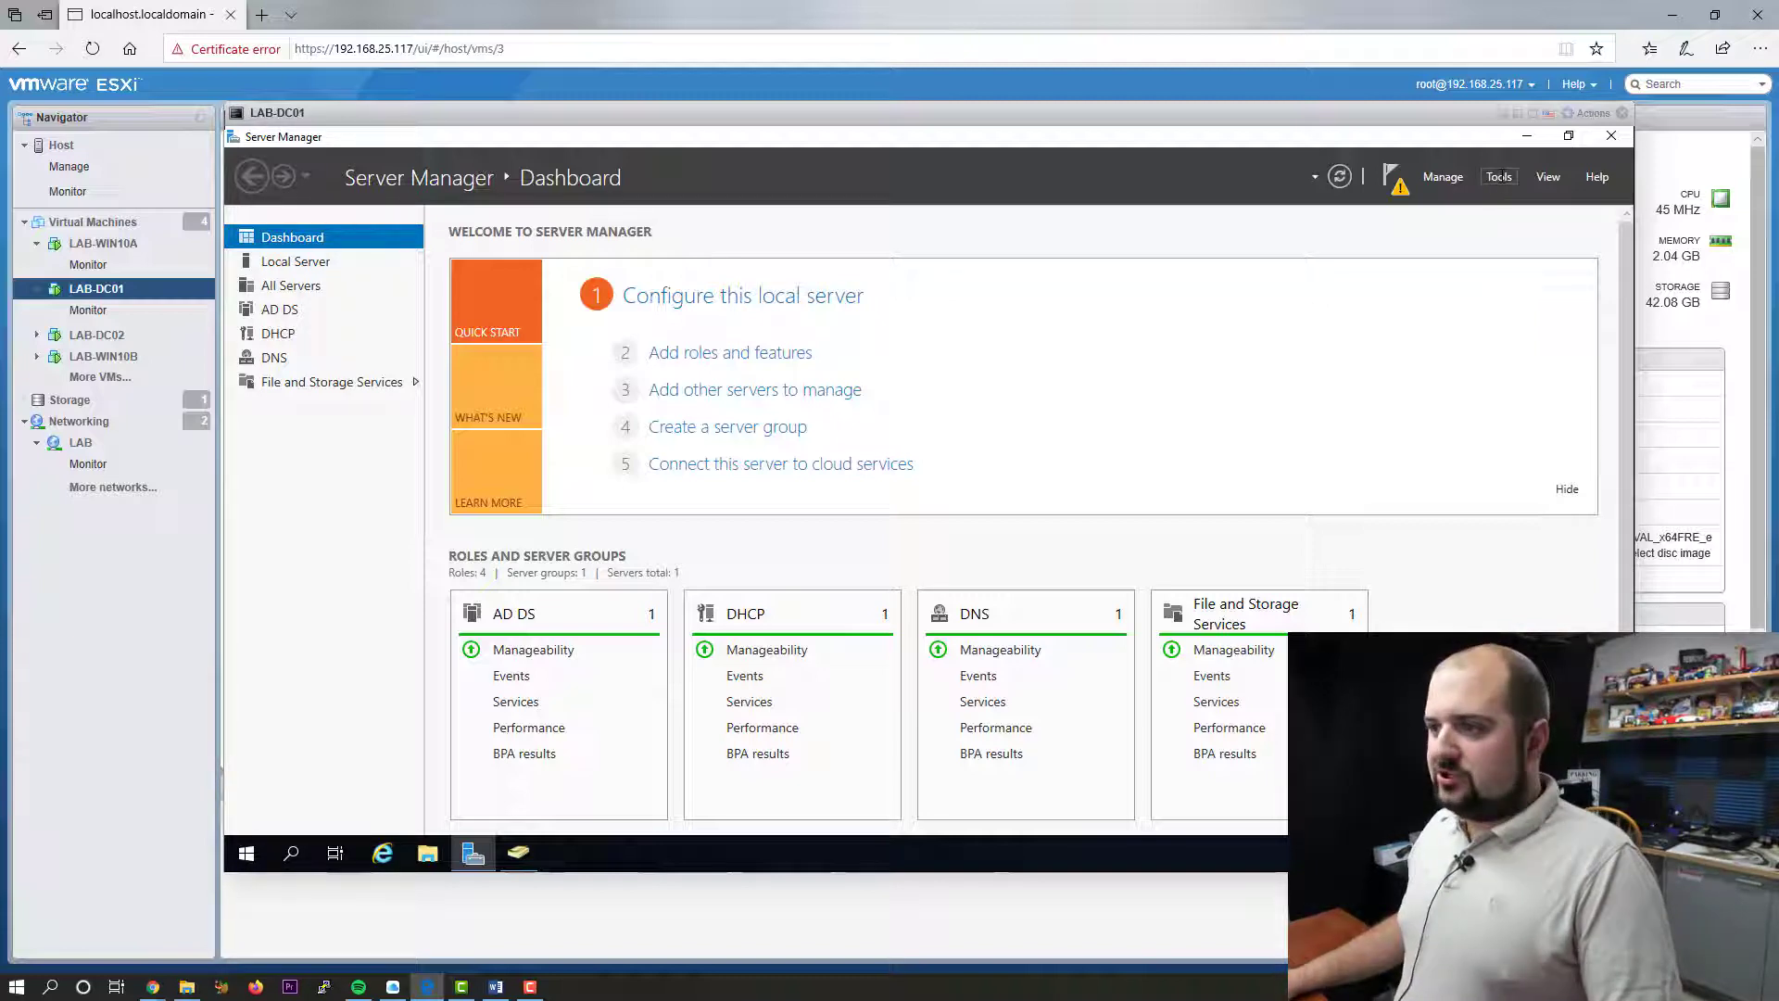
pyautogui.click(1498, 179)
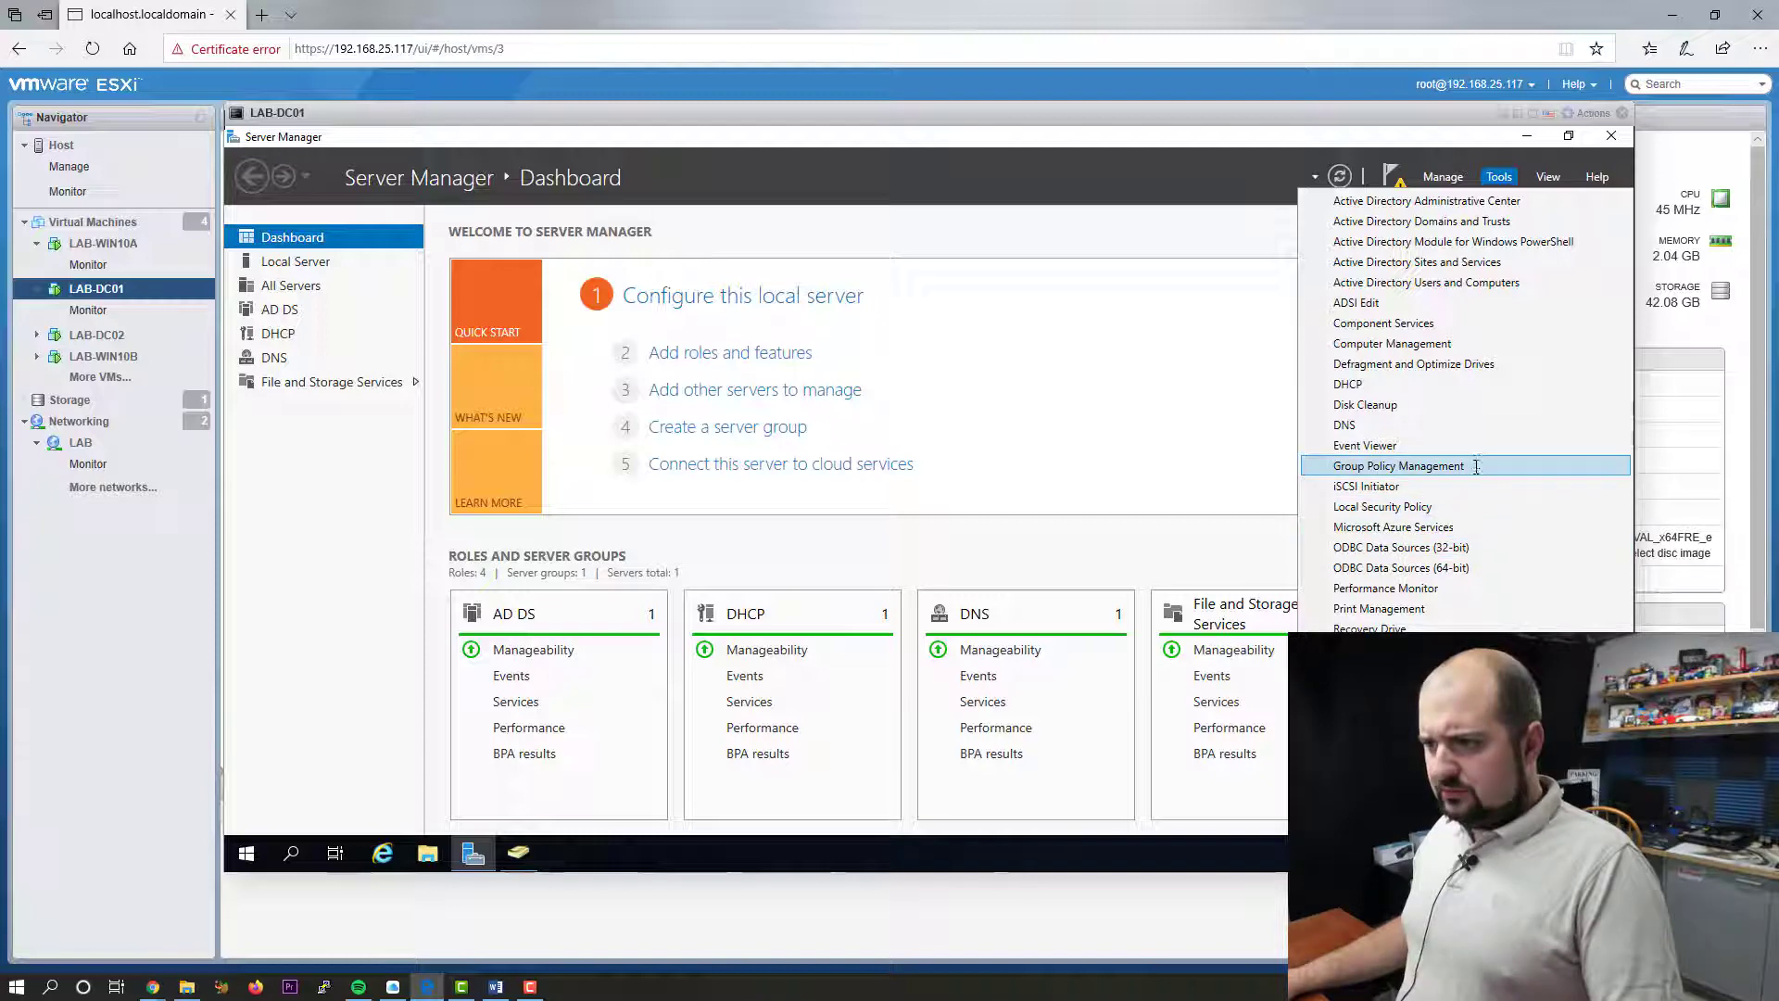
pyautogui.click(1445, 466)
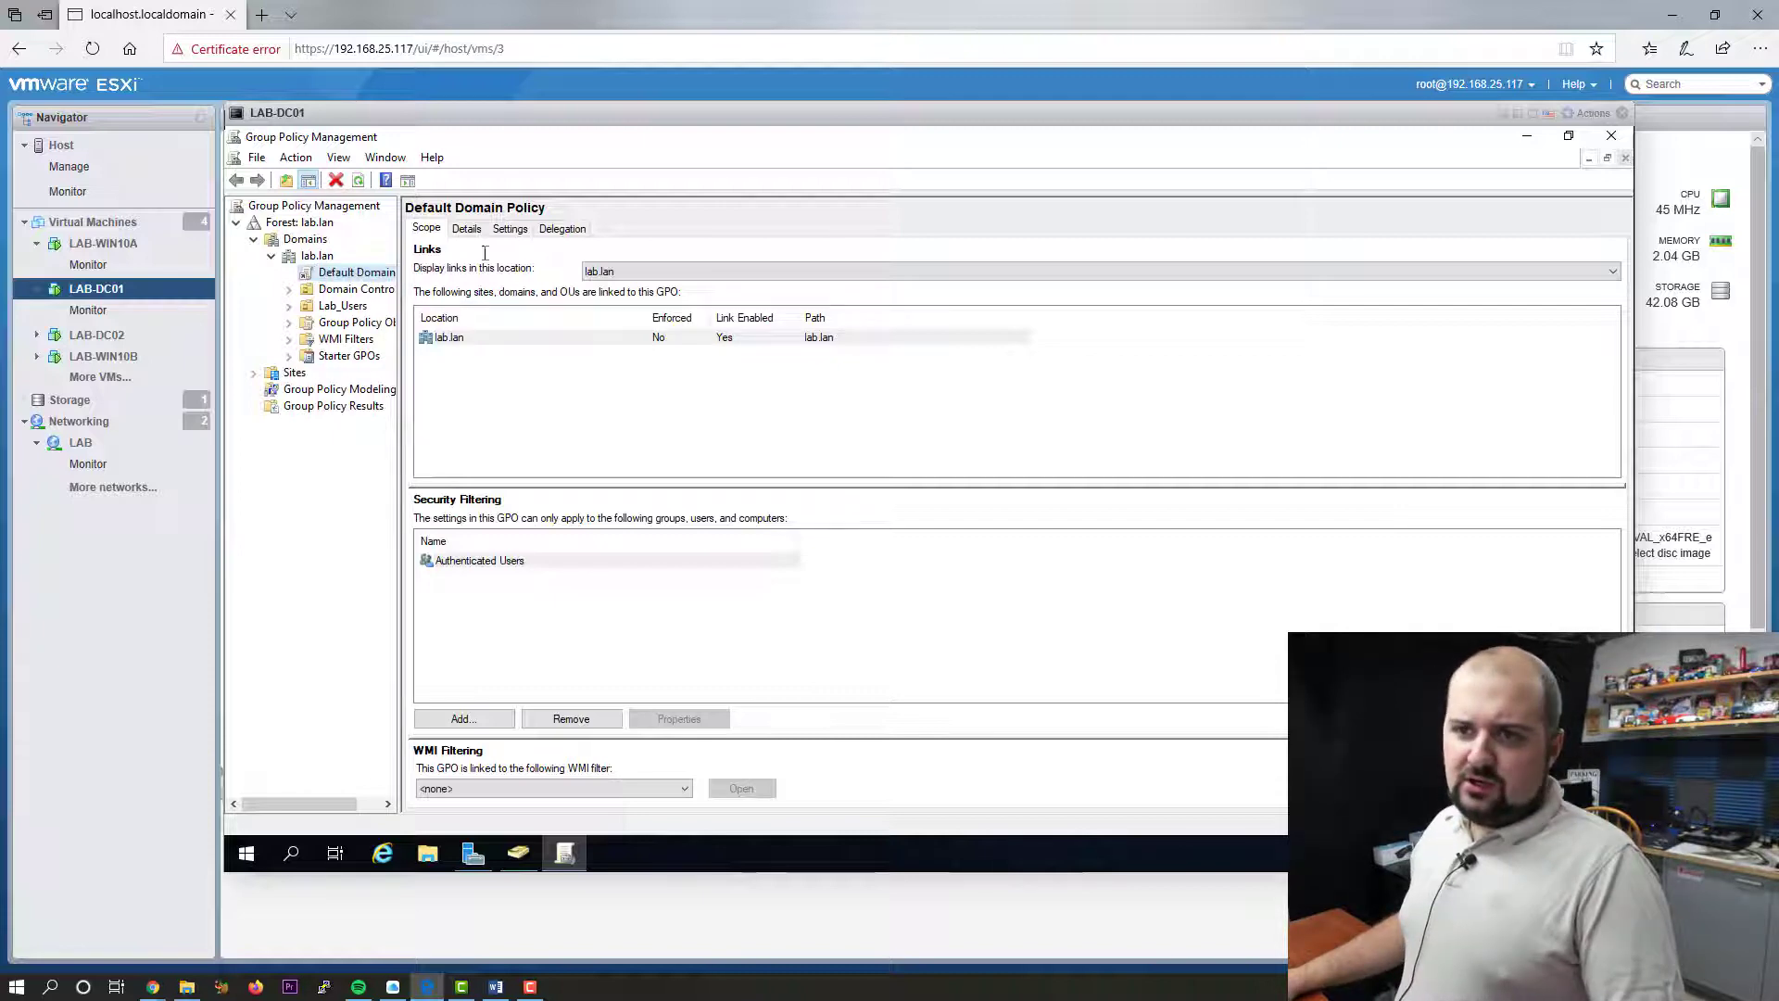
# - Show the Default Domain Policy's Settings report, dismissing the browser security warning
pyautogui.click(361, 275)
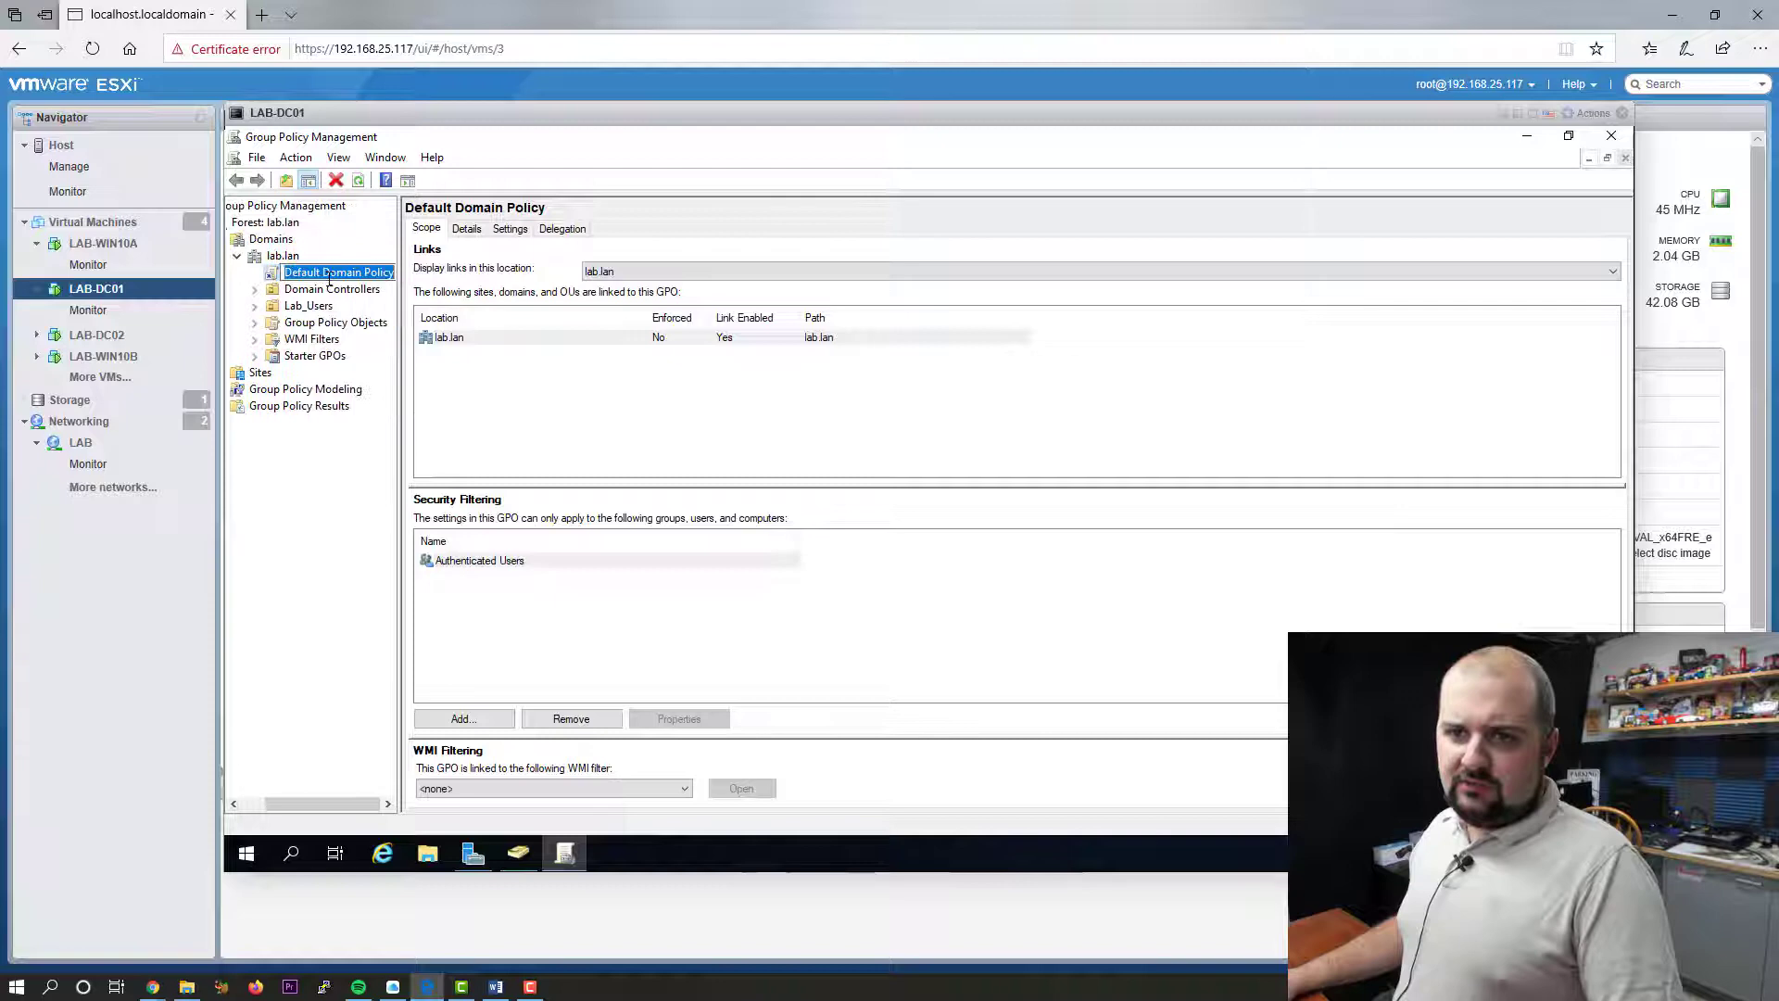
pyautogui.click(512, 229)
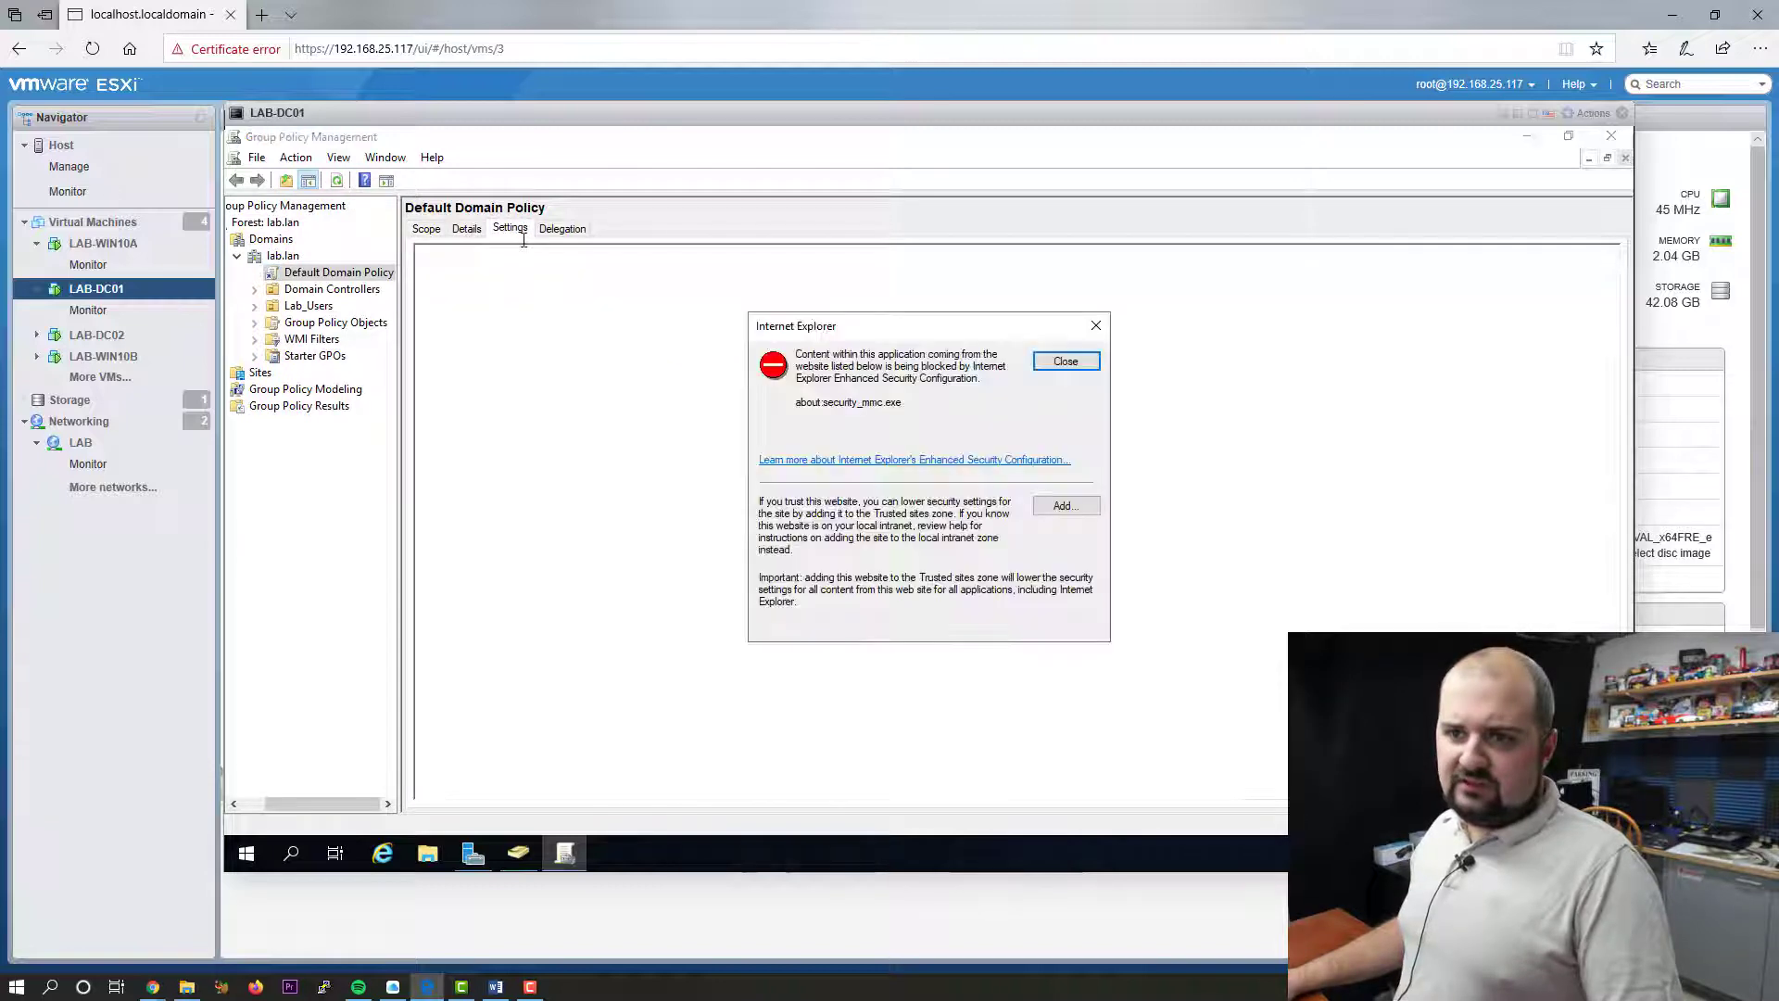
pyautogui.click(1065, 362)
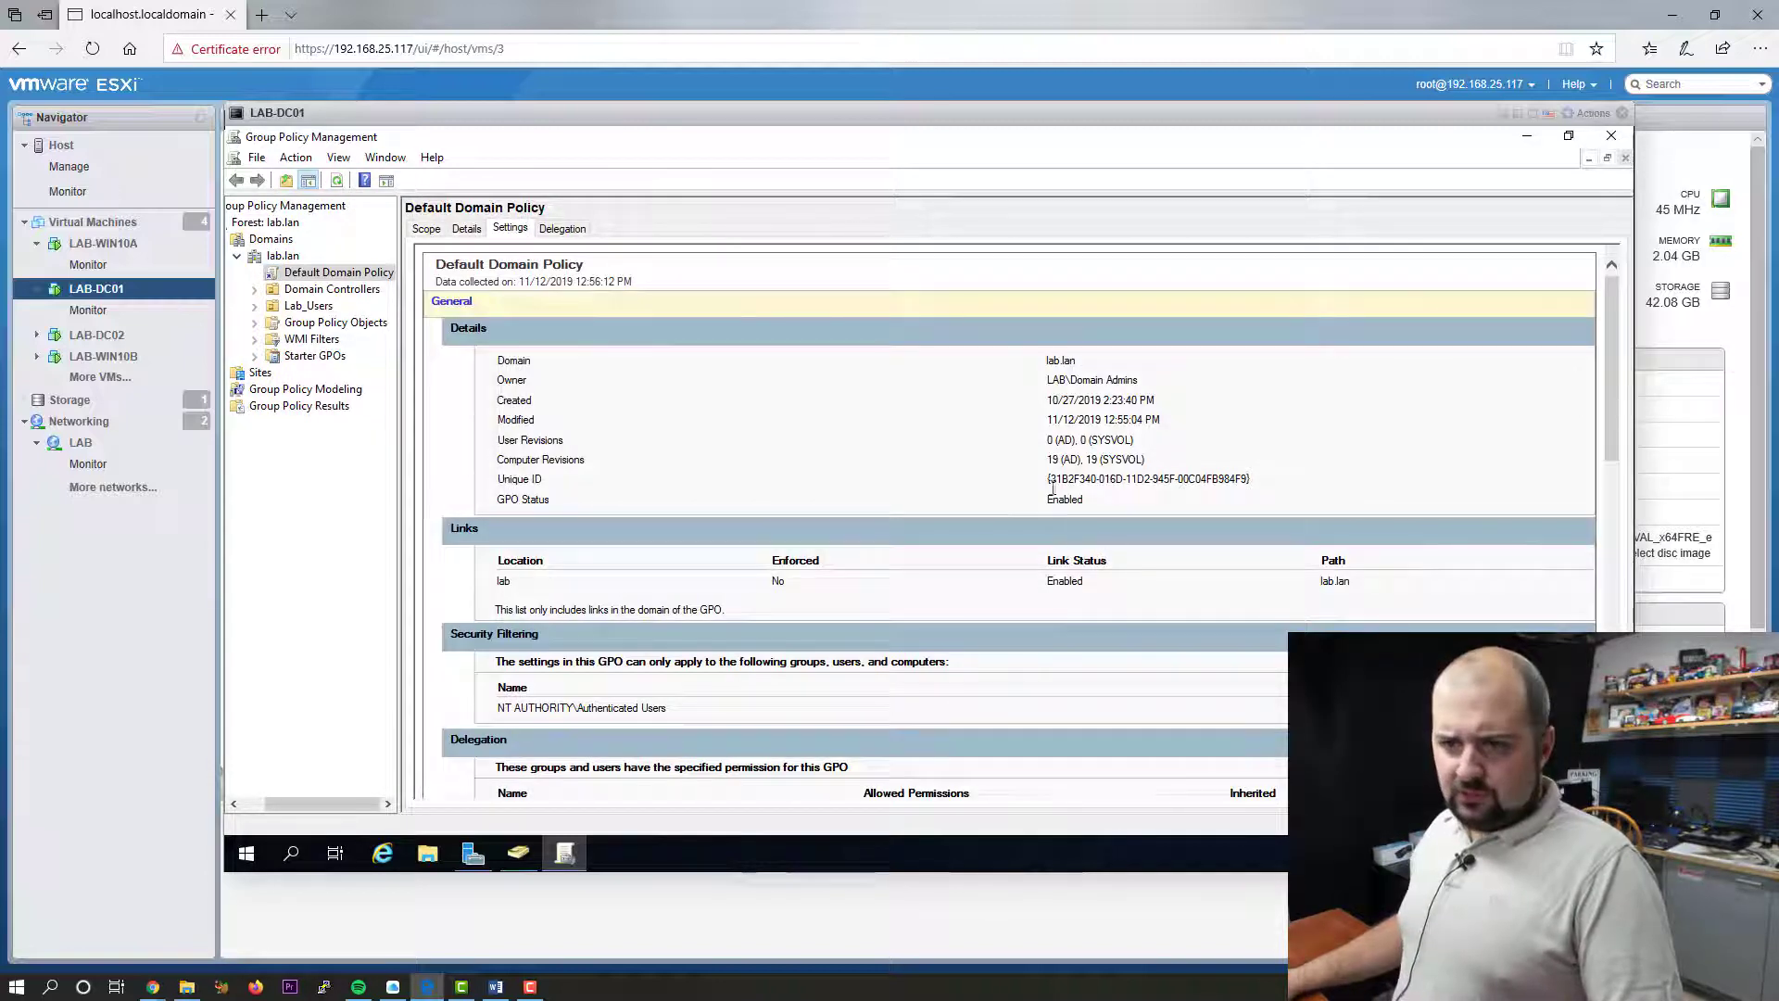
# - Scroll through the report's password policy: 24 remembered, 42-day maximum age, 7-character minimum
pyautogui.scroll(-4, 911, 480)
pyautogui.scroll(-3, 912, 480)
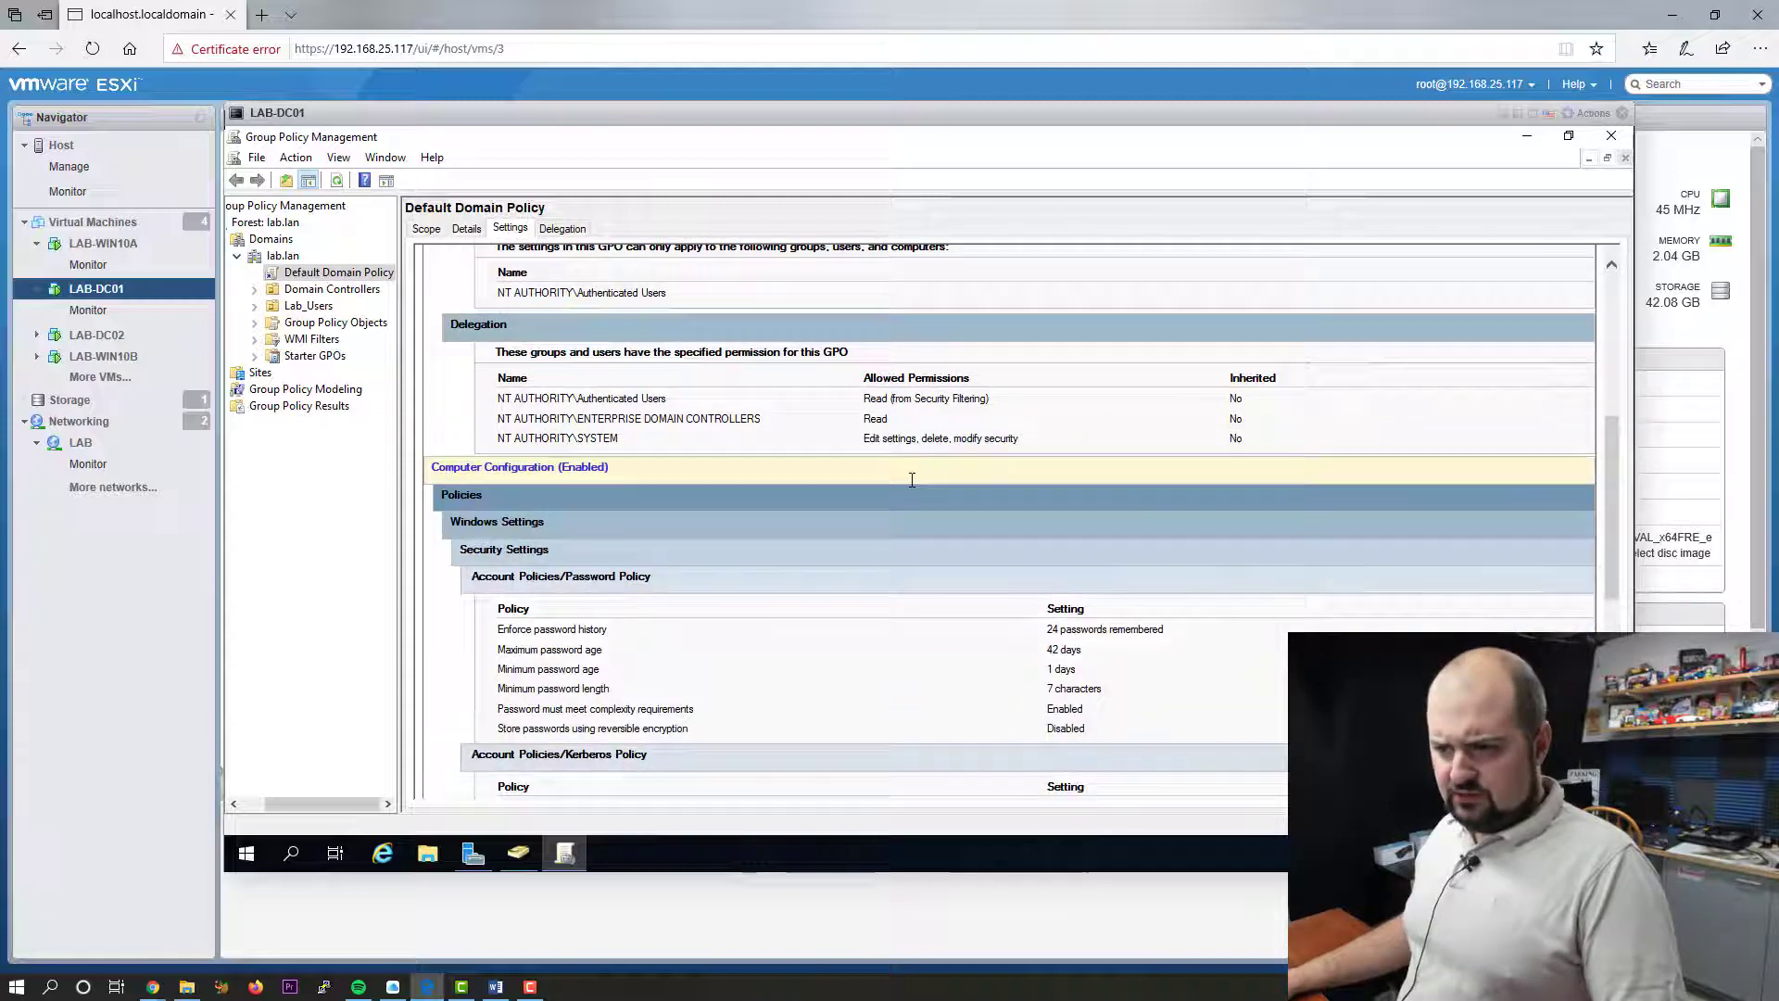
pyautogui.scroll(-2, 880, 570)
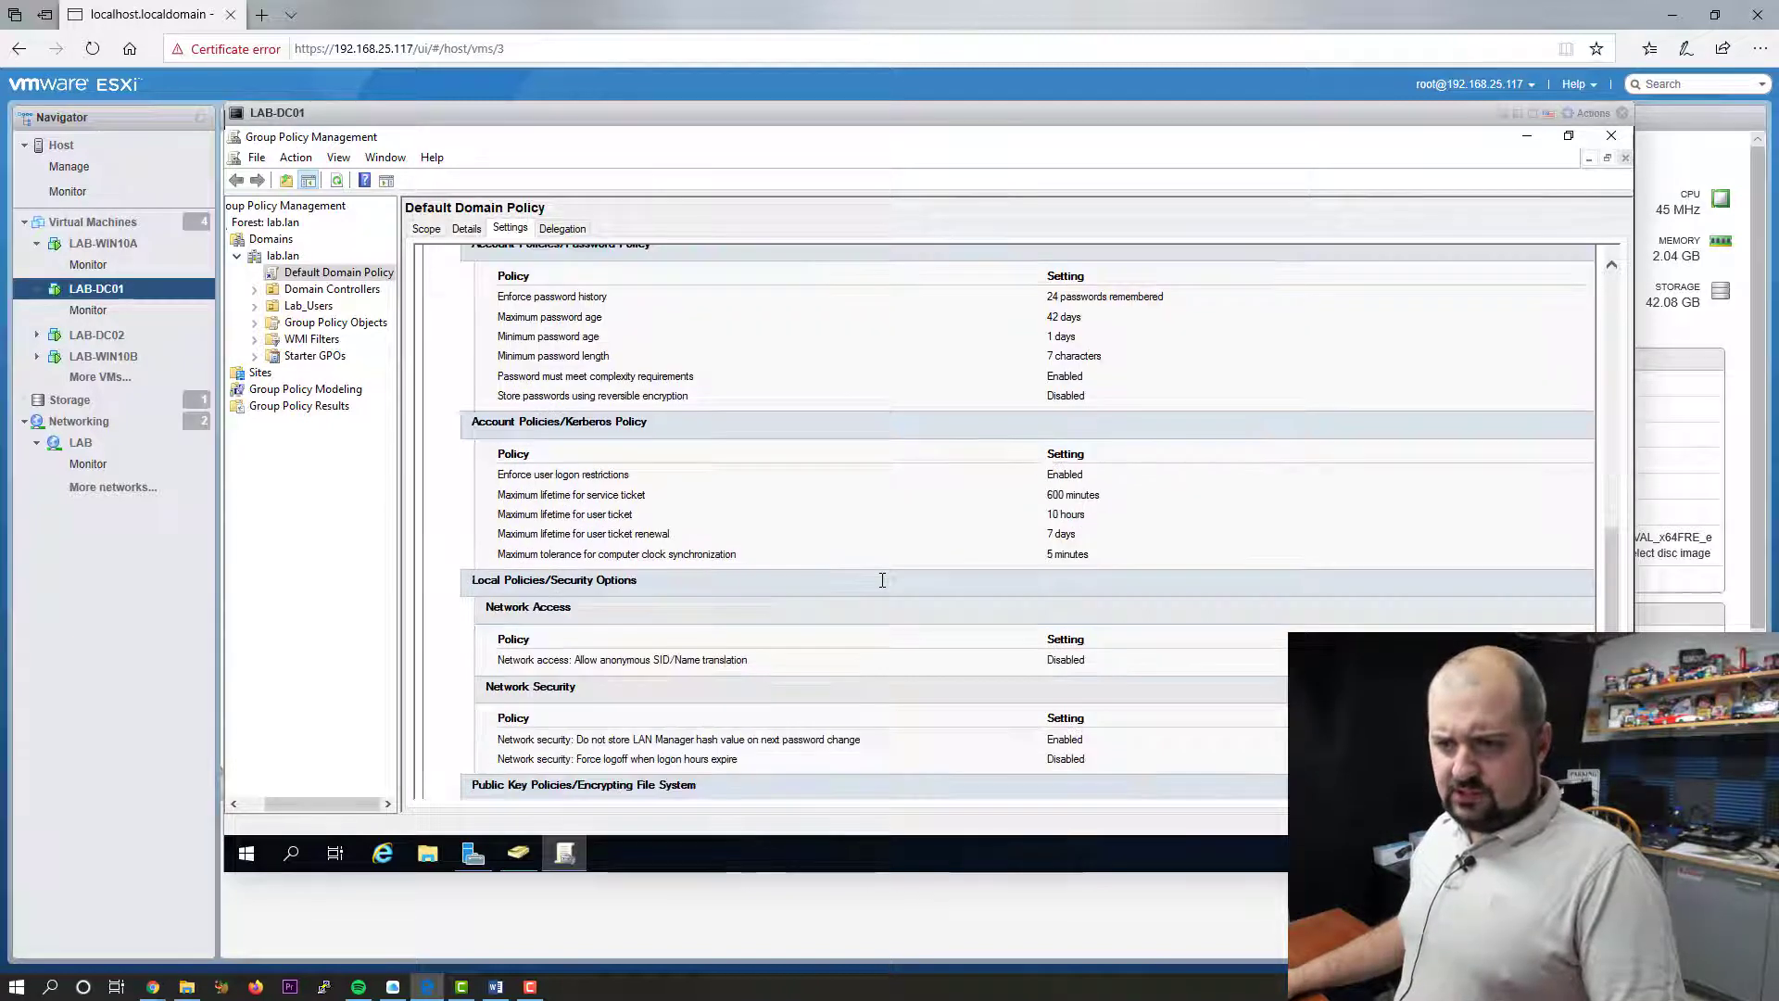
pyautogui.scroll(-1, 882, 580)
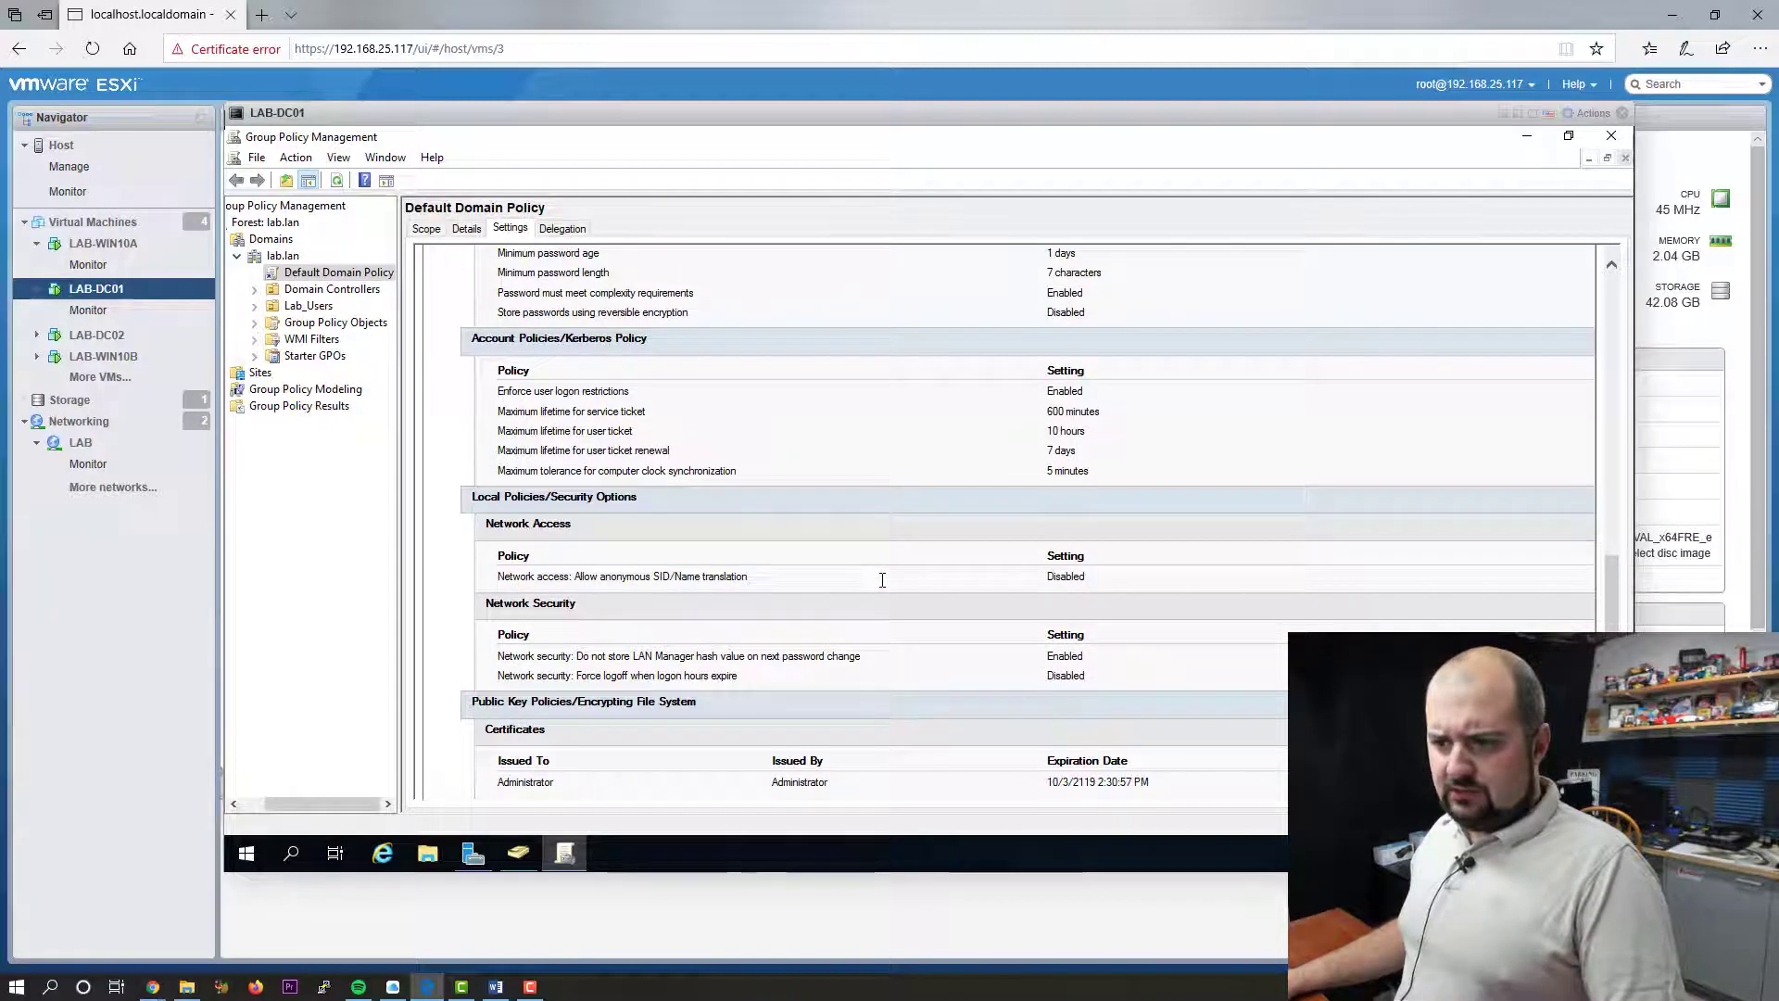
pyautogui.scroll(-1, 882, 580)
pyautogui.scroll(3, 882, 580)
pyautogui.scroll(2, 882, 580)
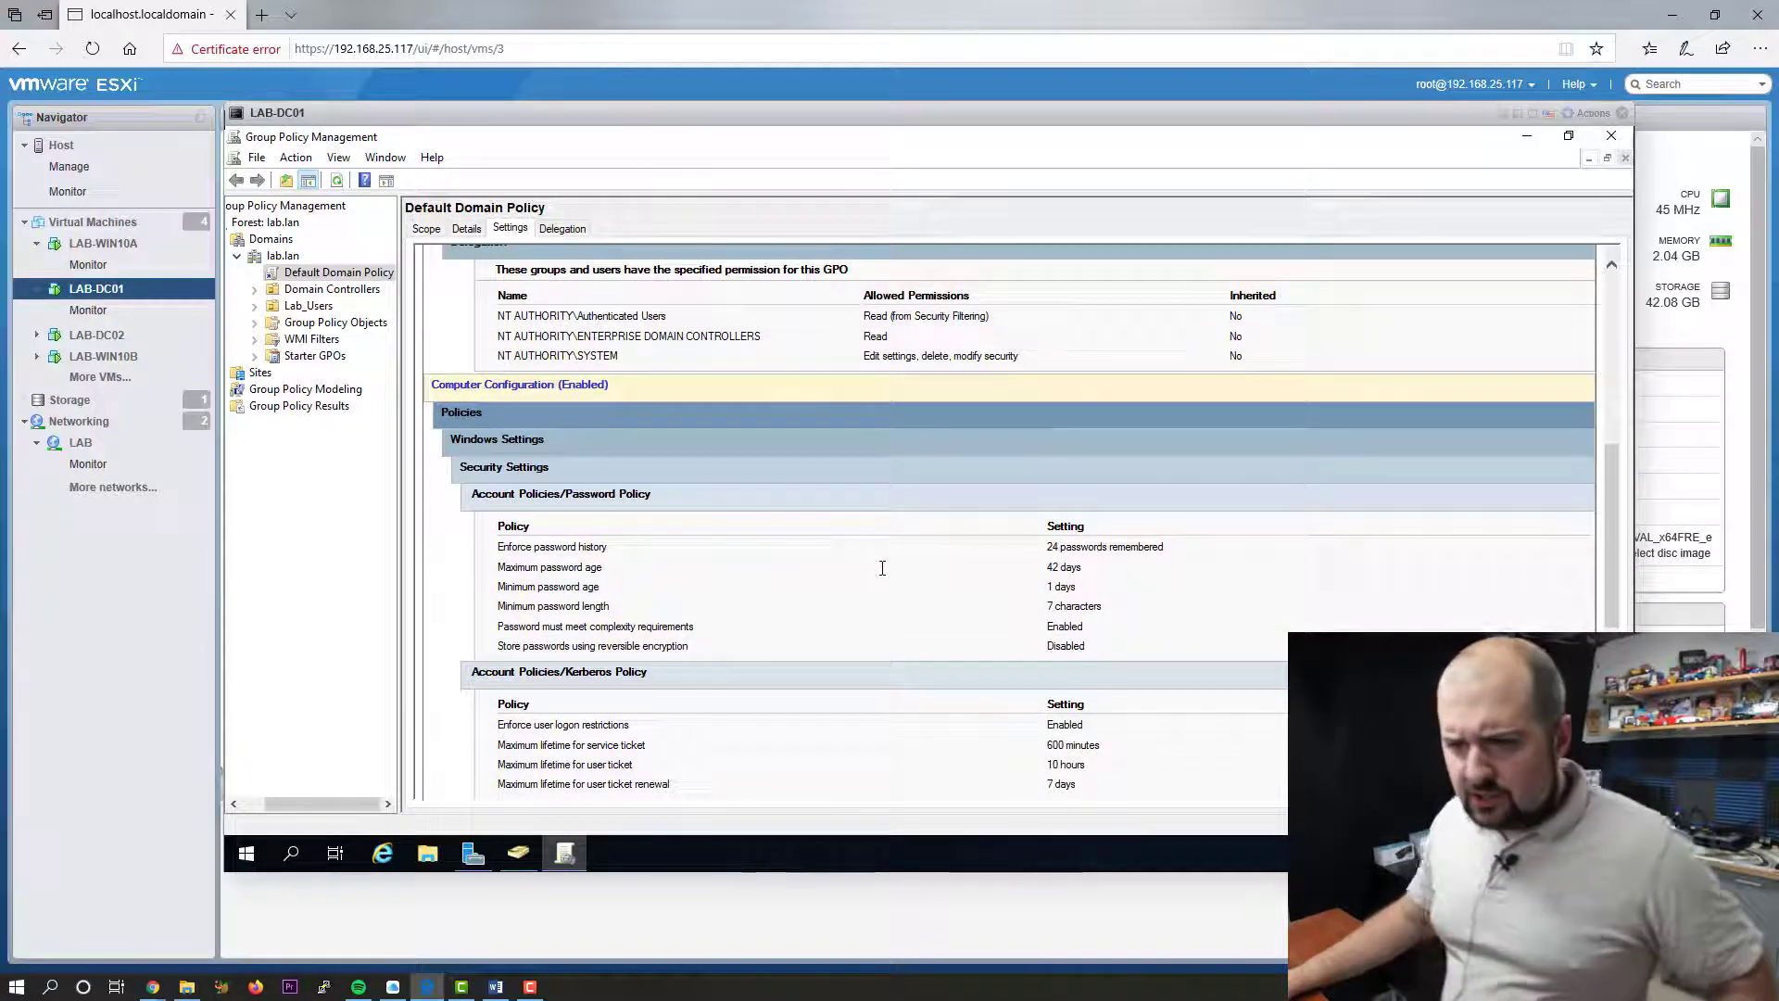
pyautogui.scroll(-1, 882, 572)
pyautogui.scroll(4, 882, 567)
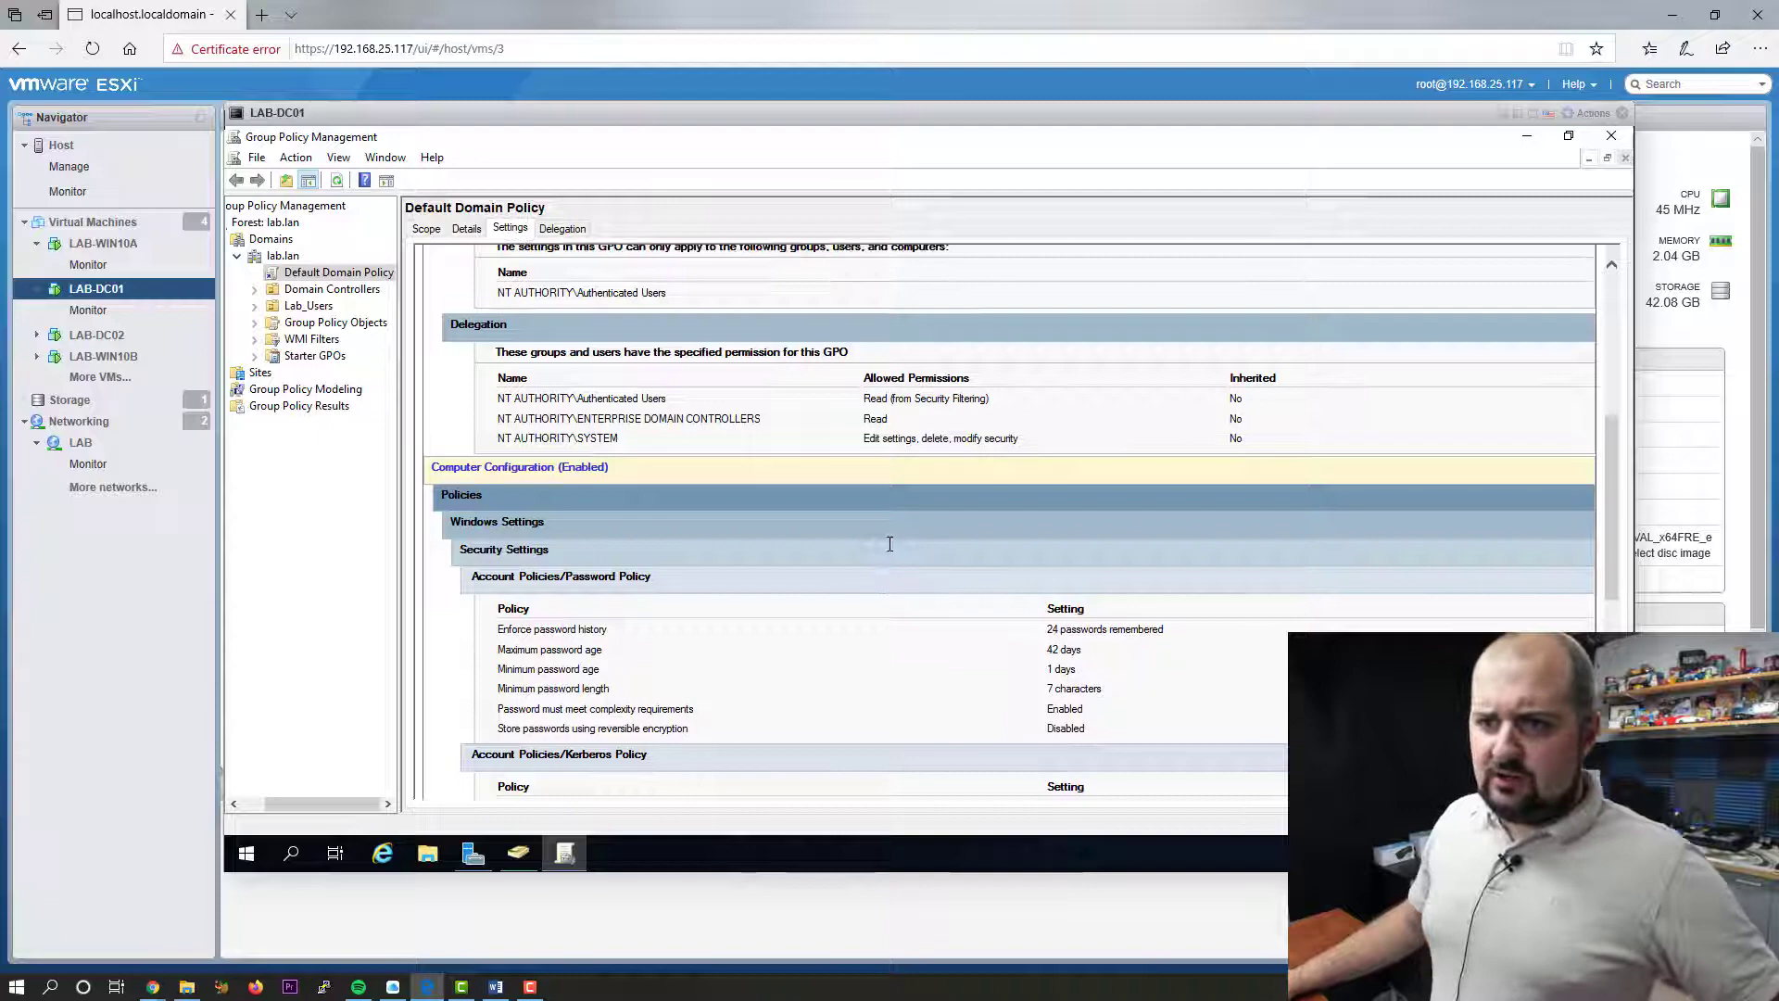
pyautogui.scroll(3, 882, 519)
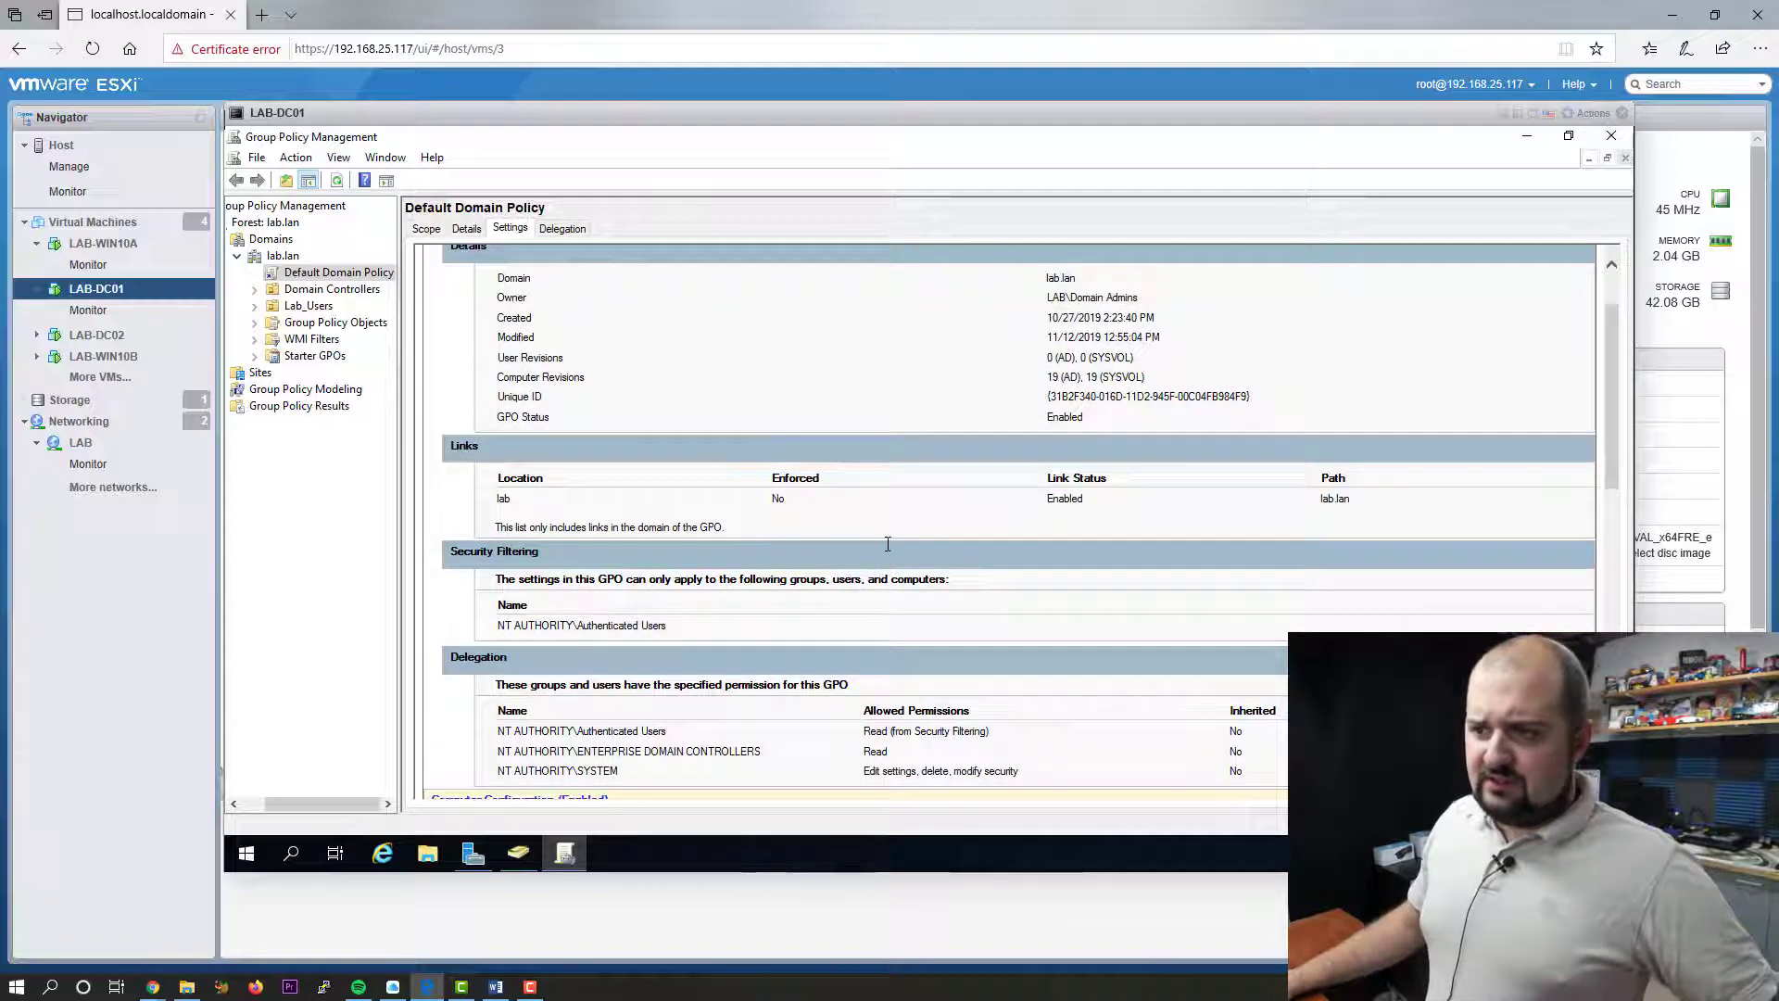
pyautogui.scroll(-10, 882, 540)
# - Open the Default Domain Policy in Group Policy Management Editor, maximized
pyautogui.rightClick(356, 272)
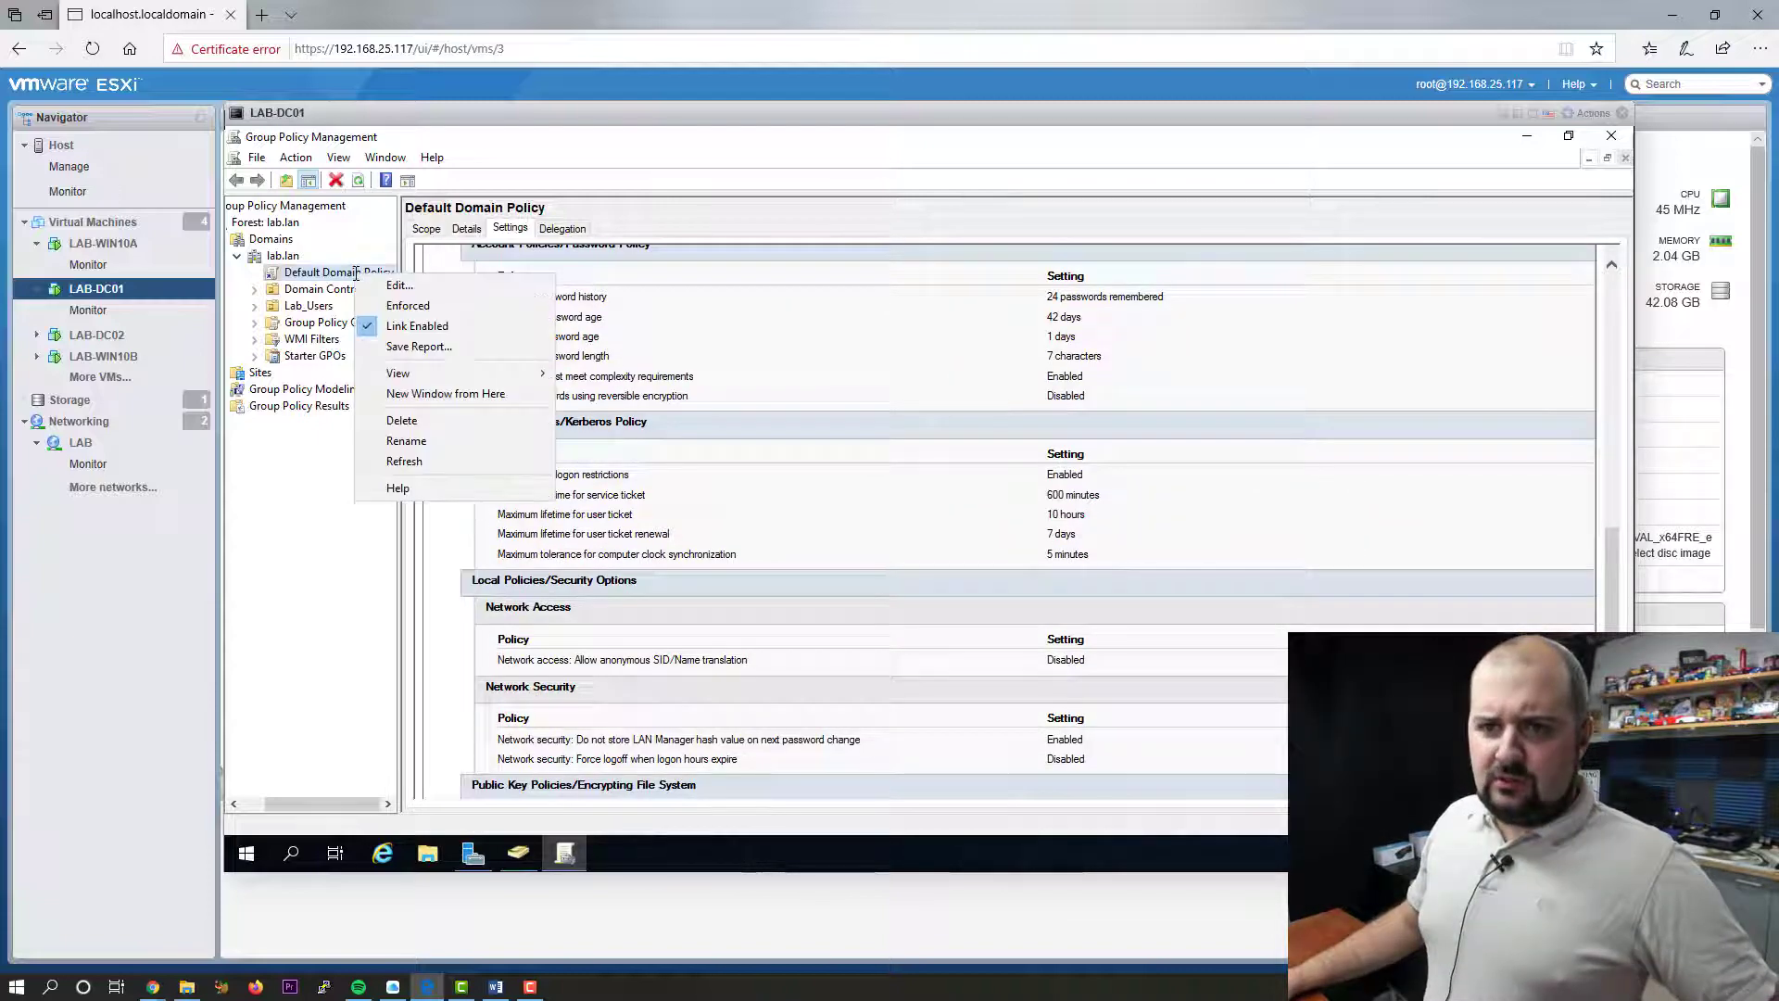
pyautogui.click(492, 289)
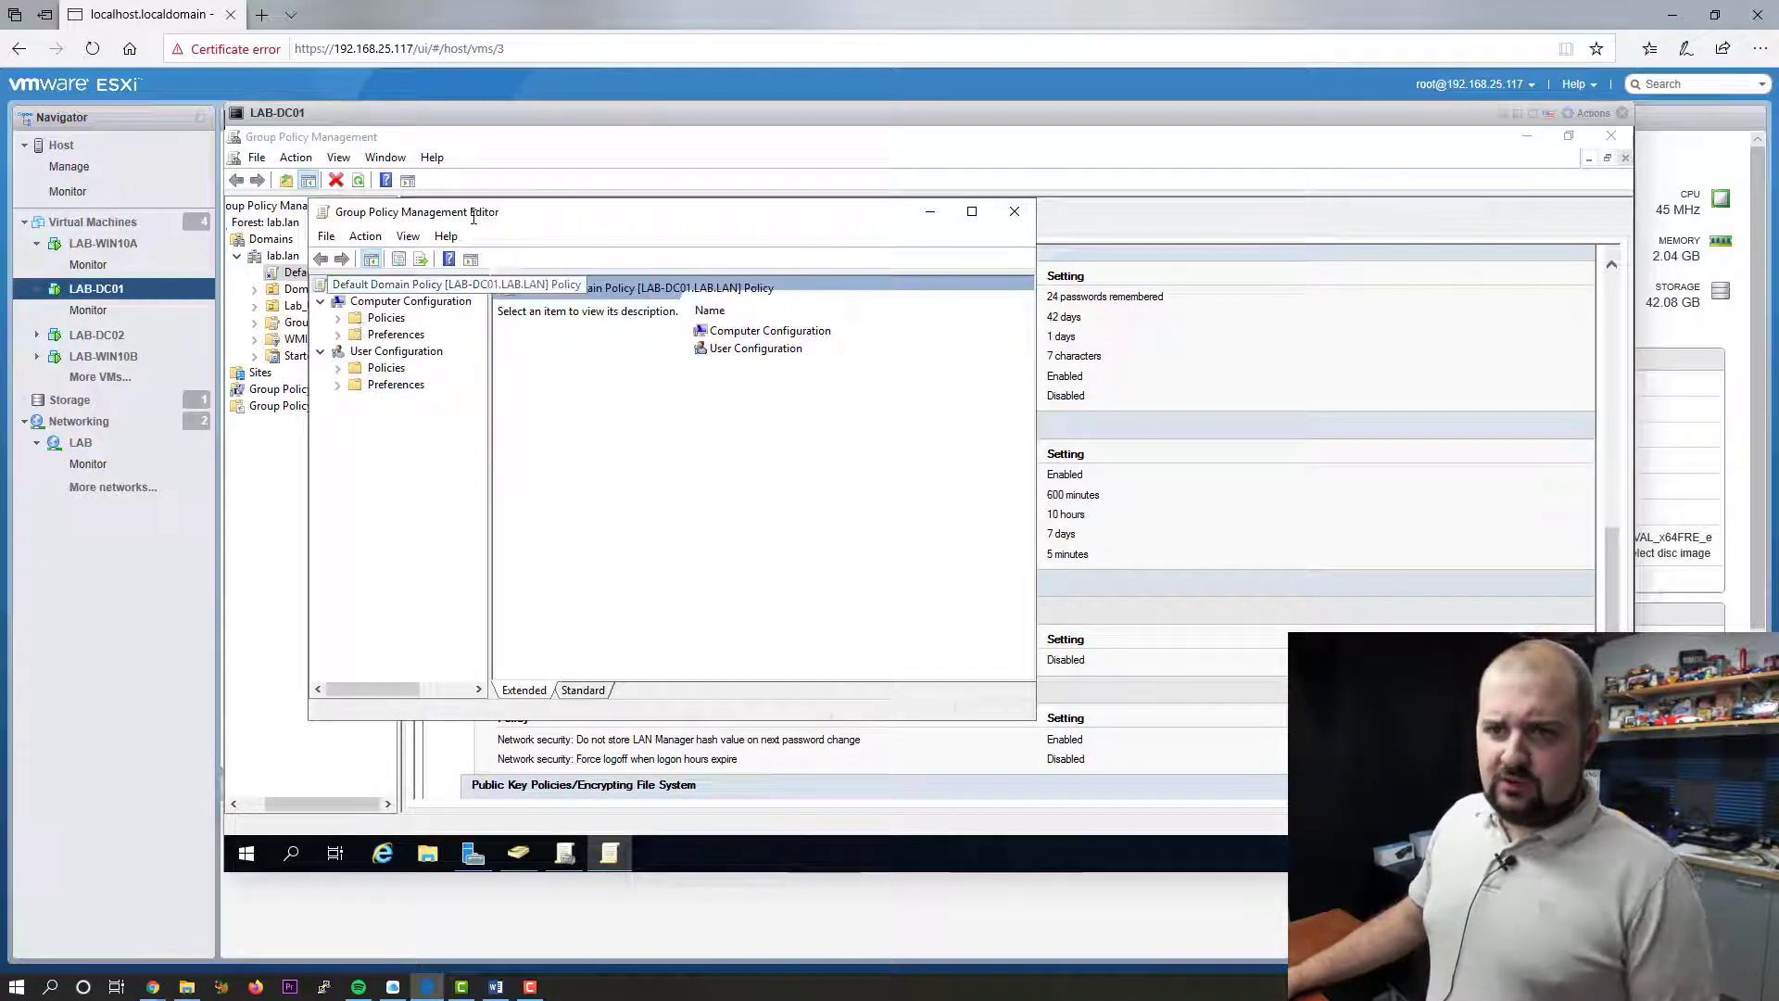
pyautogui.moveTo(476, 210); pyautogui.dragTo(619, 216)
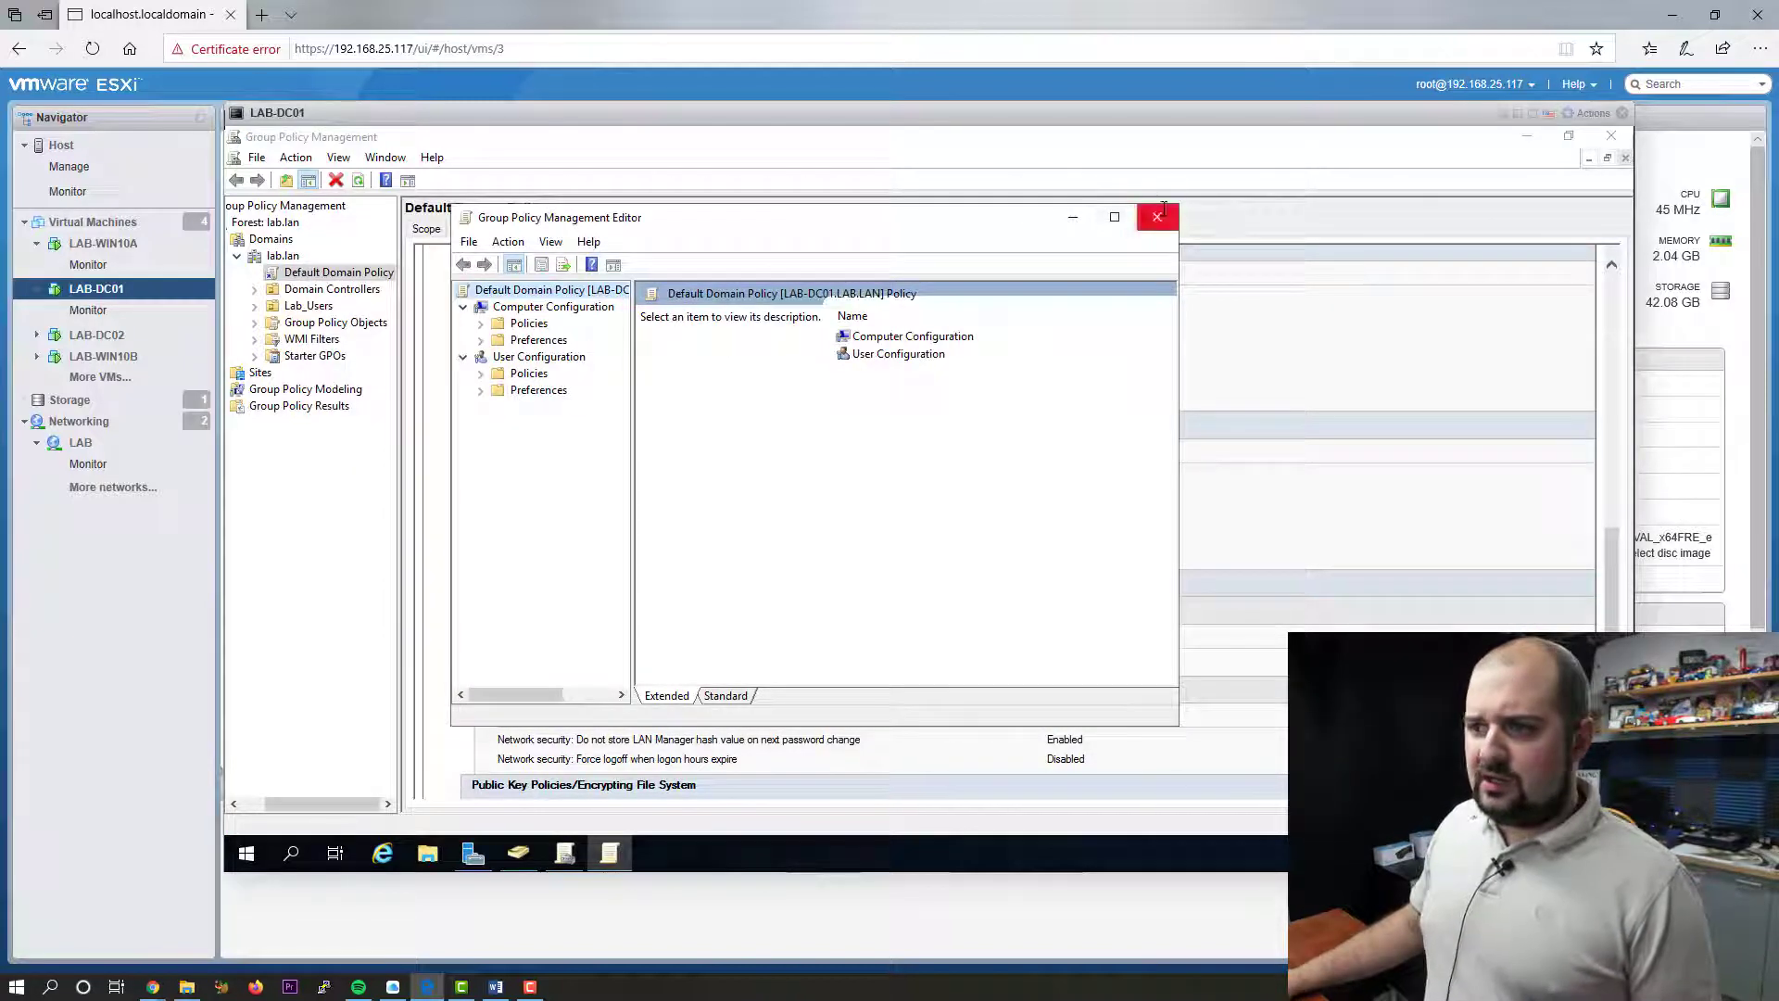
pyautogui.click(1157, 216)
pyautogui.rightClick(388, 273)
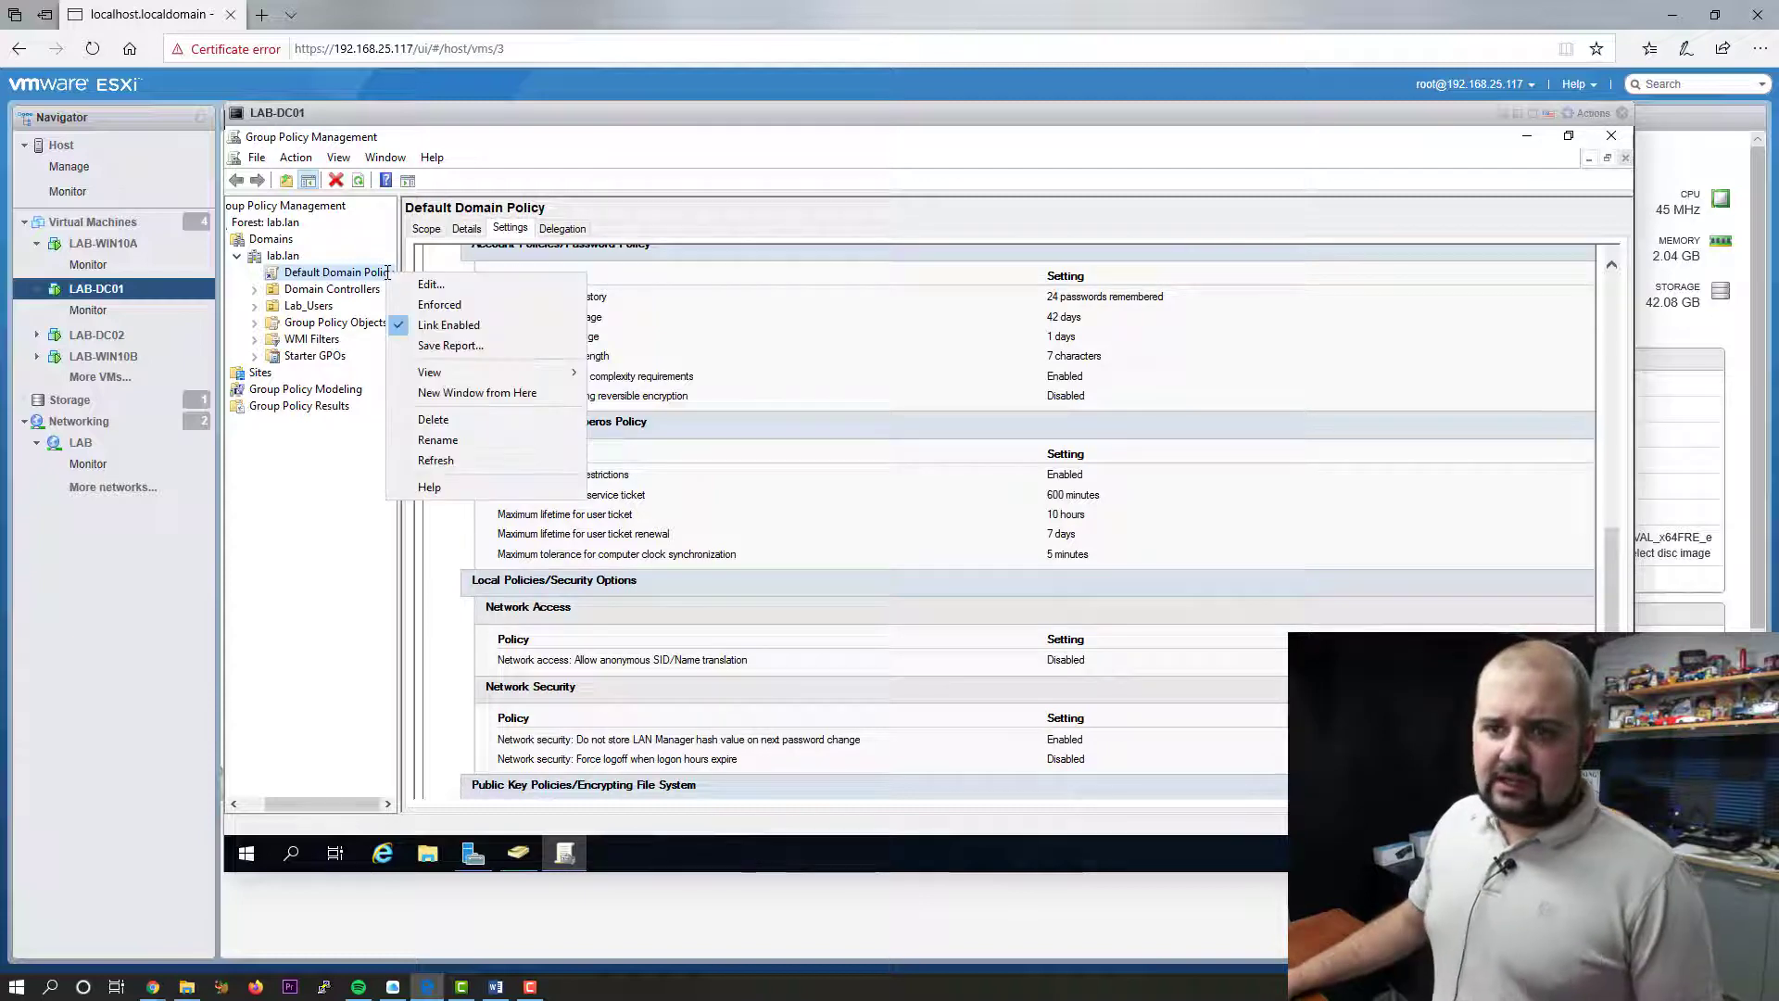
pyautogui.click(448, 281)
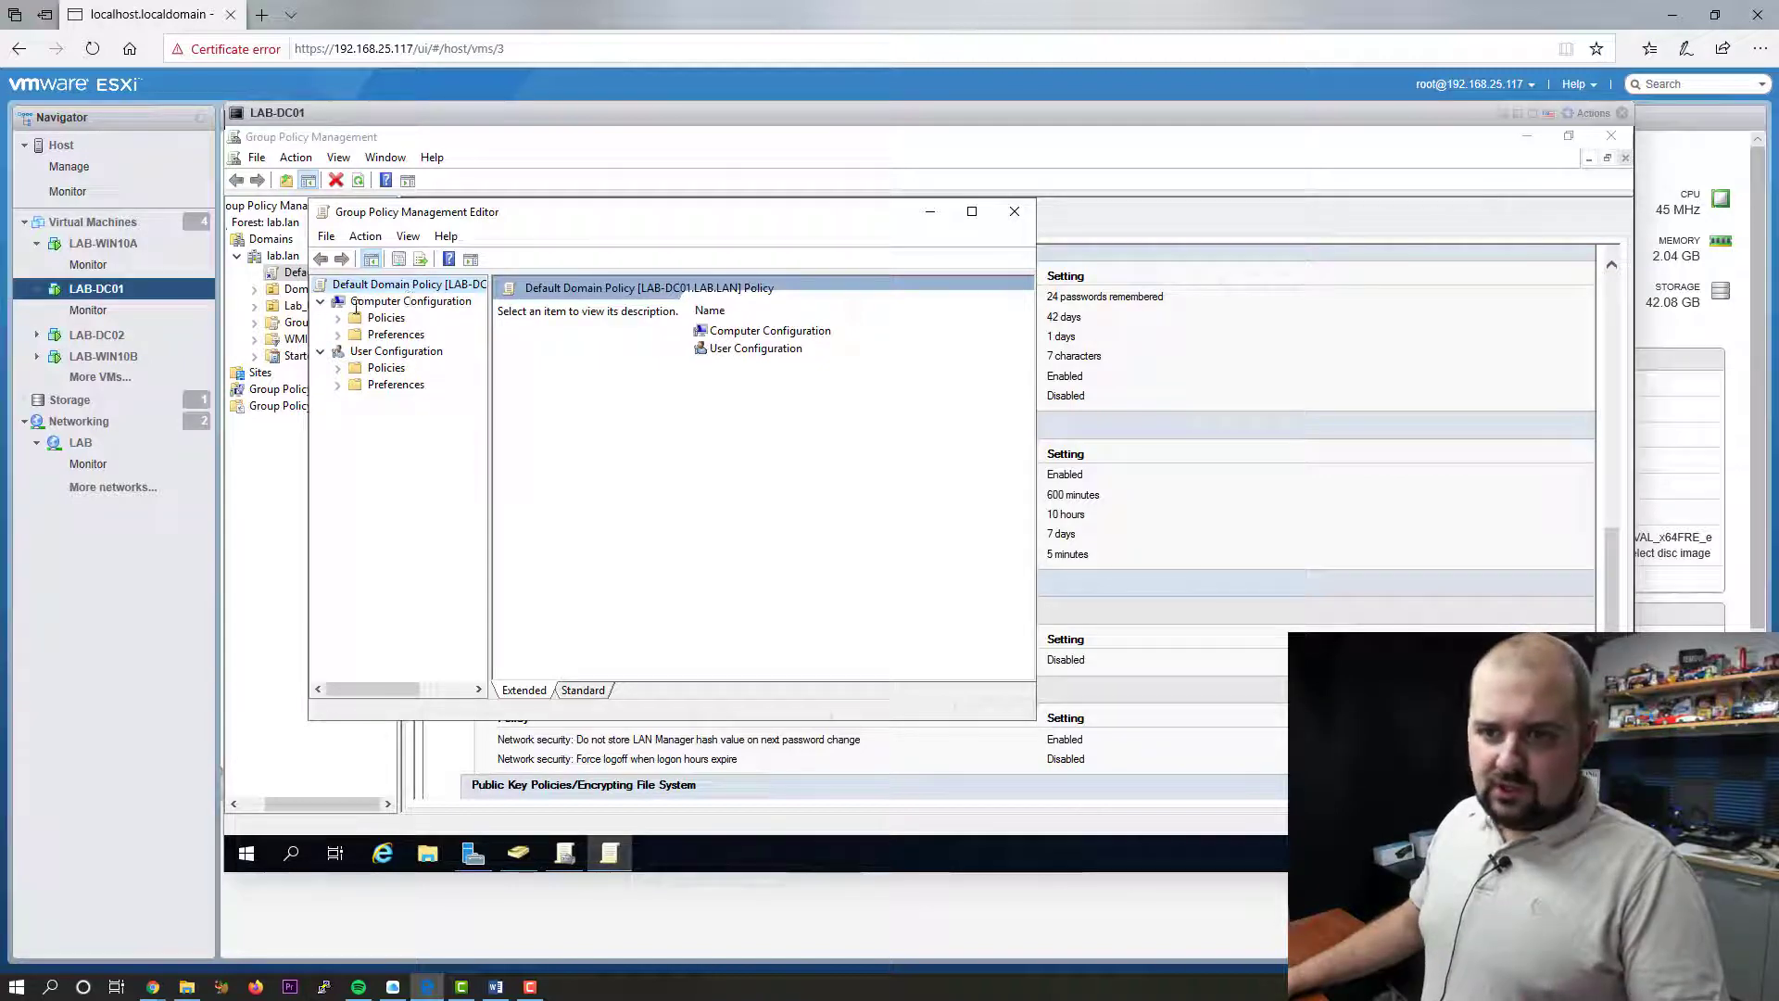
pyautogui.click(972, 211)
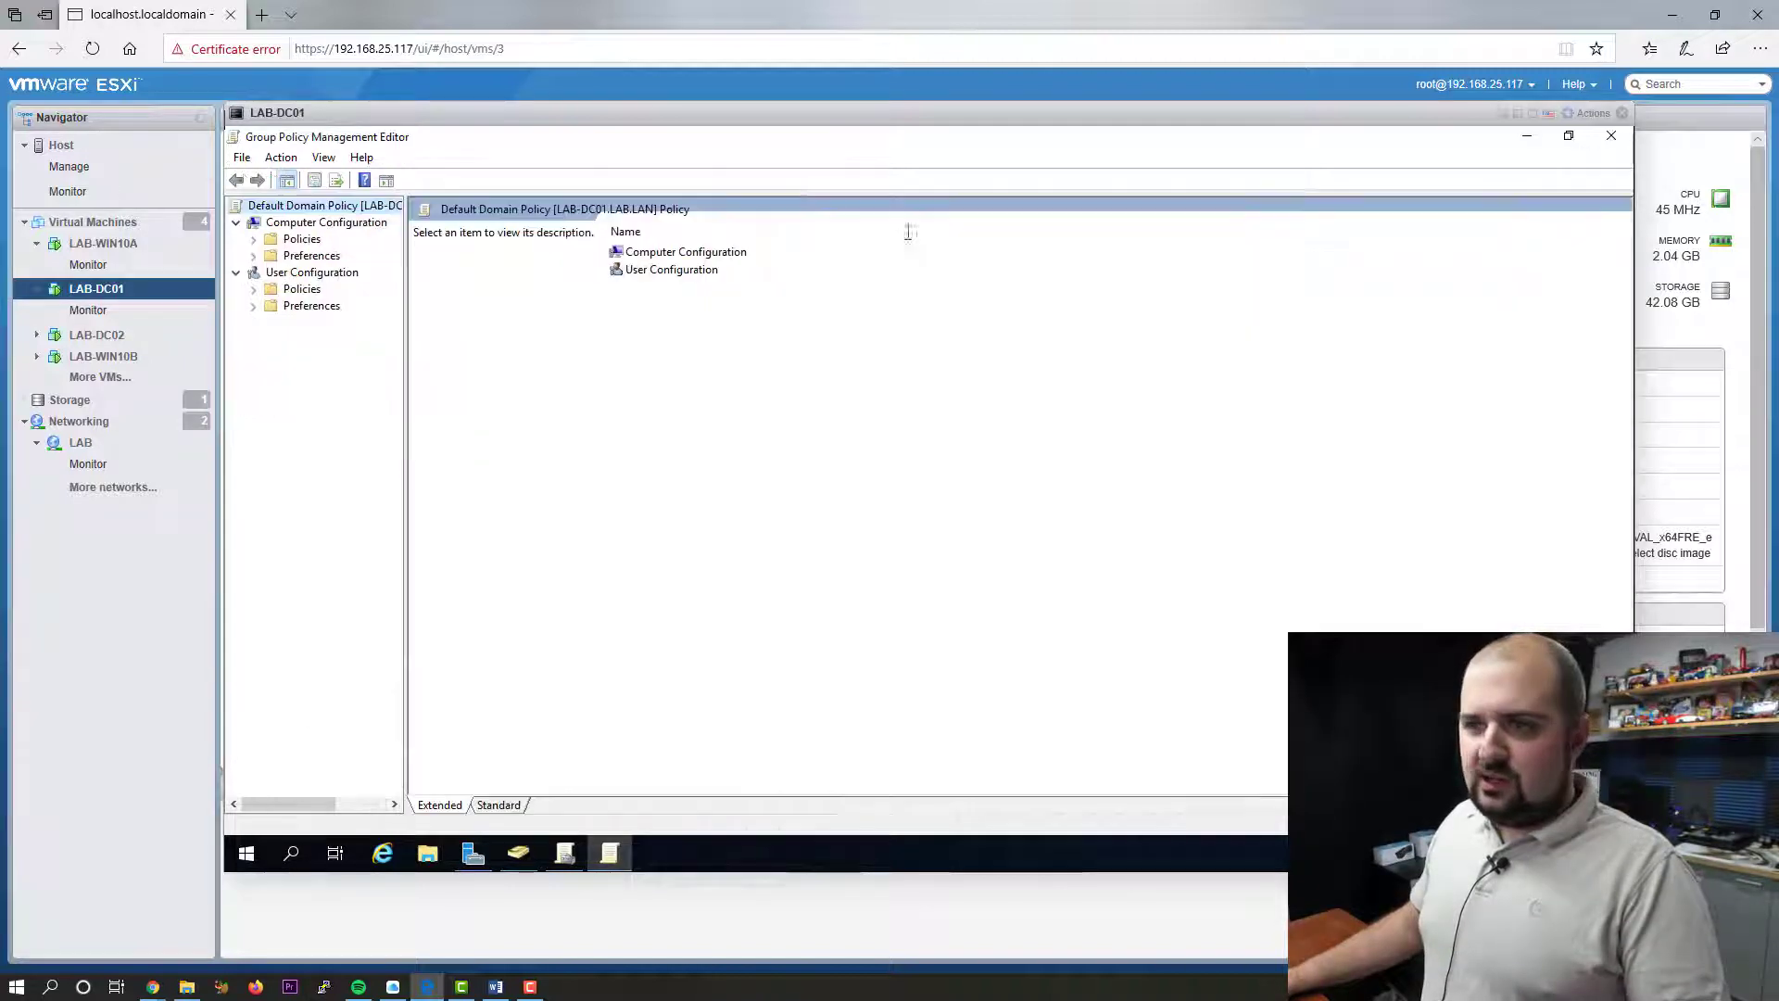
# - Expand Computer Configuration down to Security Settings > Account Policies > Account Lockout Policy
pyautogui.click(259, 243)
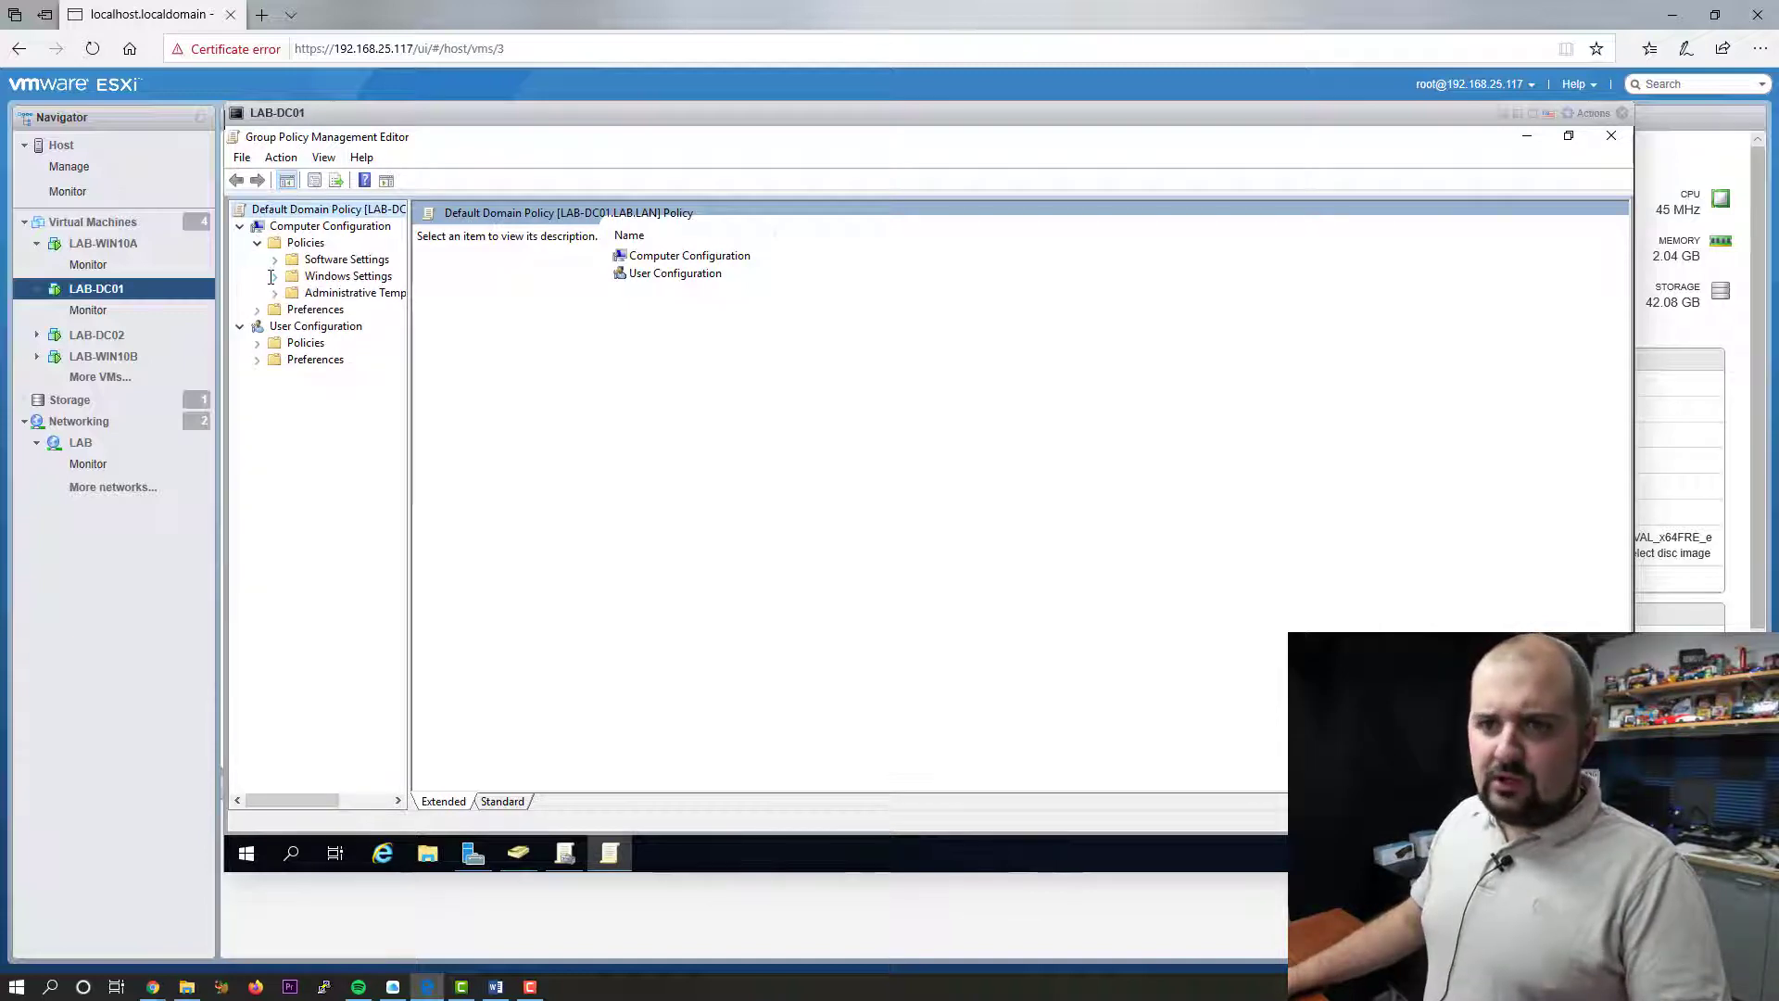
pyautogui.click(274, 276)
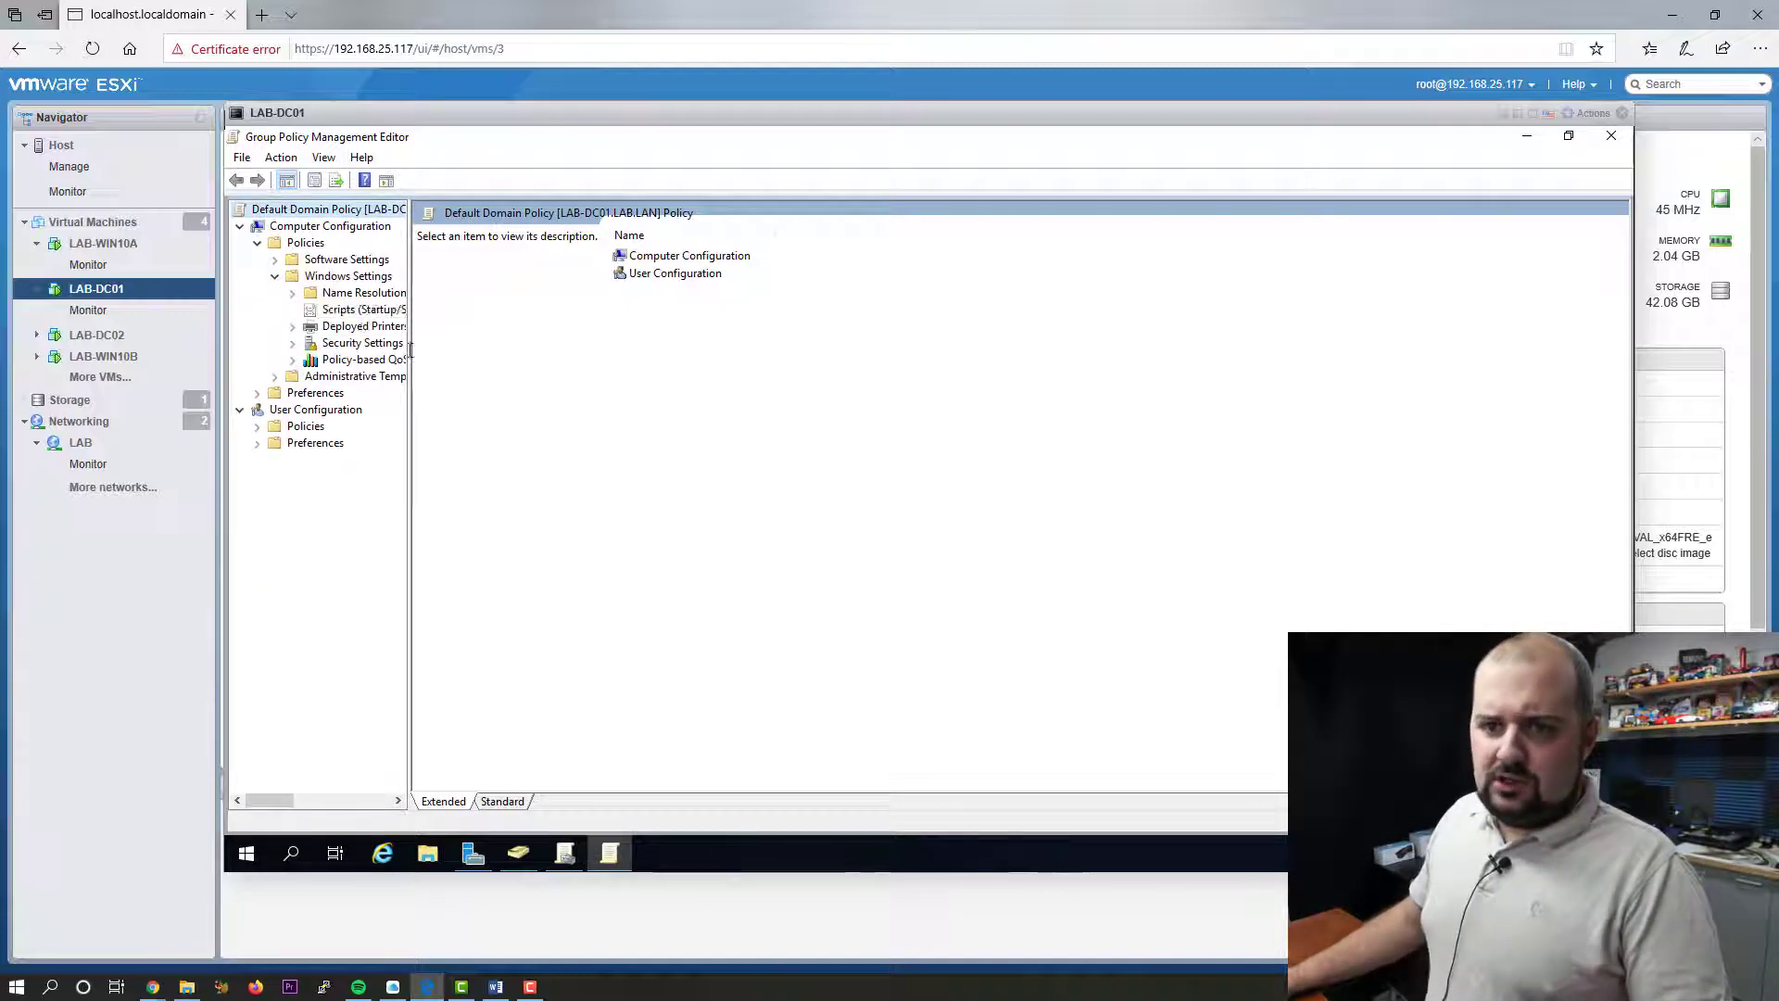
pyautogui.click(293, 343)
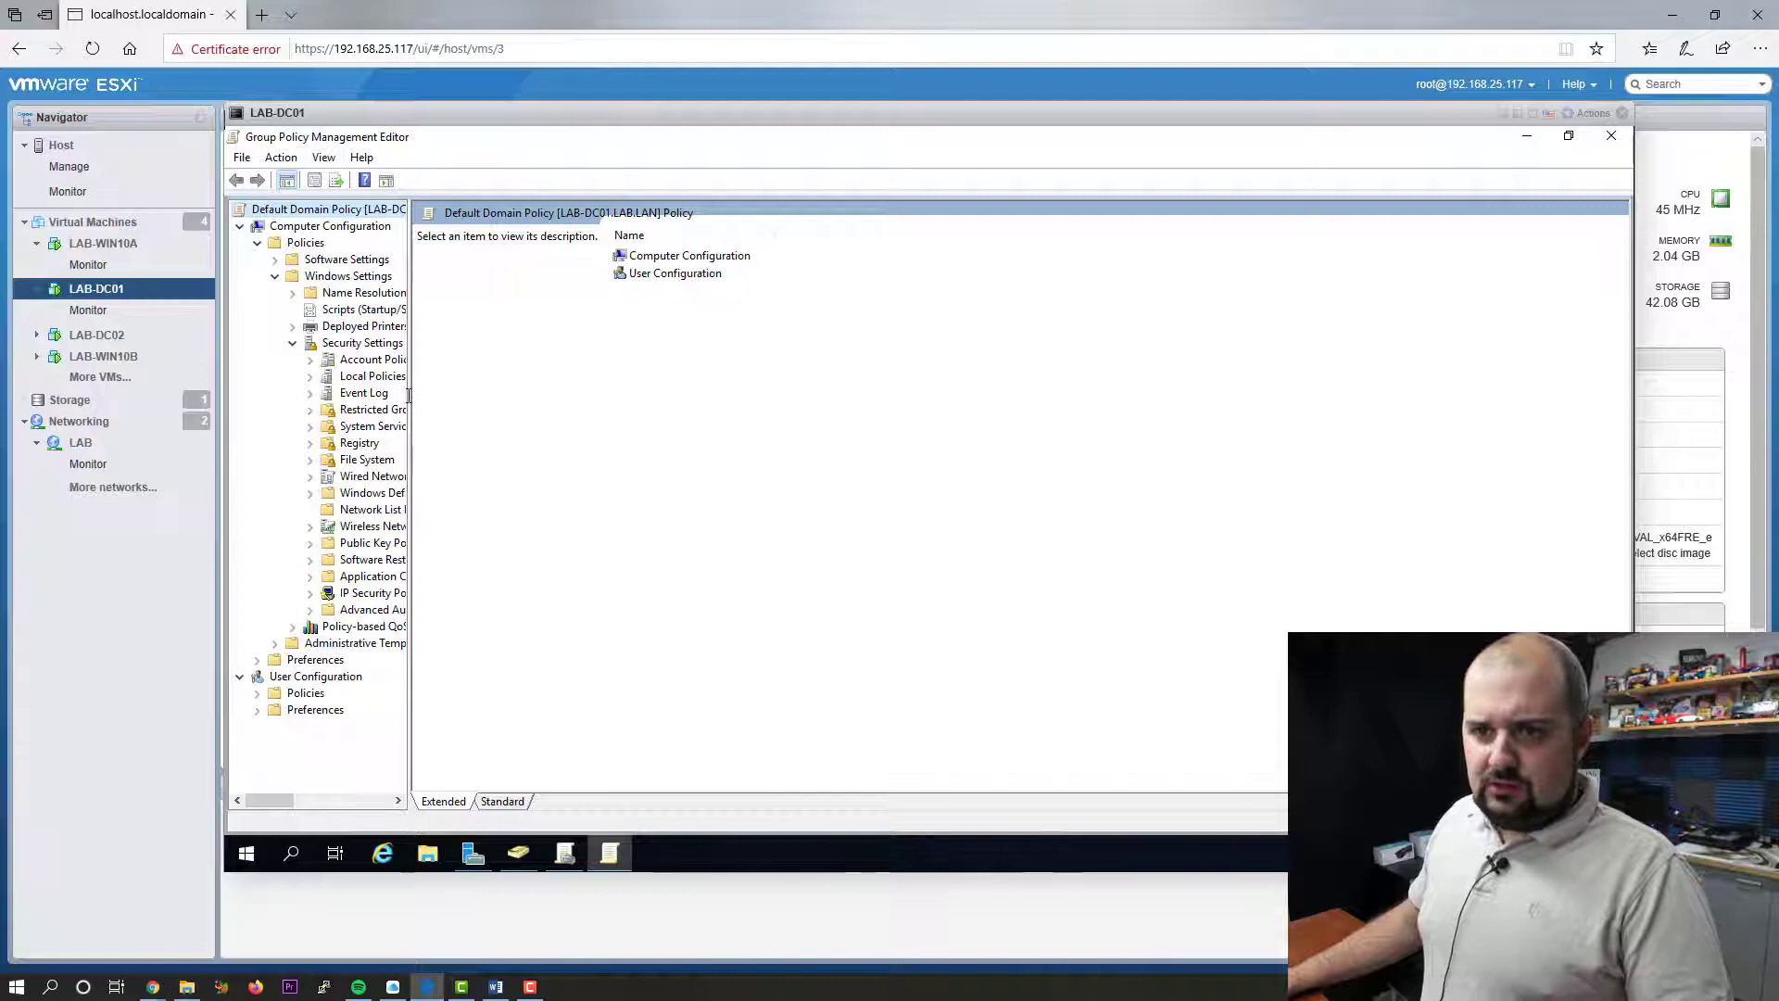
pyautogui.click(311, 377)
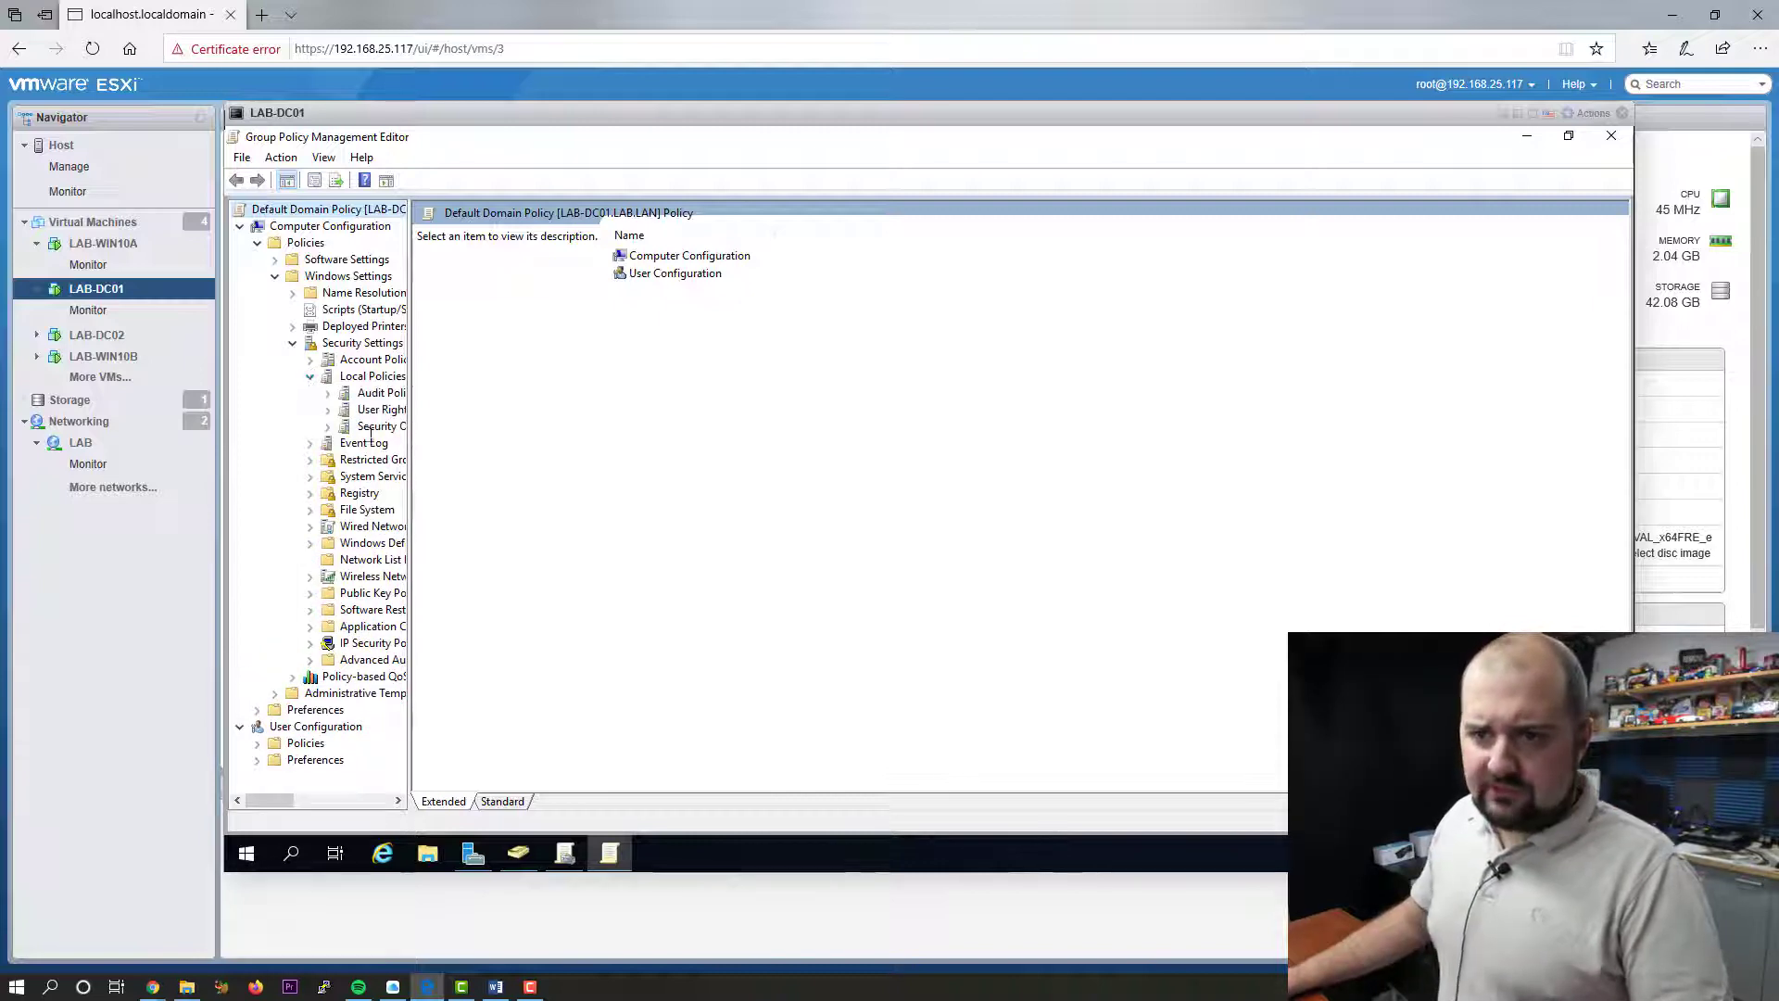
pyautogui.click(310, 376)
pyautogui.click(311, 360)
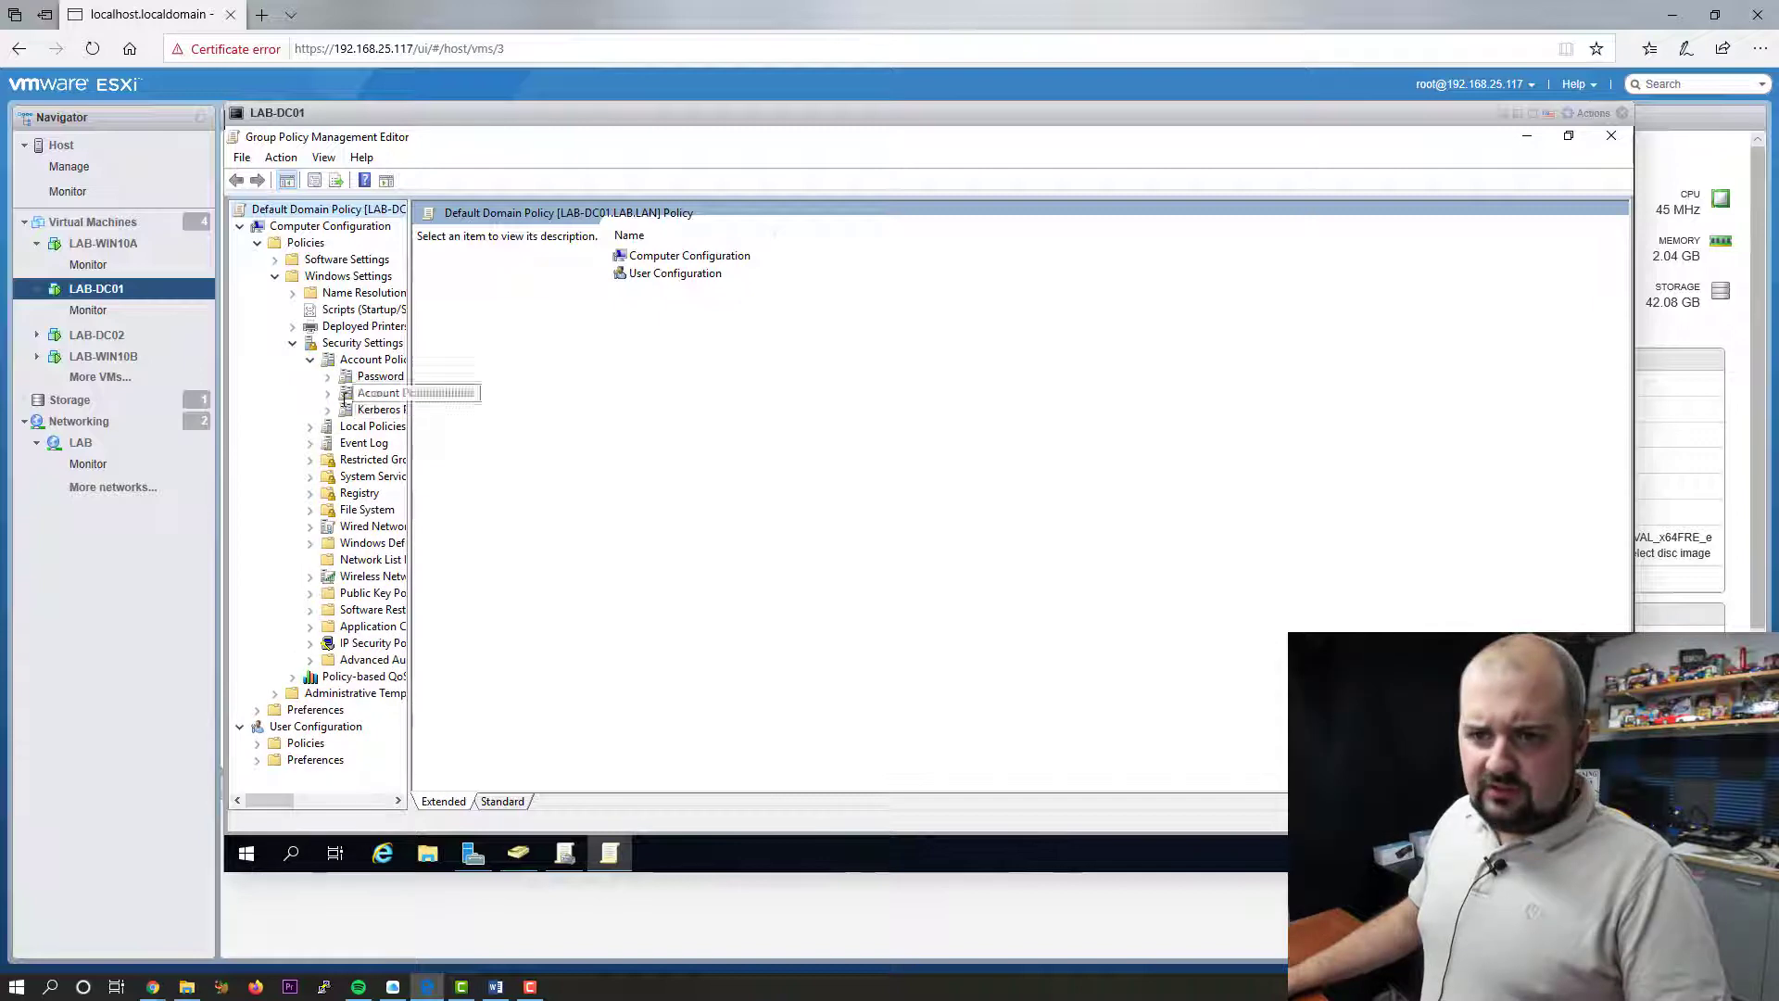
pyautogui.click(370, 392)
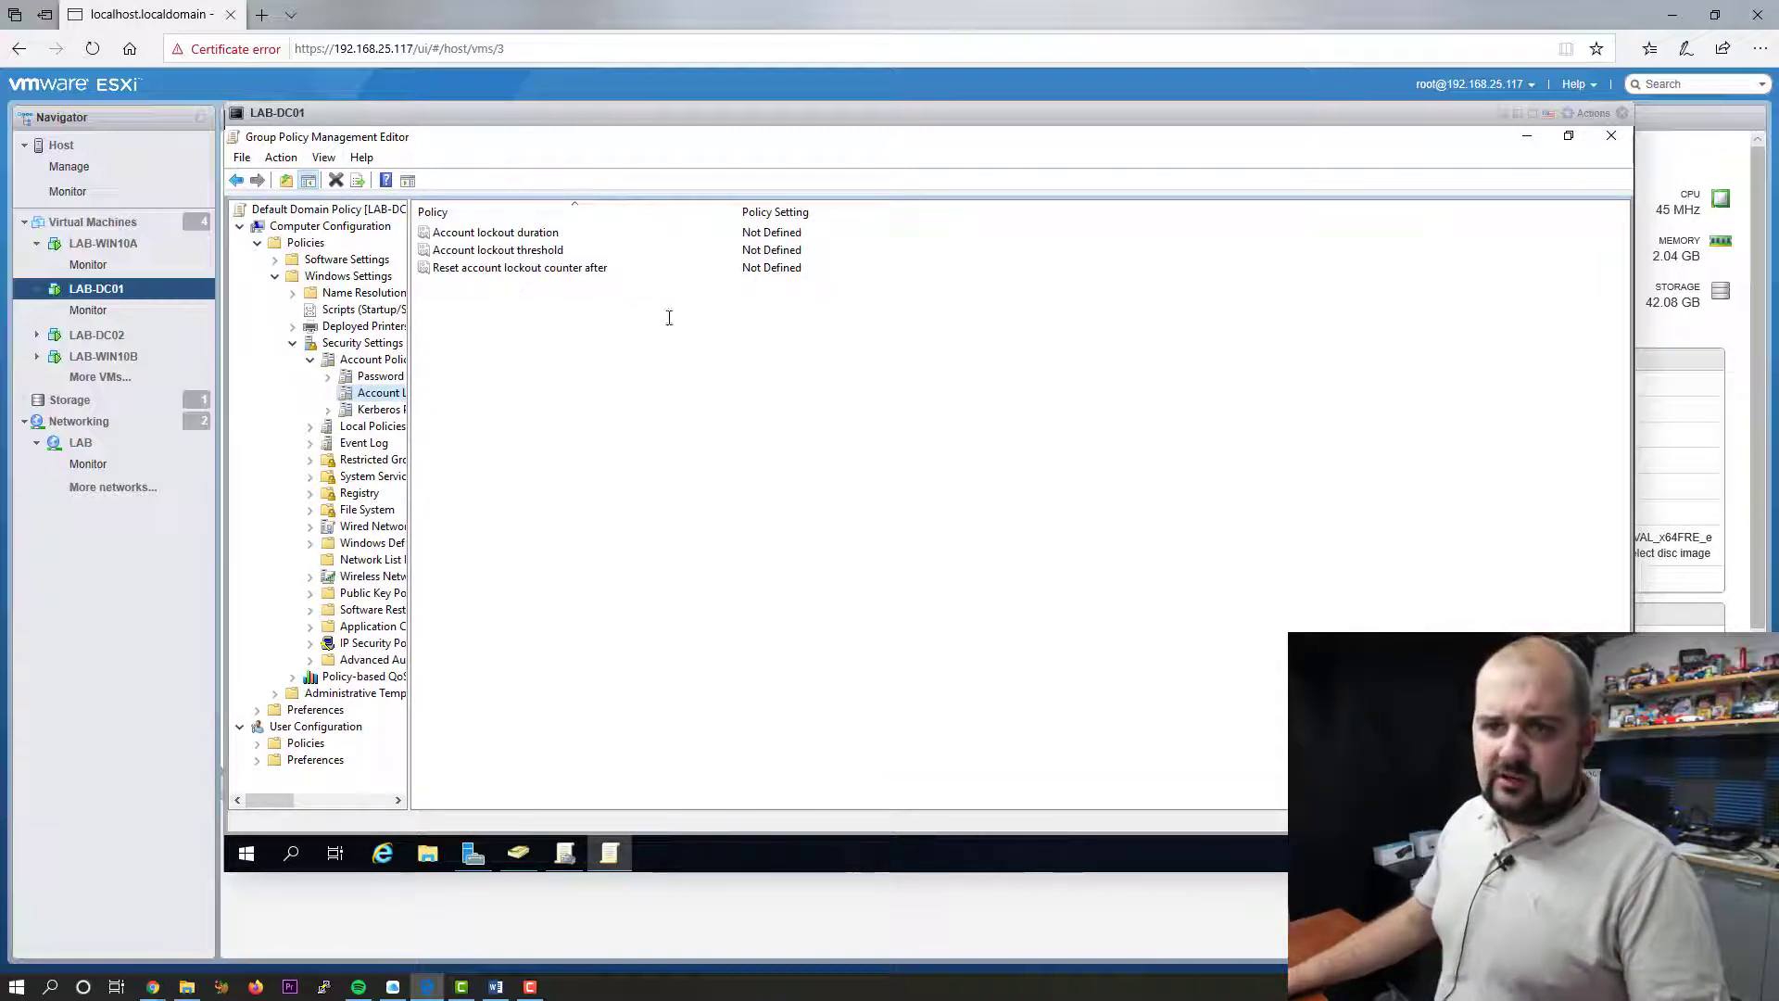
# - Set the account lockout threshold to 3 attempts, accepting the suggested 30-minute duration and reset
pyautogui.doubleClick(478, 250)
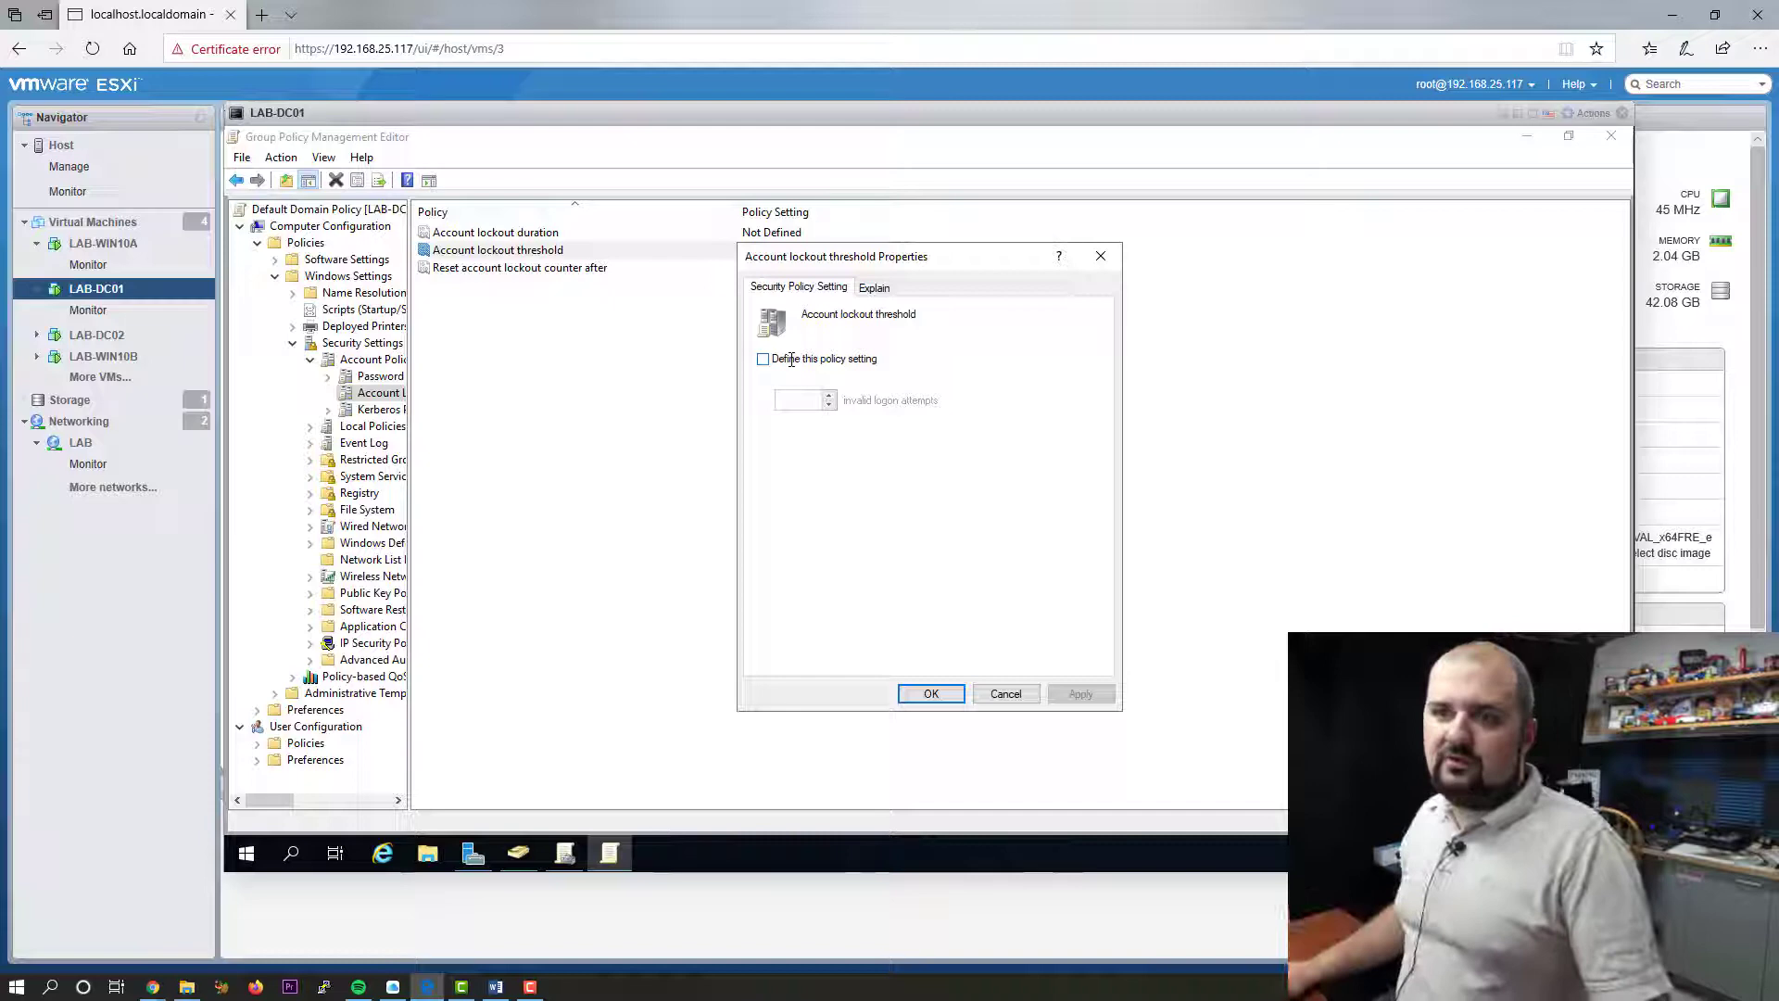
pyautogui.click(793, 359)
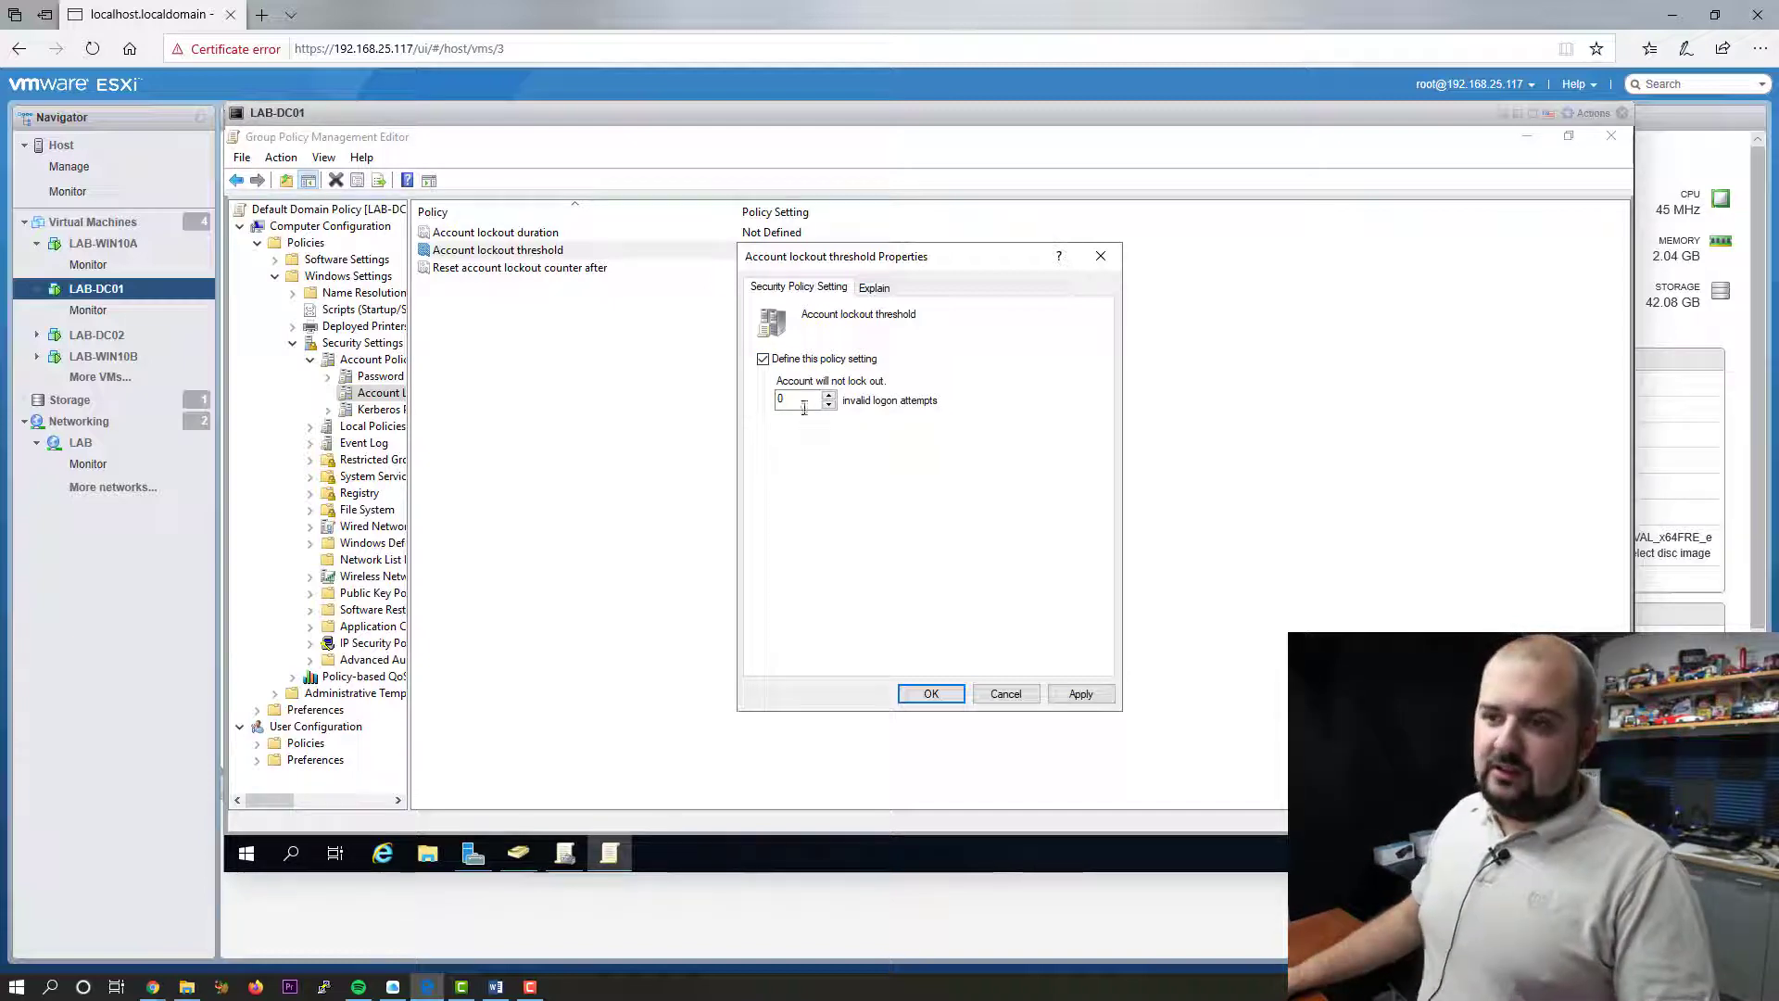
pyautogui.doubleClick(780, 399)
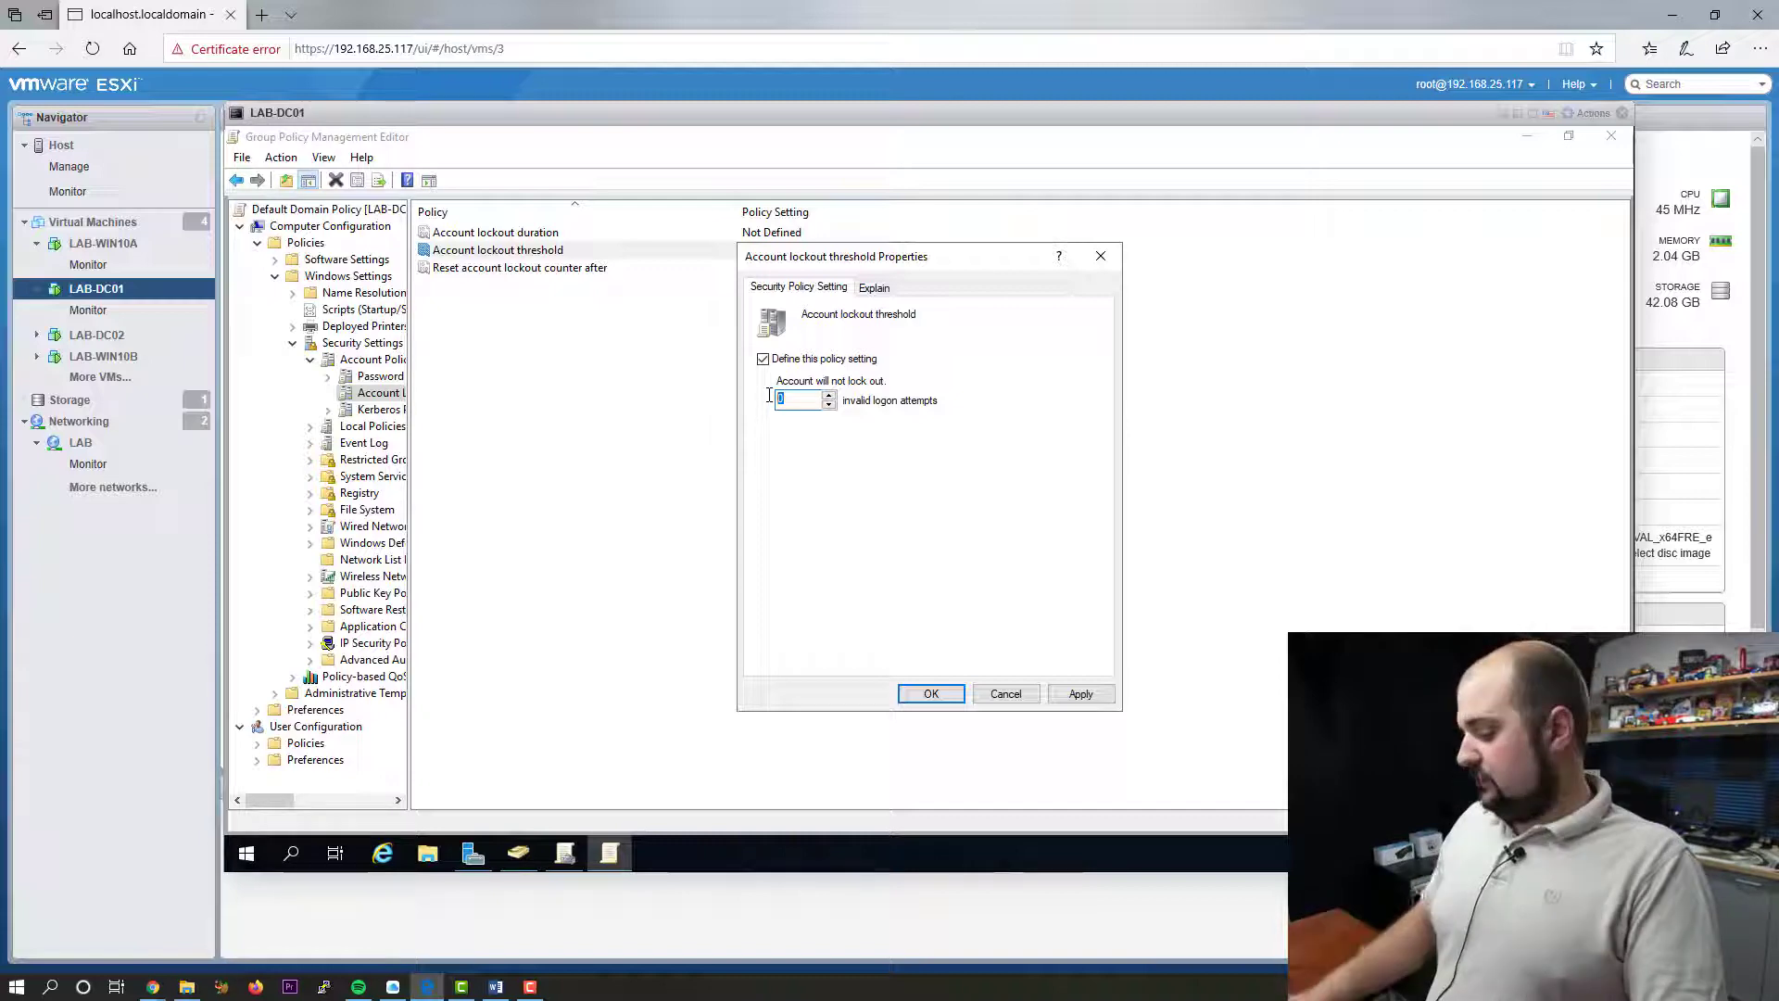
pyautogui.write('3')
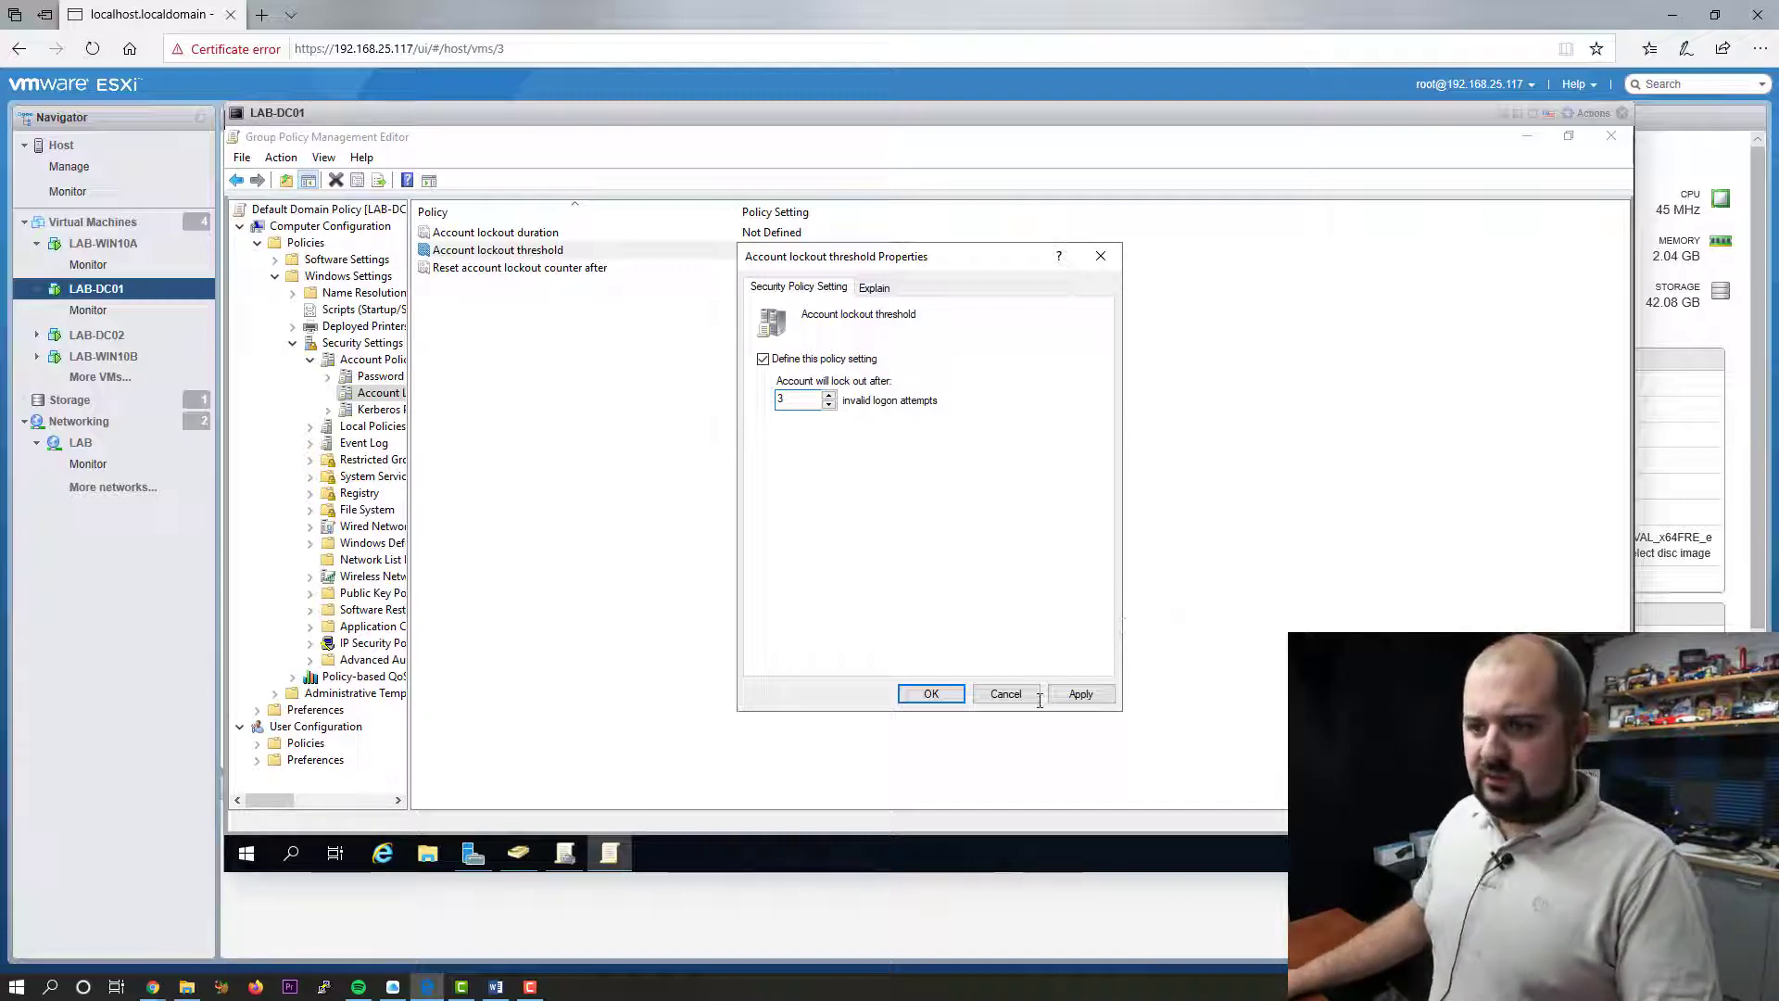
pyautogui.click(1080, 694)
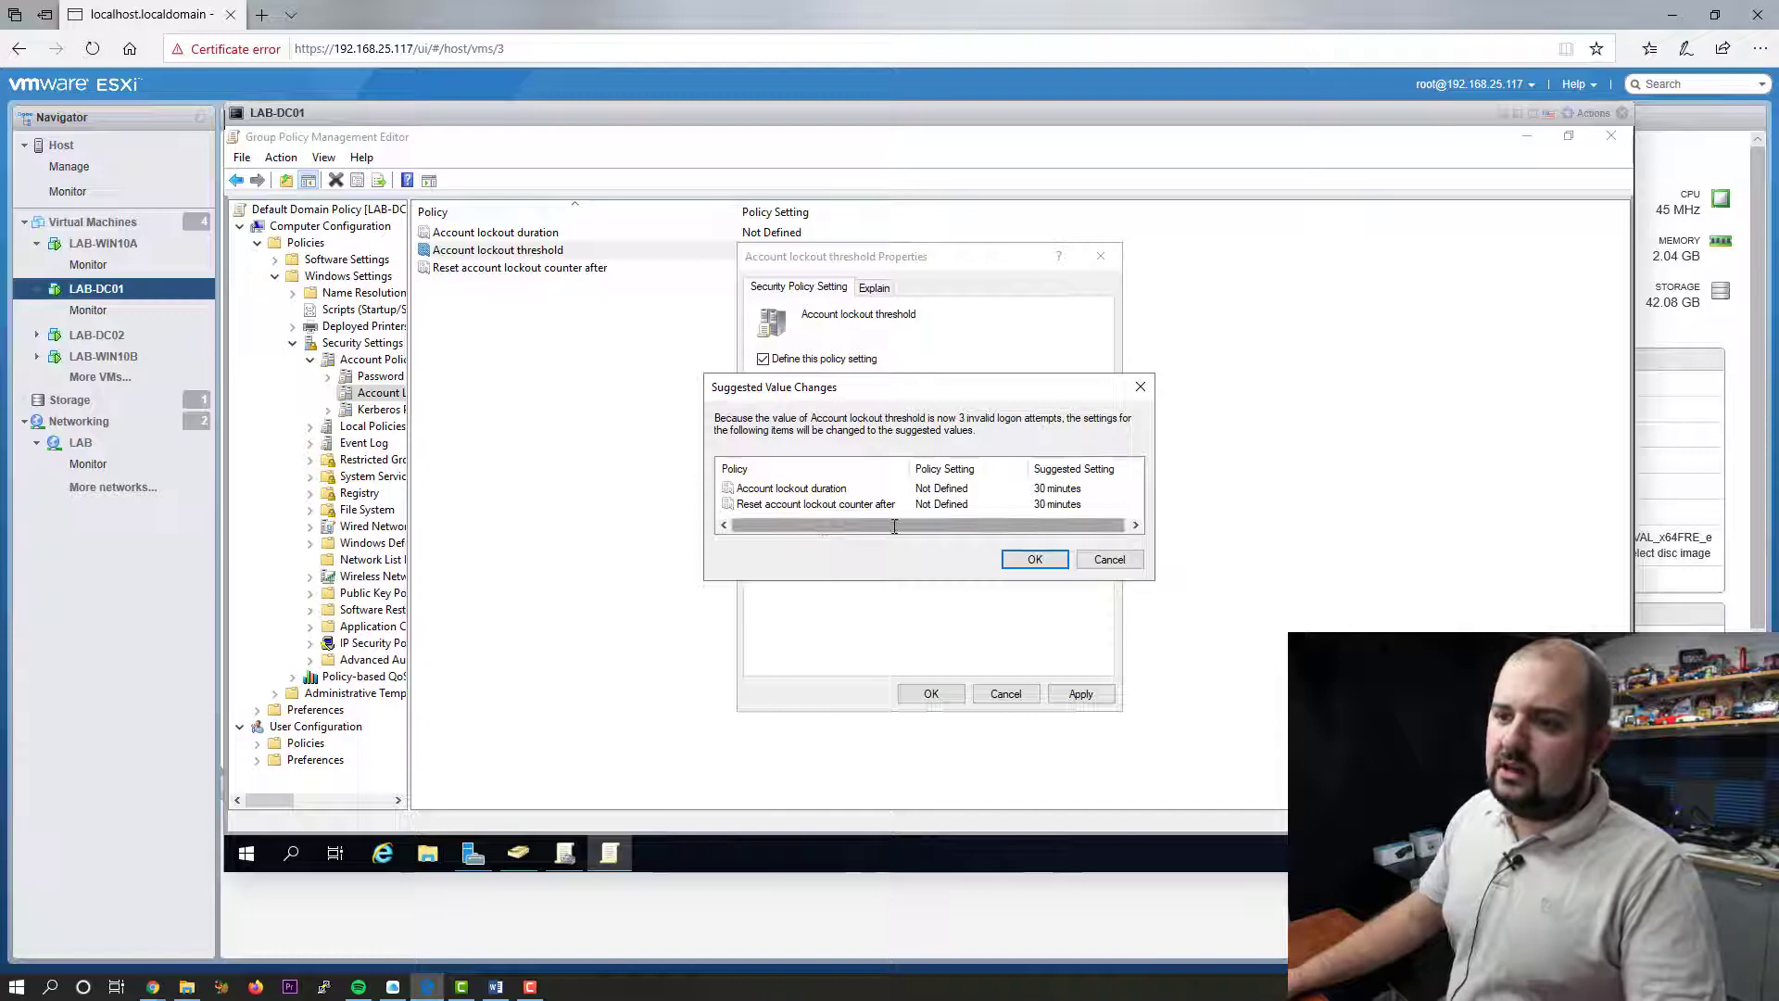
pyautogui.click(1043, 557)
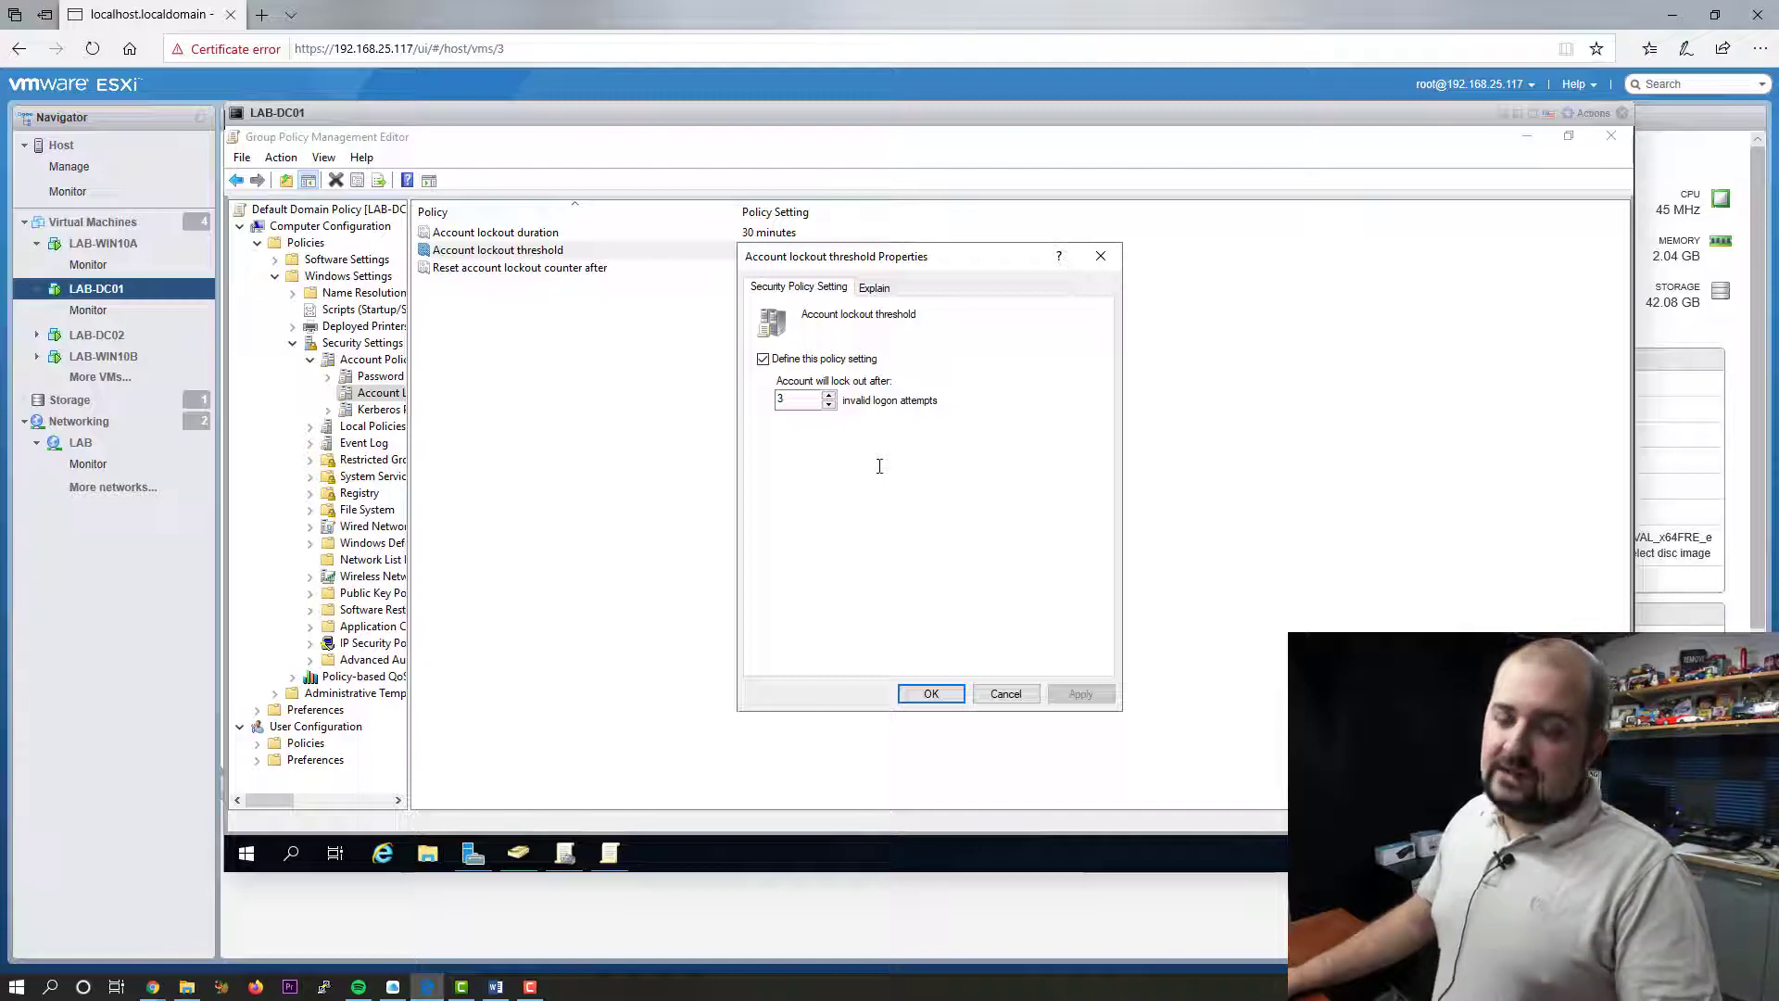
pyautogui.click(912, 694)
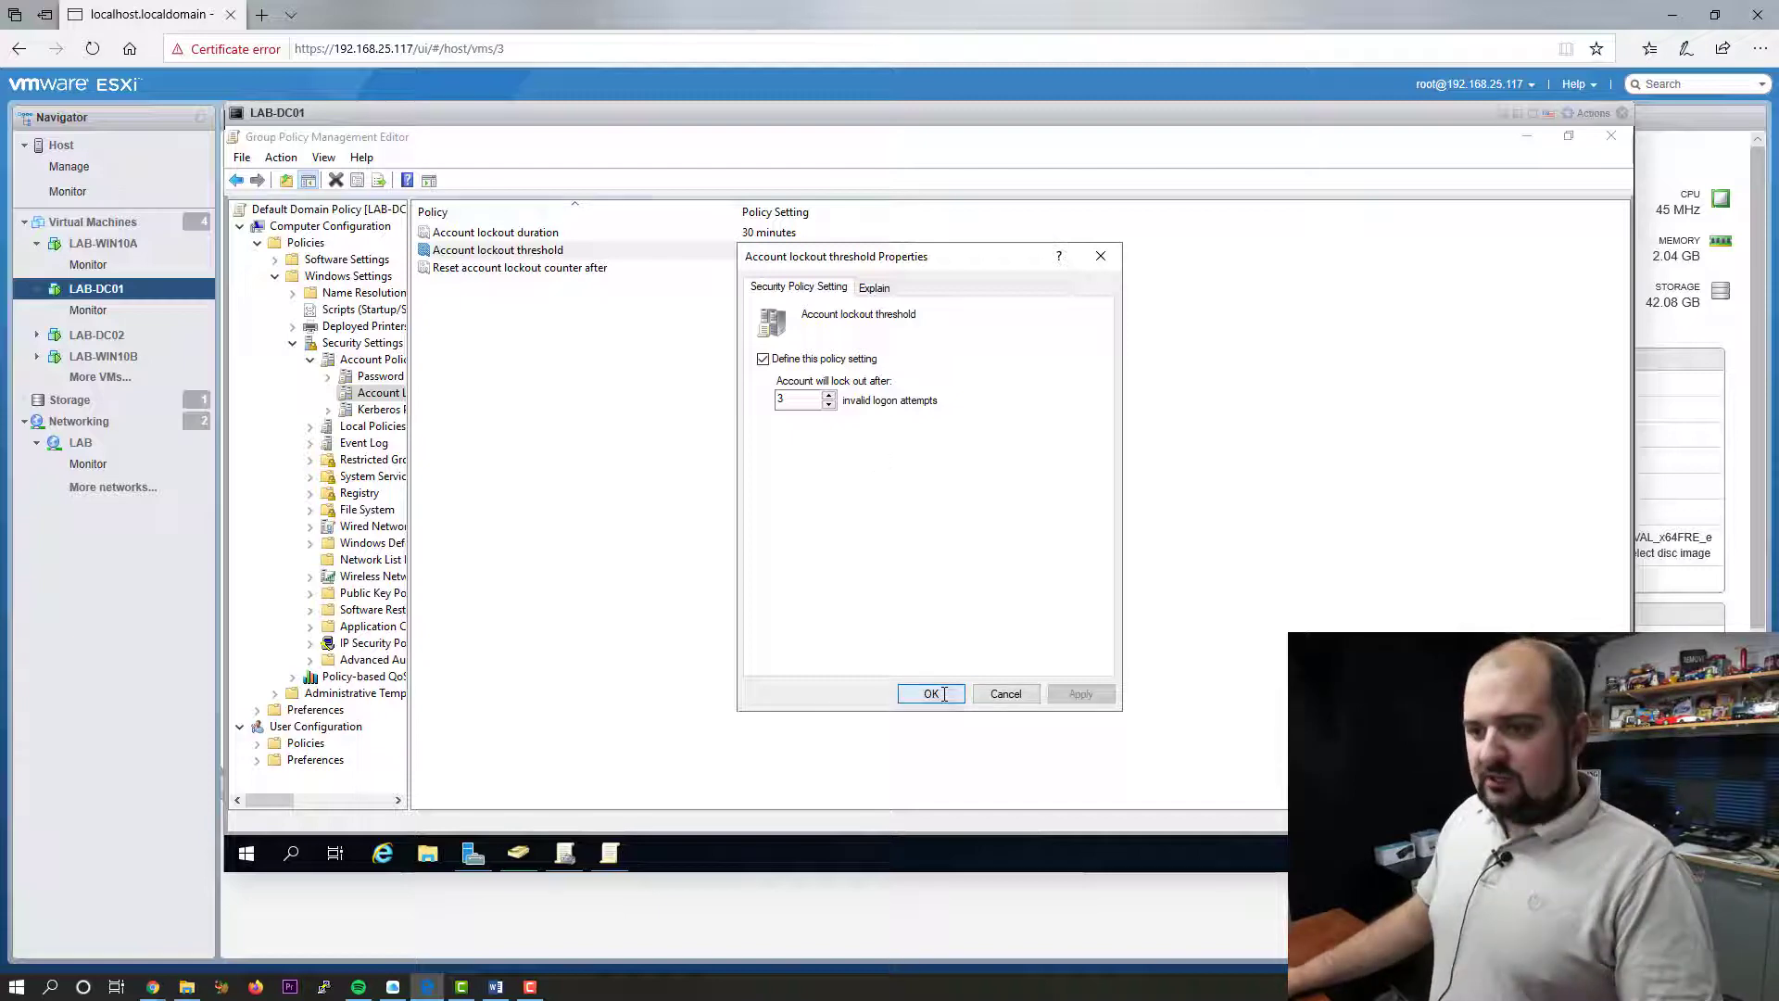
# - Close the LAB-DC01 console and select LAB-WIN10A in the Navigator
pyautogui.click(1622, 114)
pyautogui.click(104, 244)
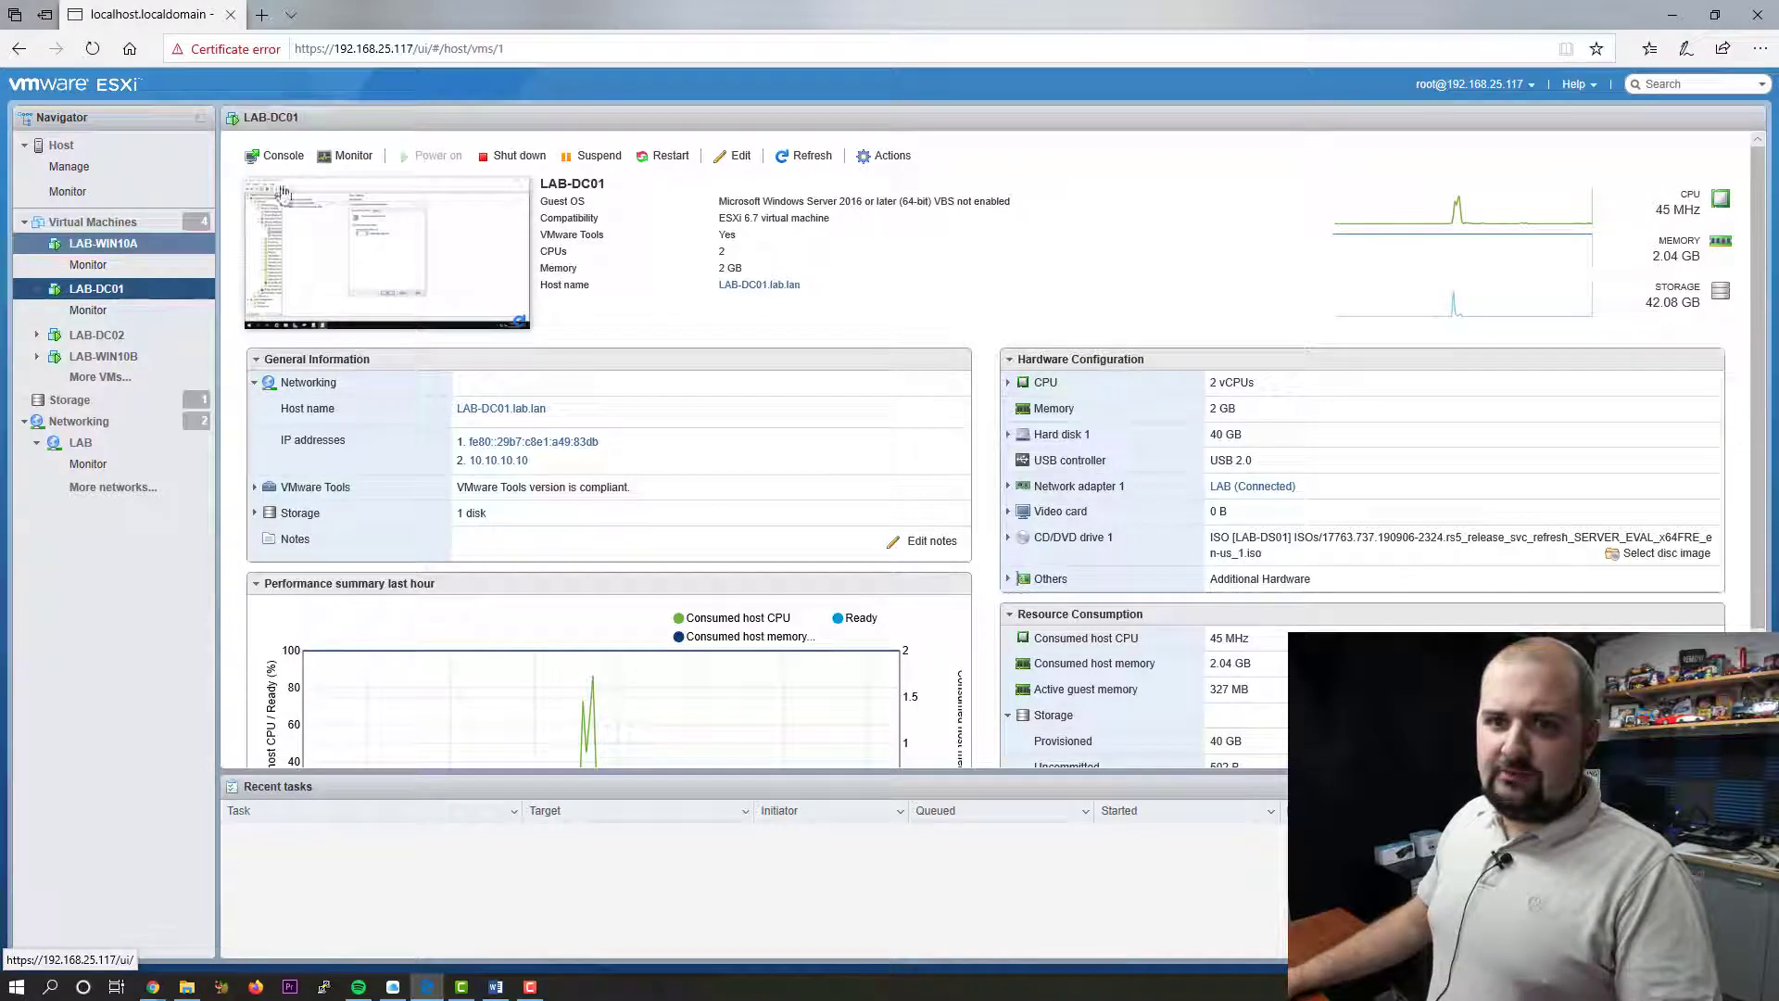
# - Open LAB-WIN10A's browser console and sign in as the domain user with their password
pyautogui.click(285, 158)
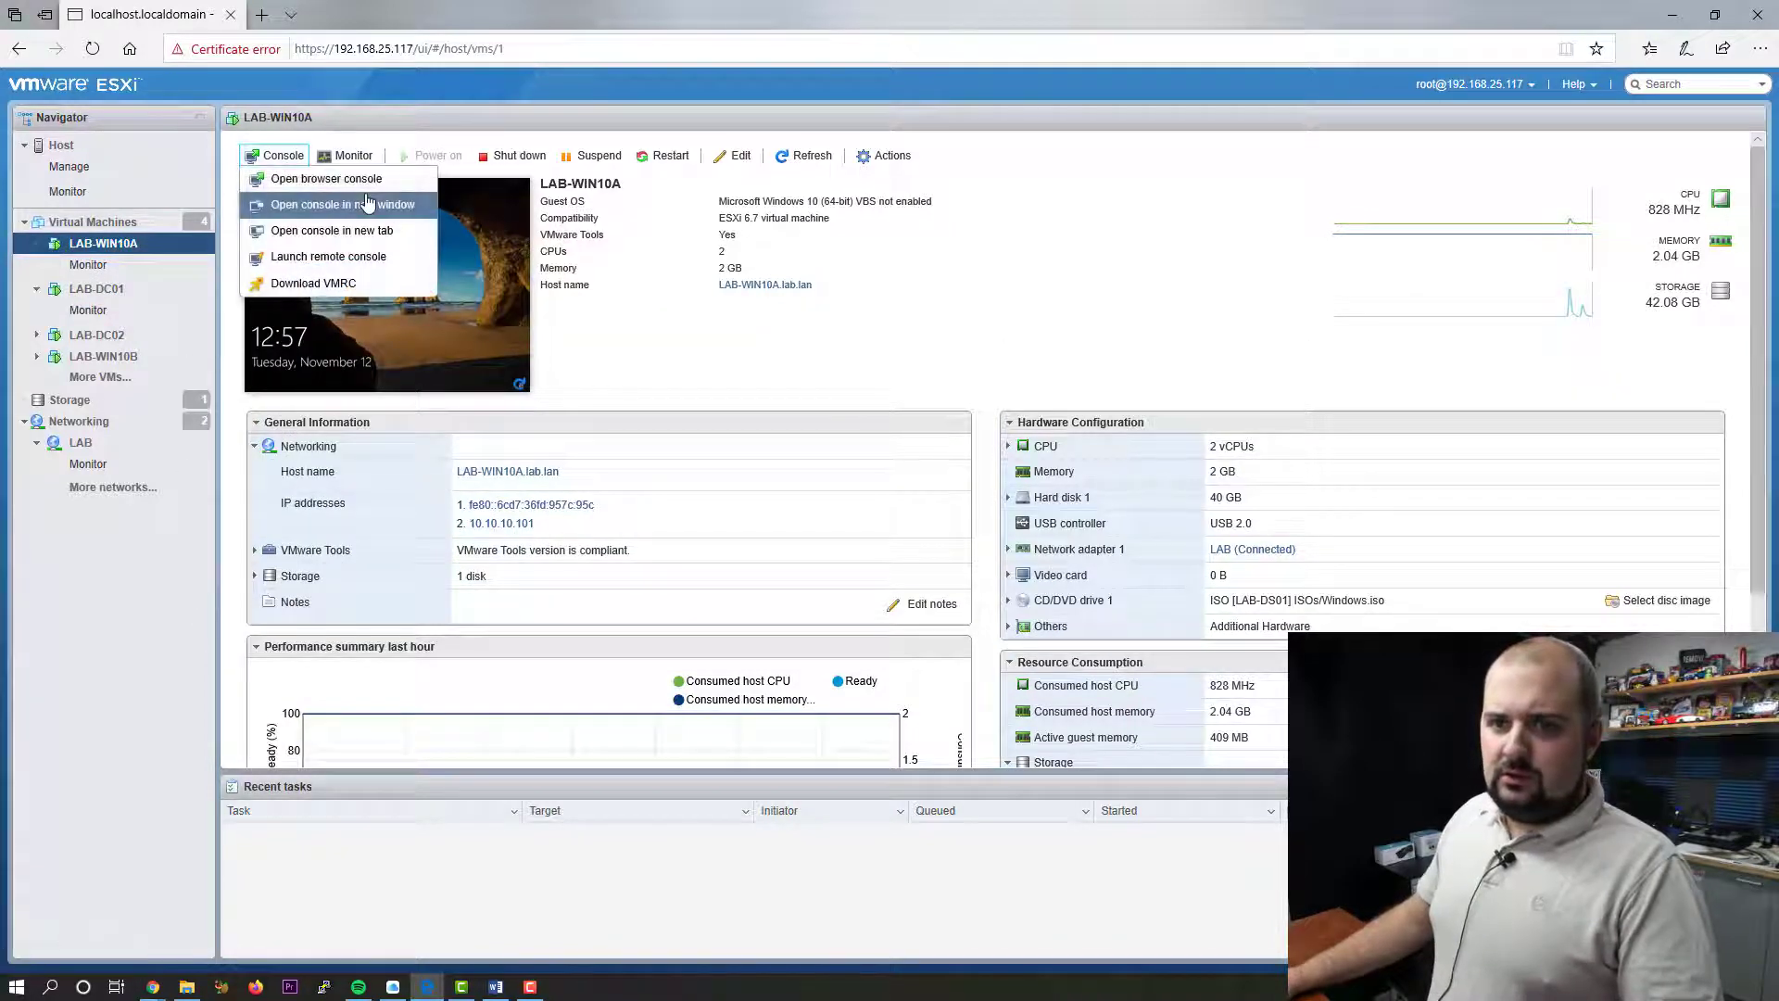
pyautogui.click(433, 178)
pyautogui.click(594, 437)
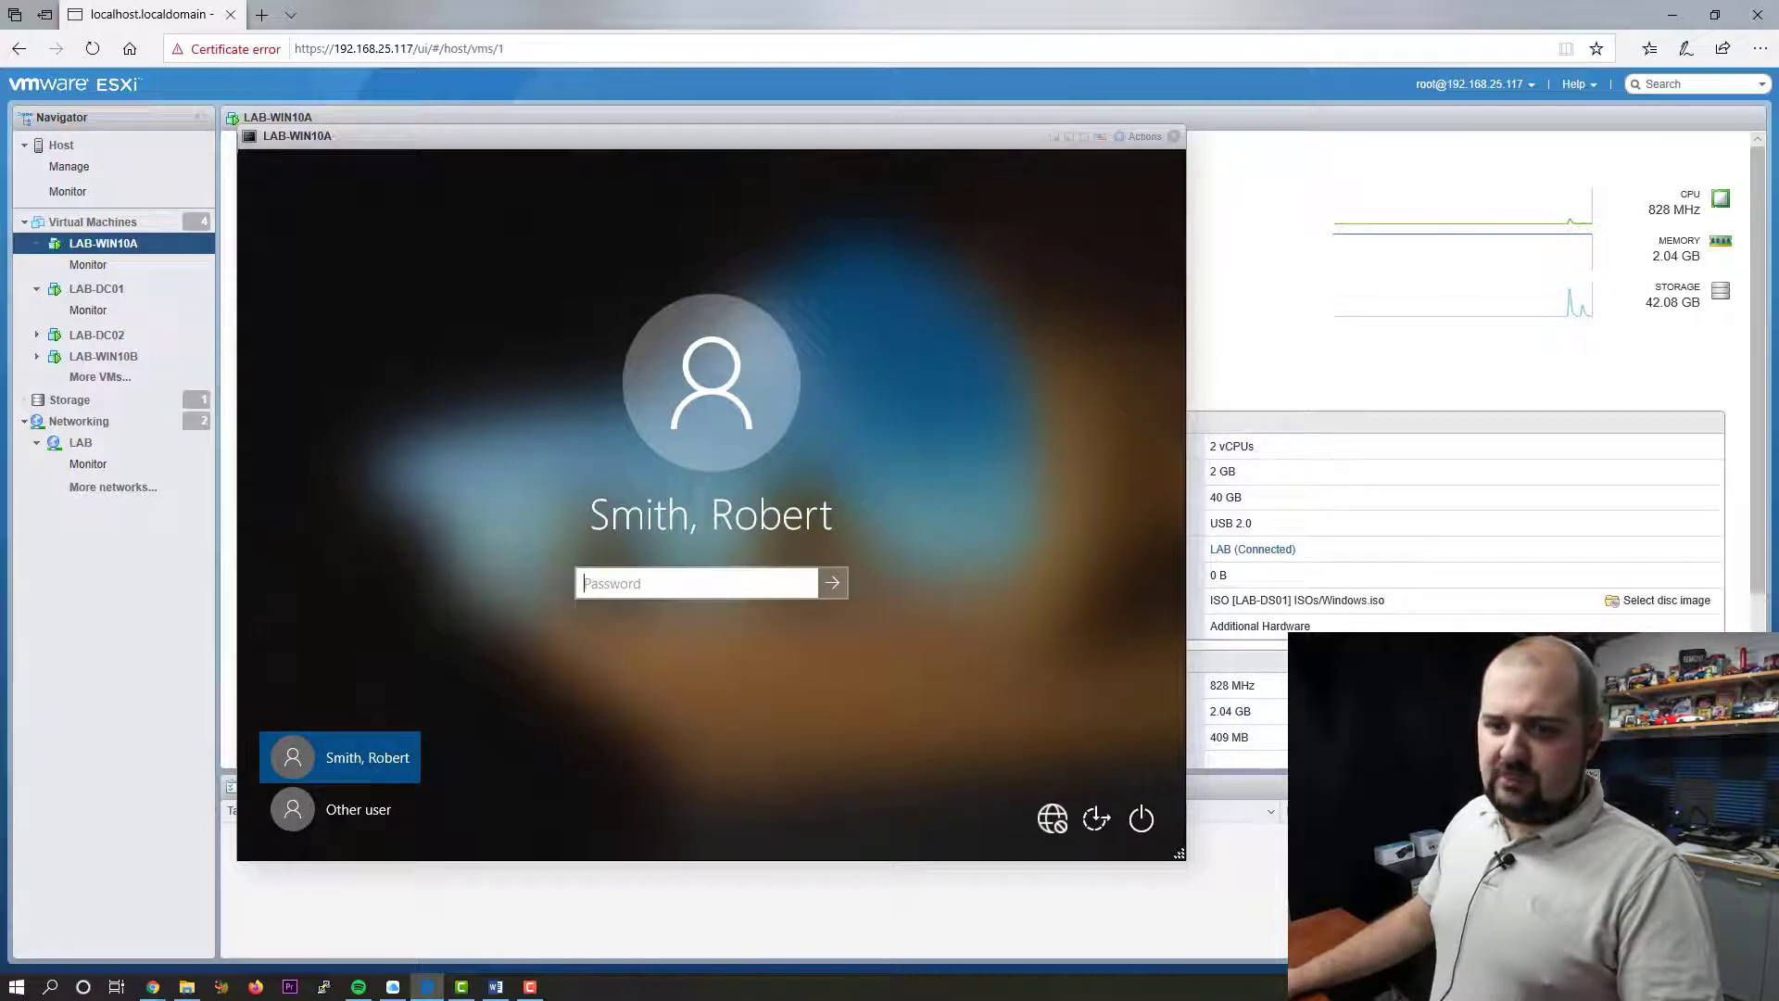
pyautogui.click(358, 809)
pyautogui.click(367, 757)
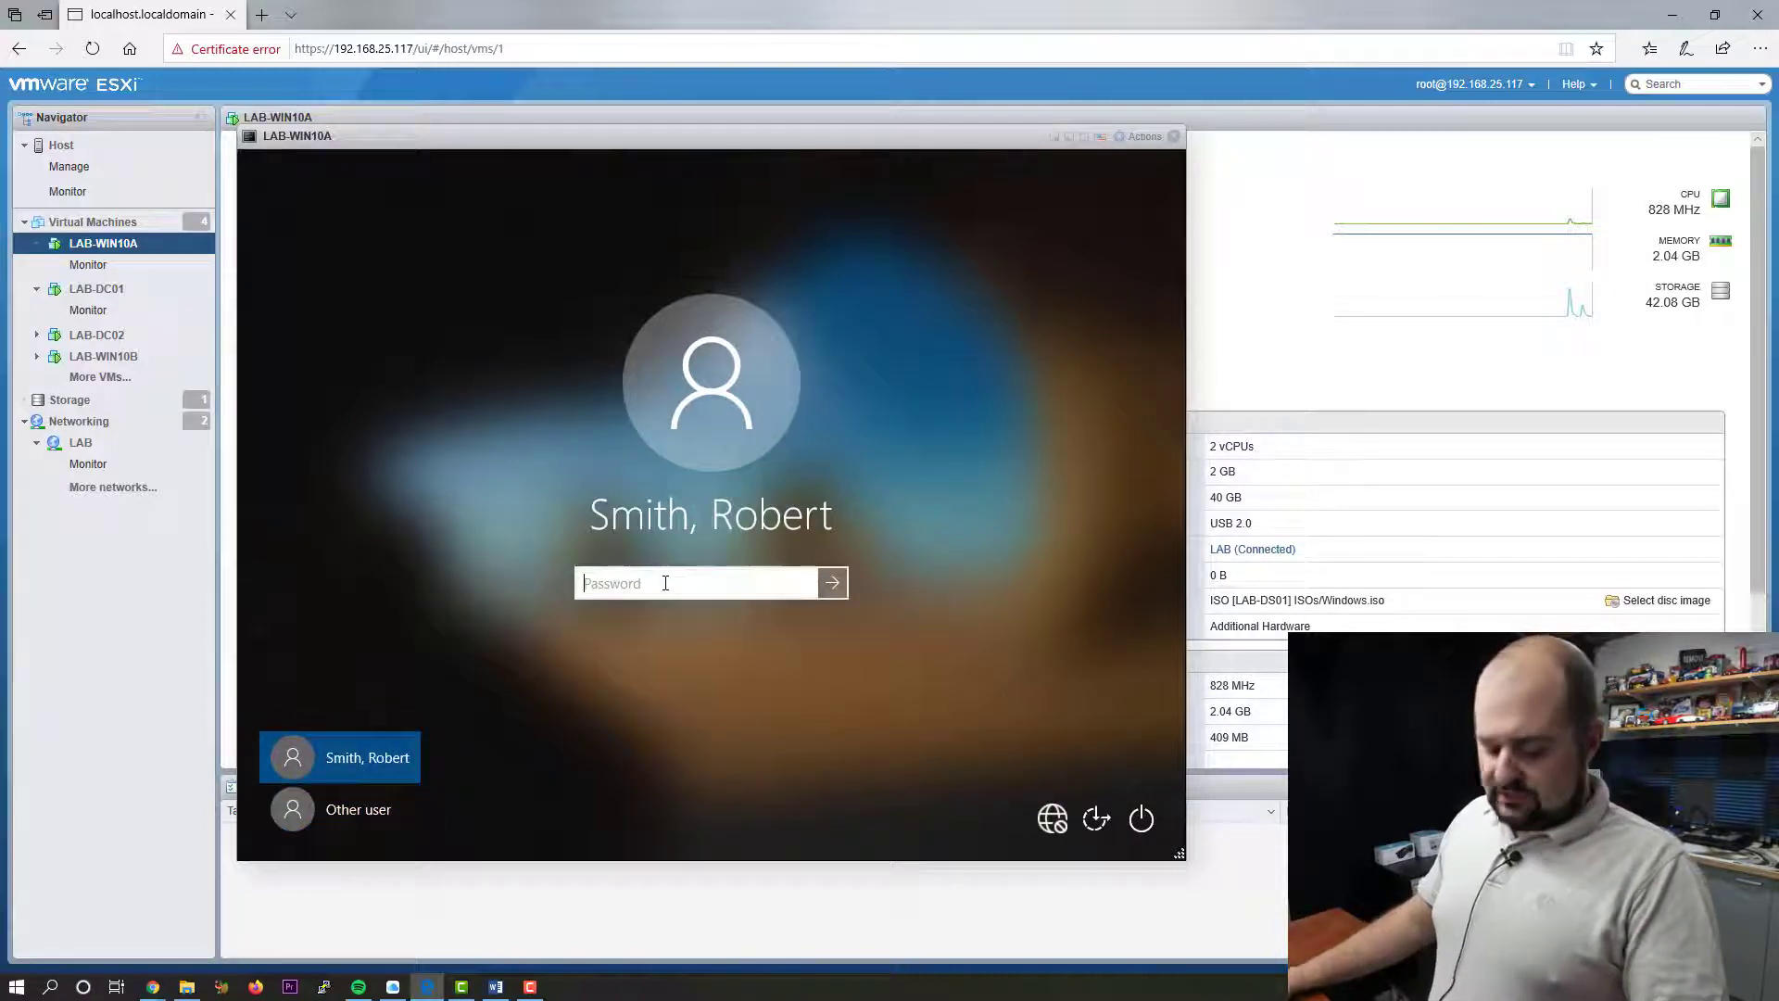
pyautogui.write('***********')
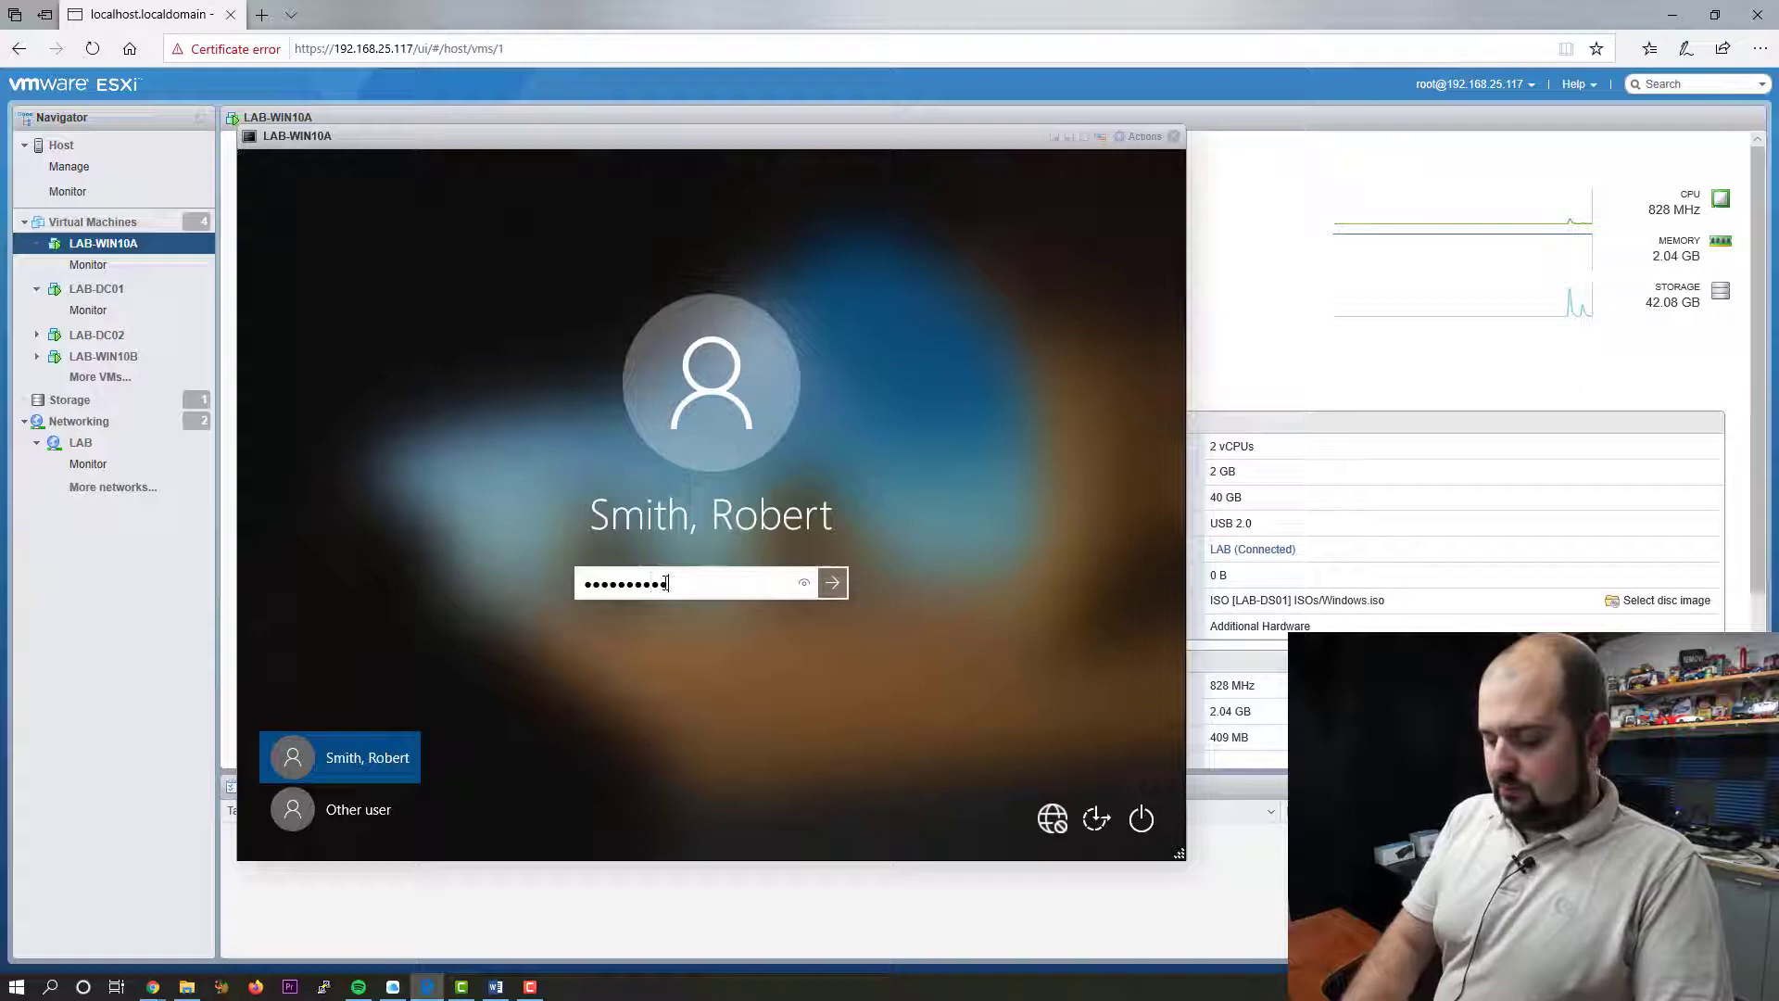
pyautogui.press('Return')
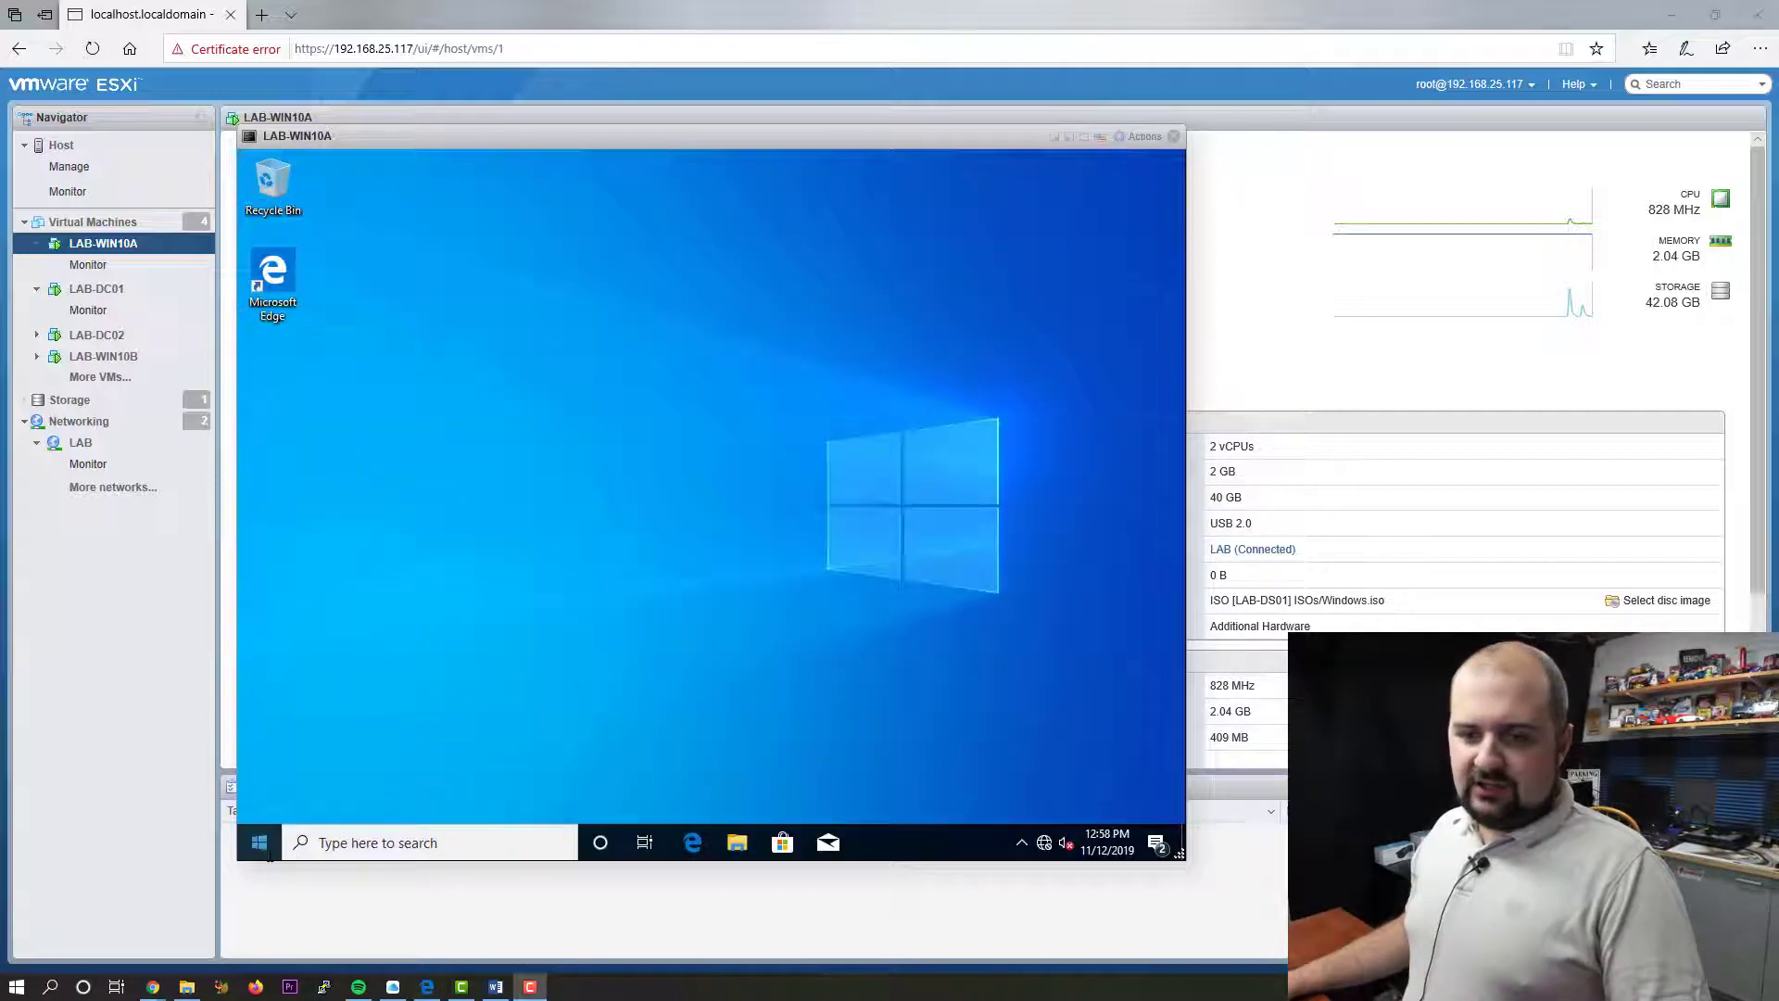
# - Launch Command Prompt through the Run dialog and run gpupdate /force
pyautogui.rightClick(260, 842)
pyautogui.click(330, 737)
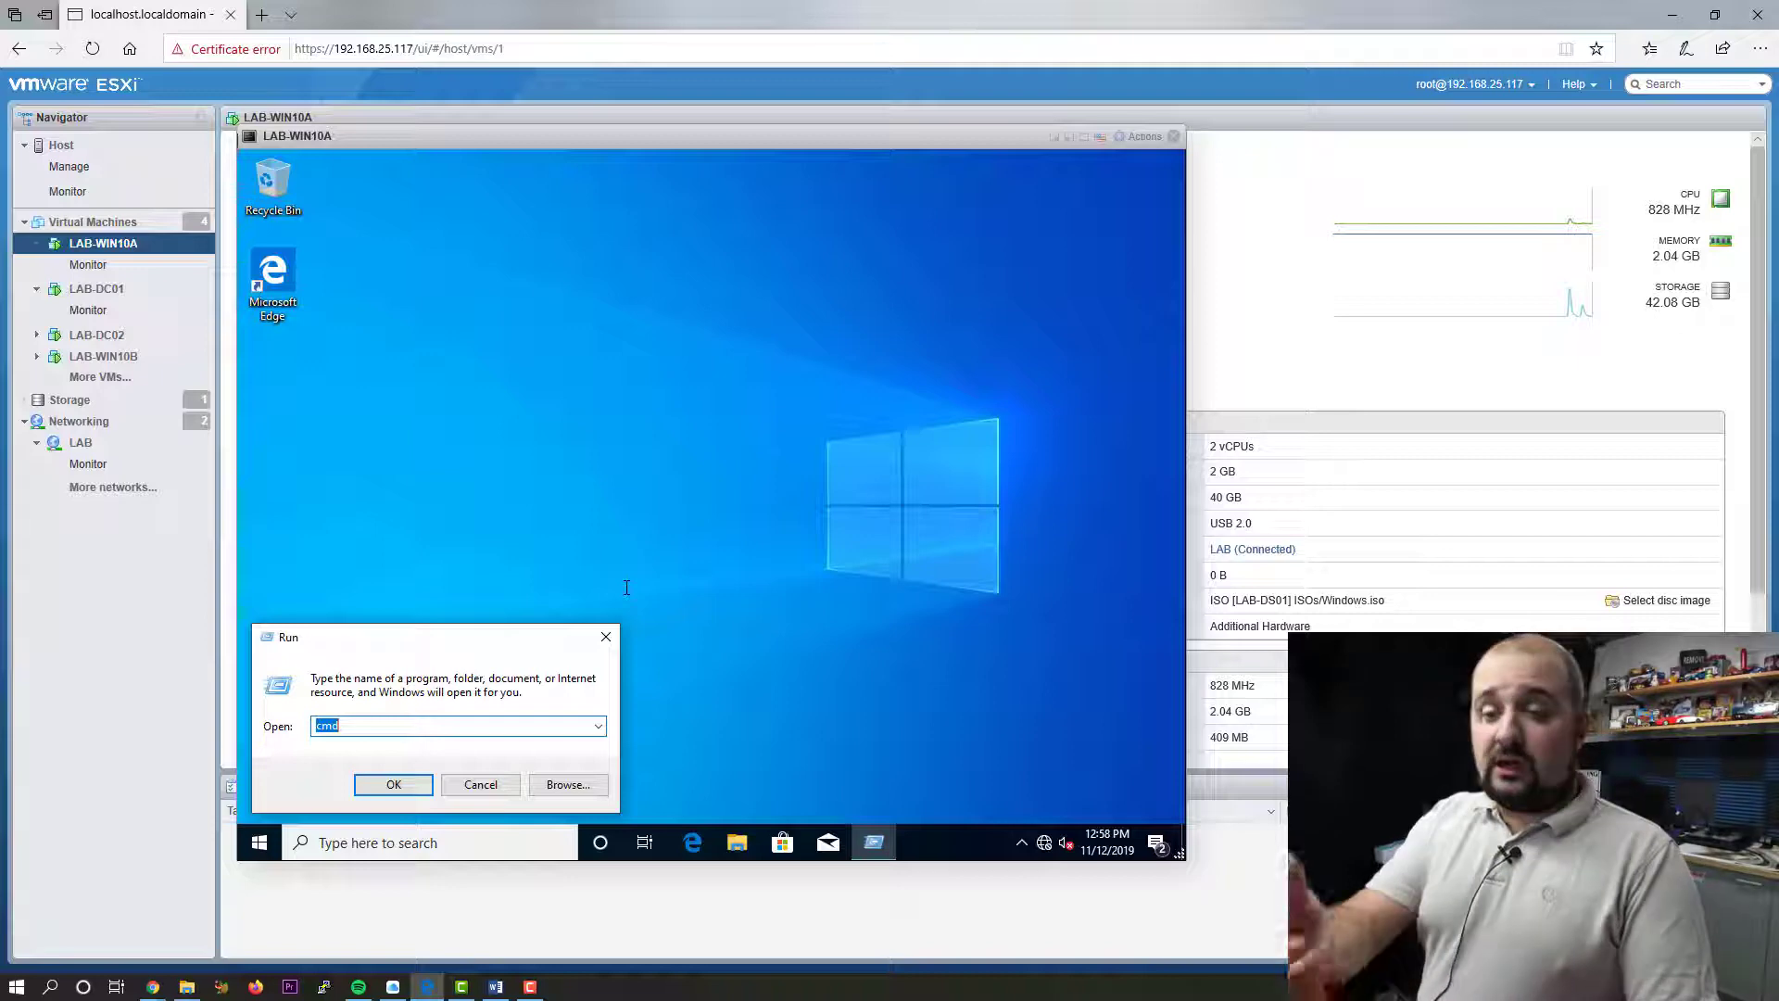
pyautogui.press('Return')
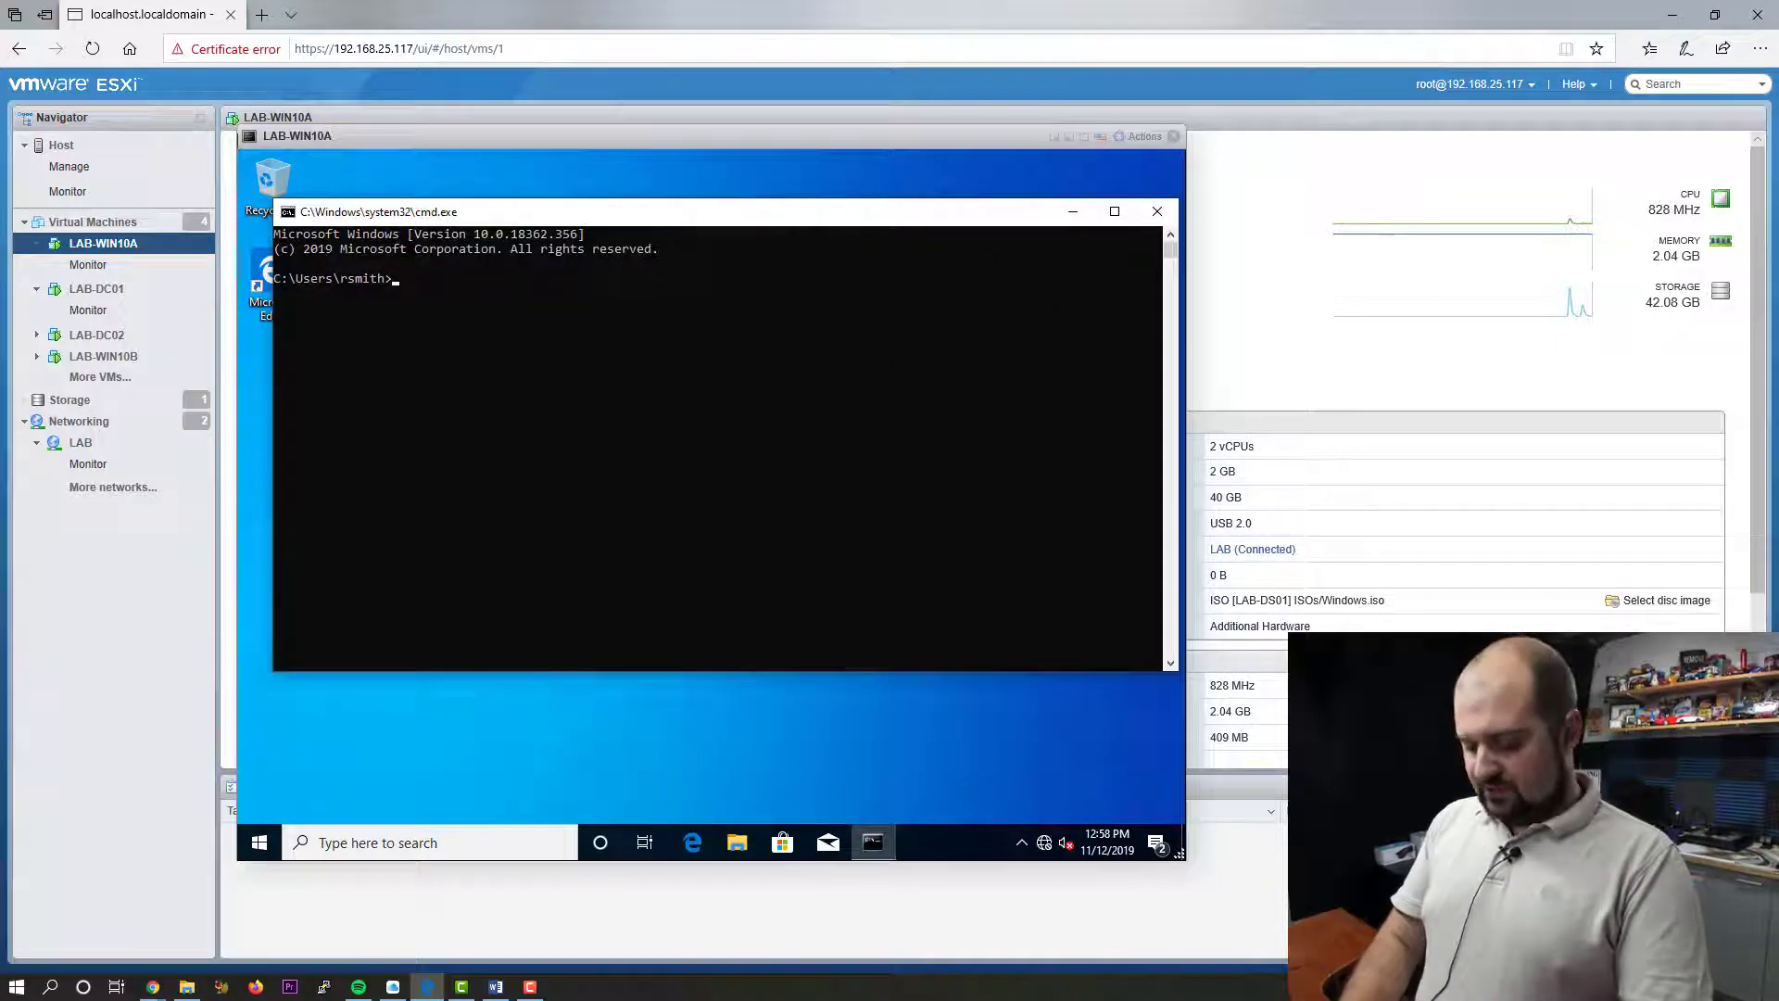
pyautogui.write('gpu')
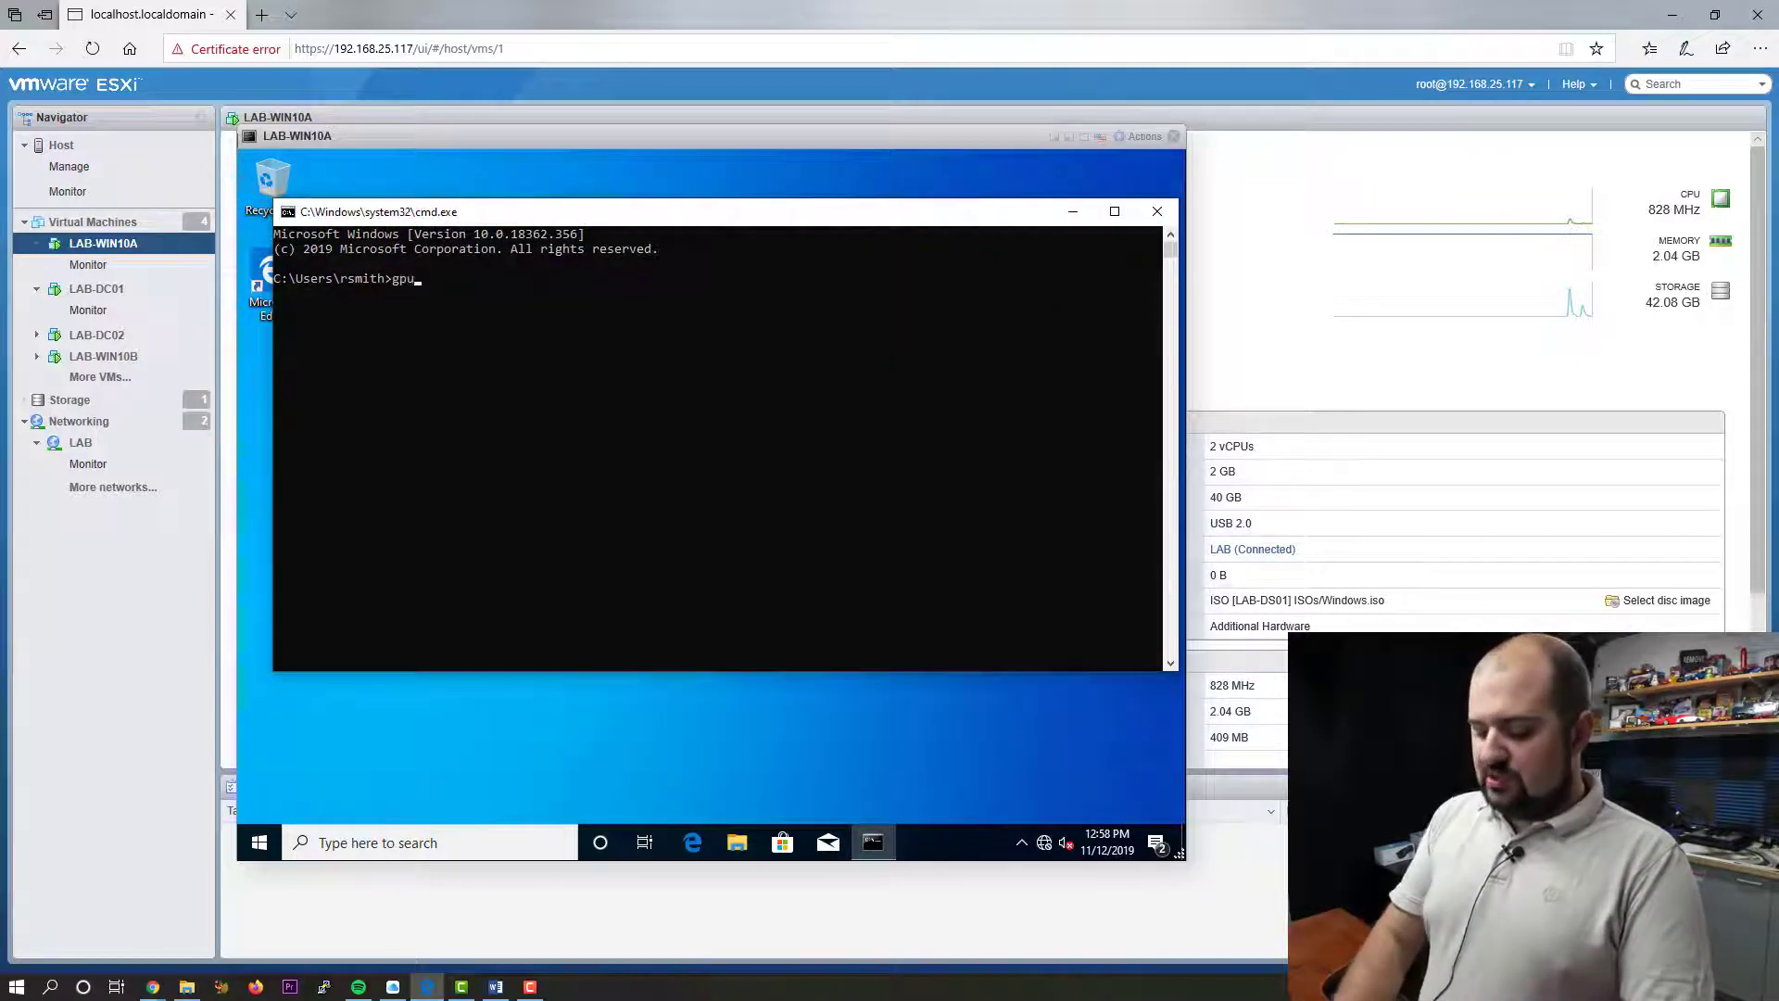
pyautogui.write('pdate /f')
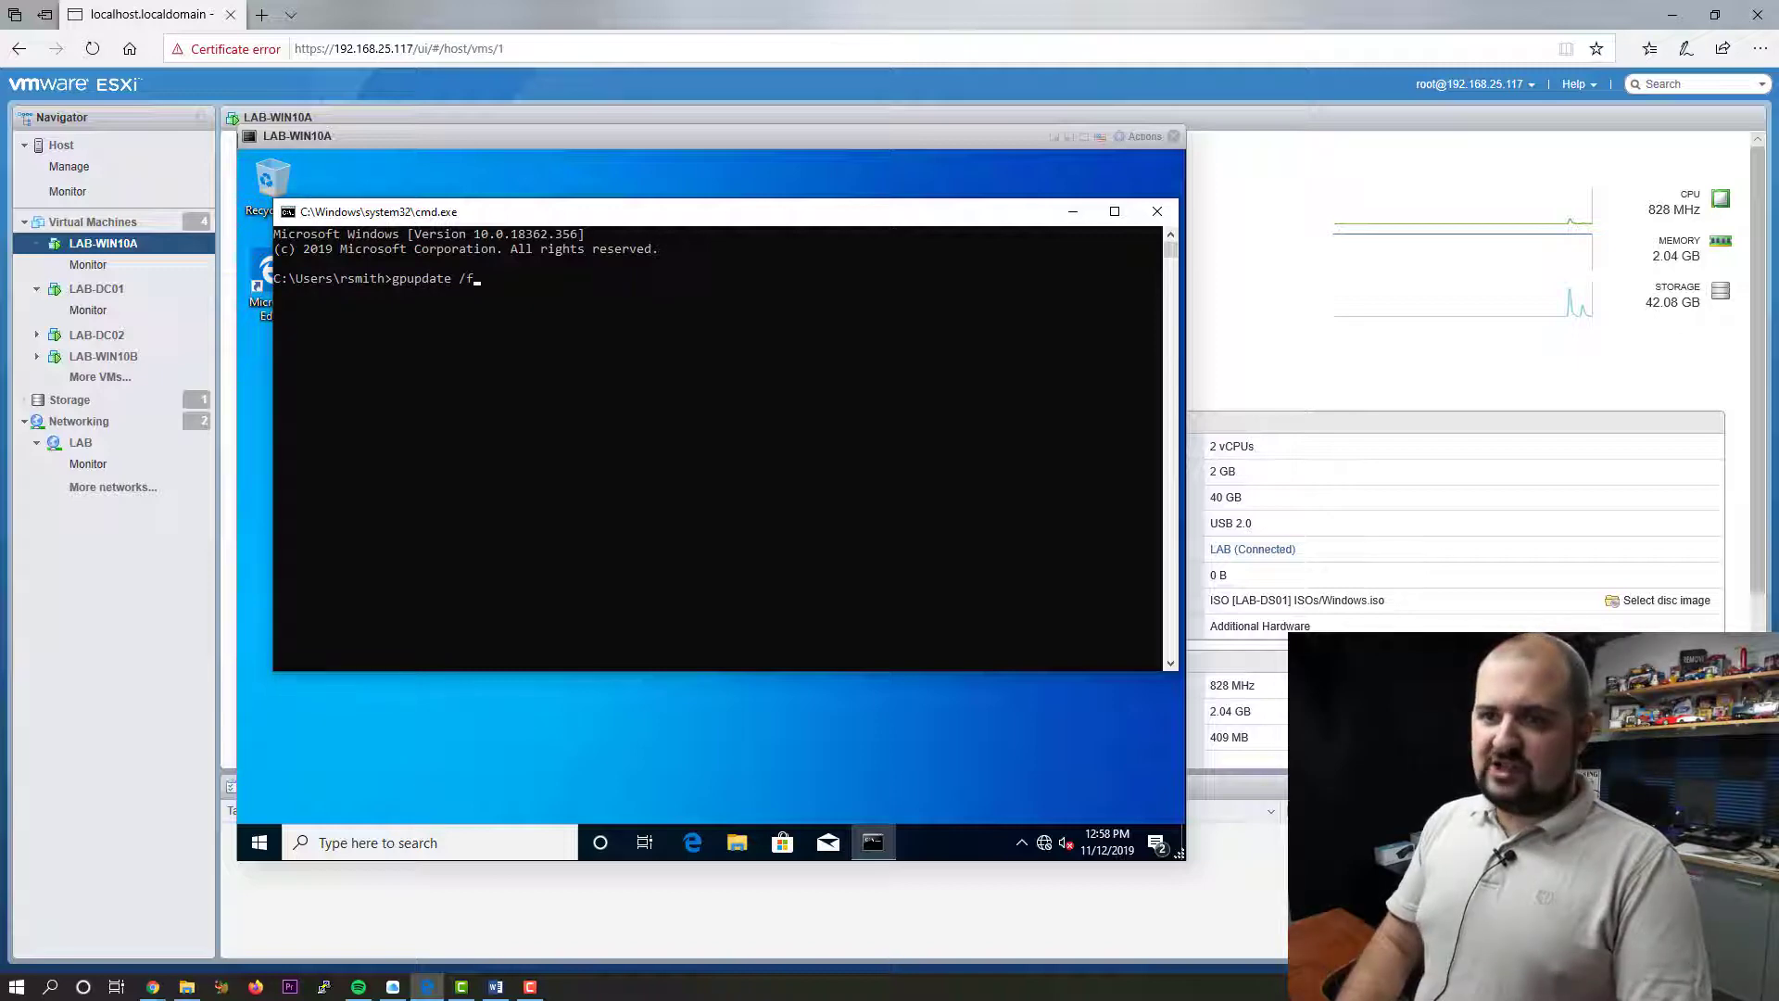
pyautogui.write('orce')
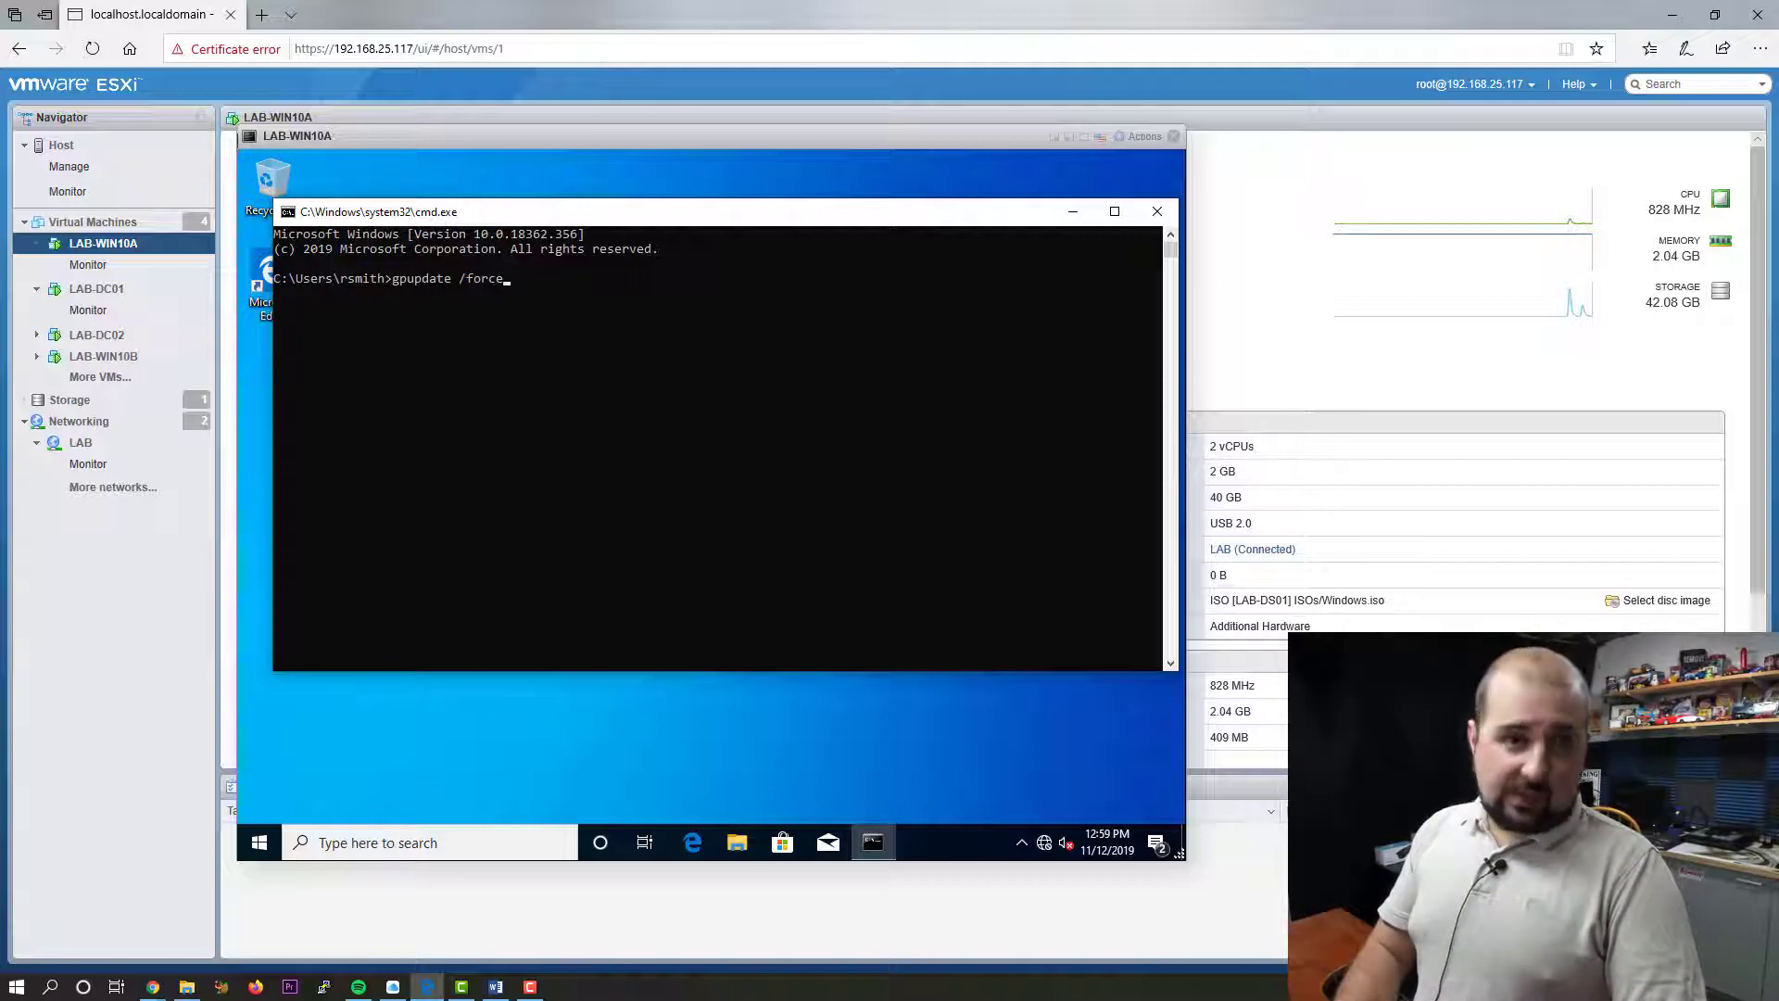
pyautogui.press('Return')
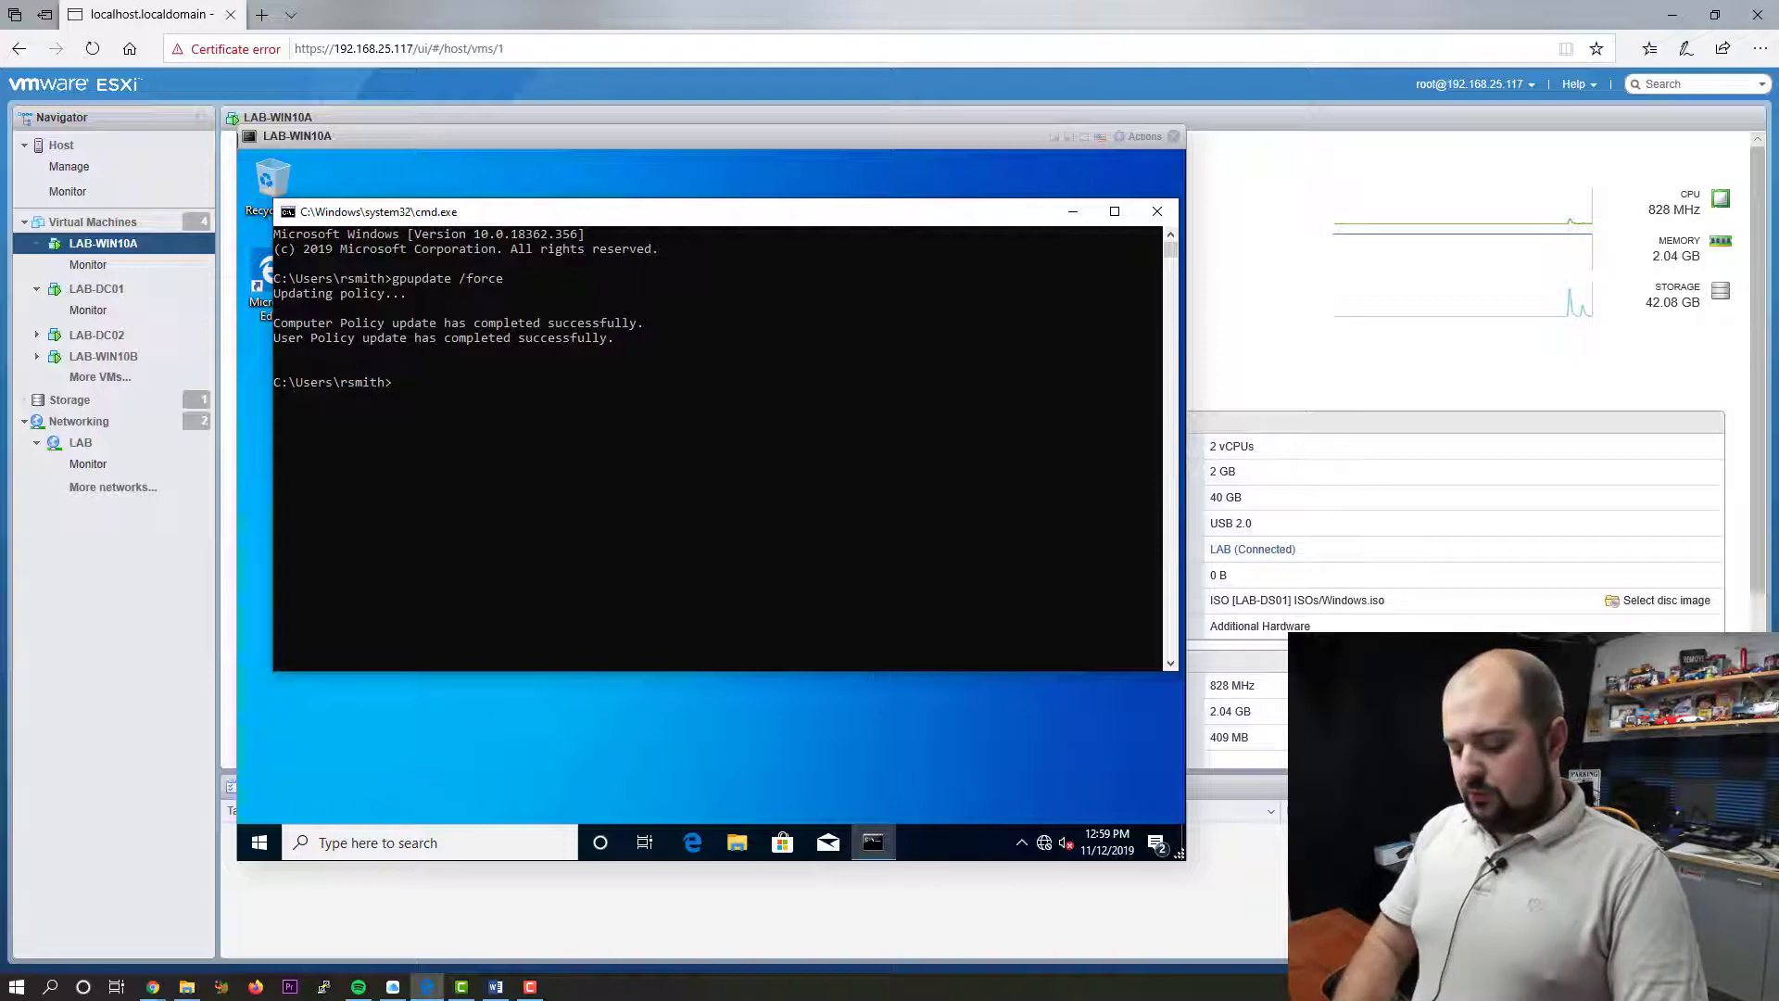
# - Run gpresult /r and scroll through the RSoP summary for the signed-in user
pyautogui.write('gpre')
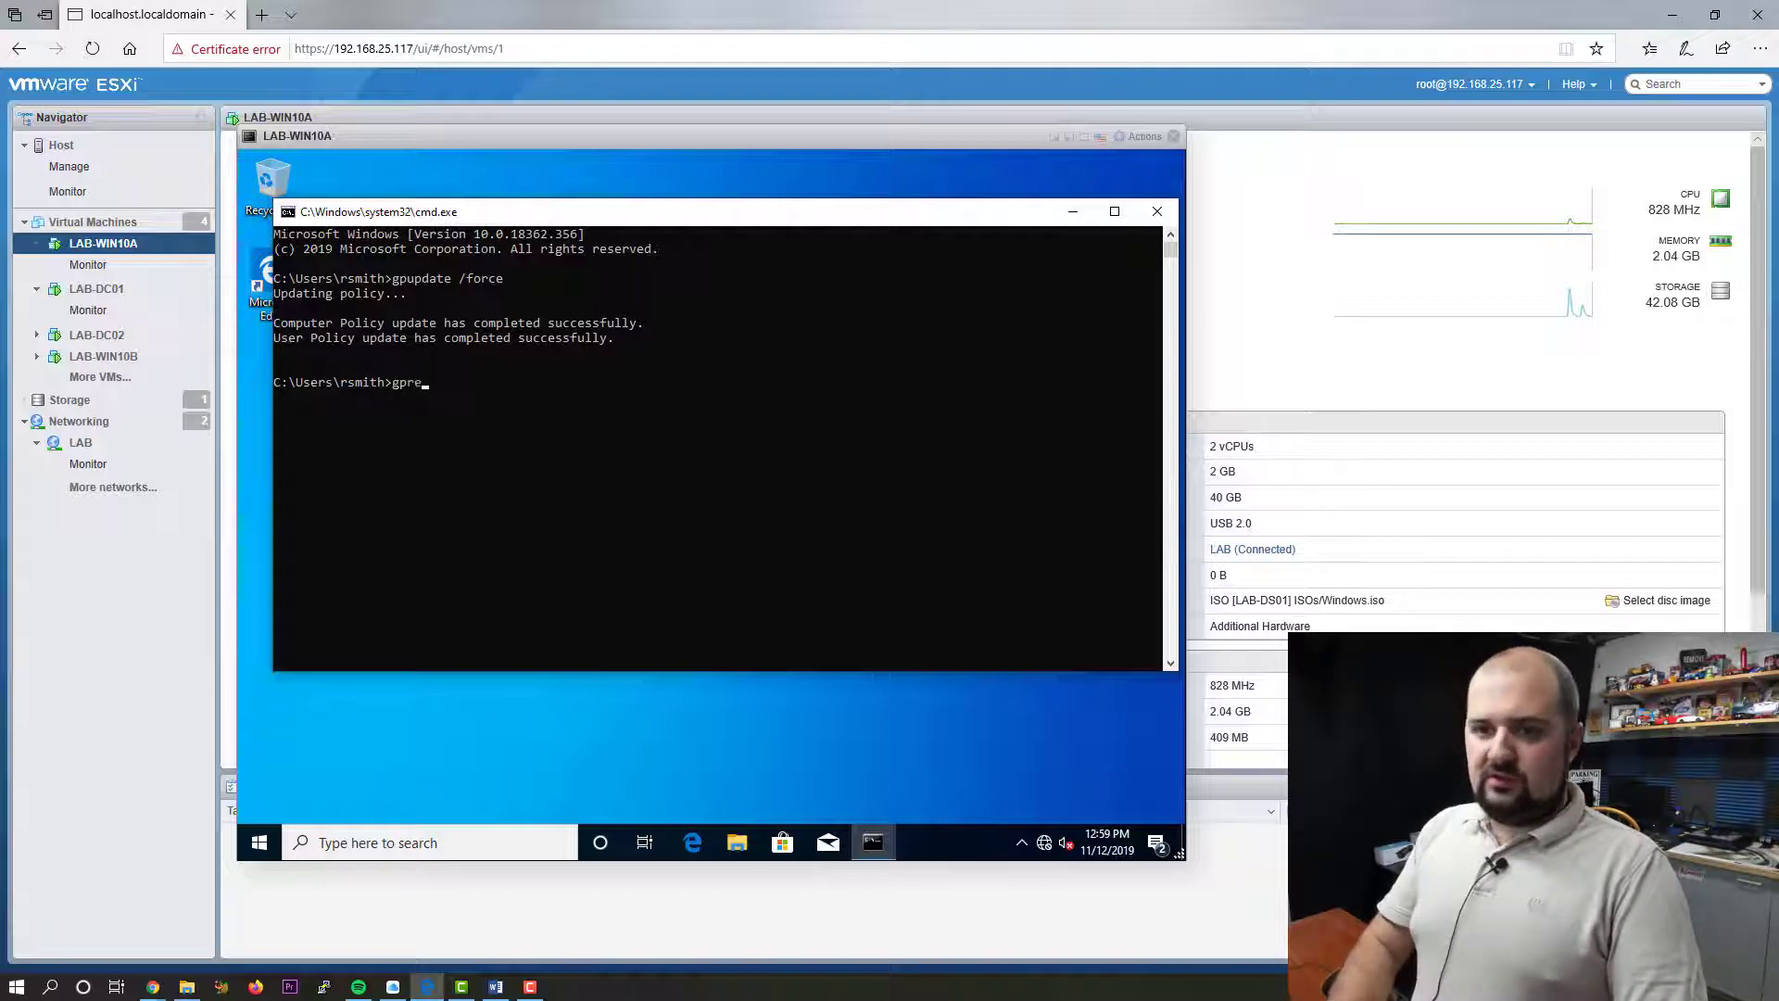
pyautogui.write('sult /')
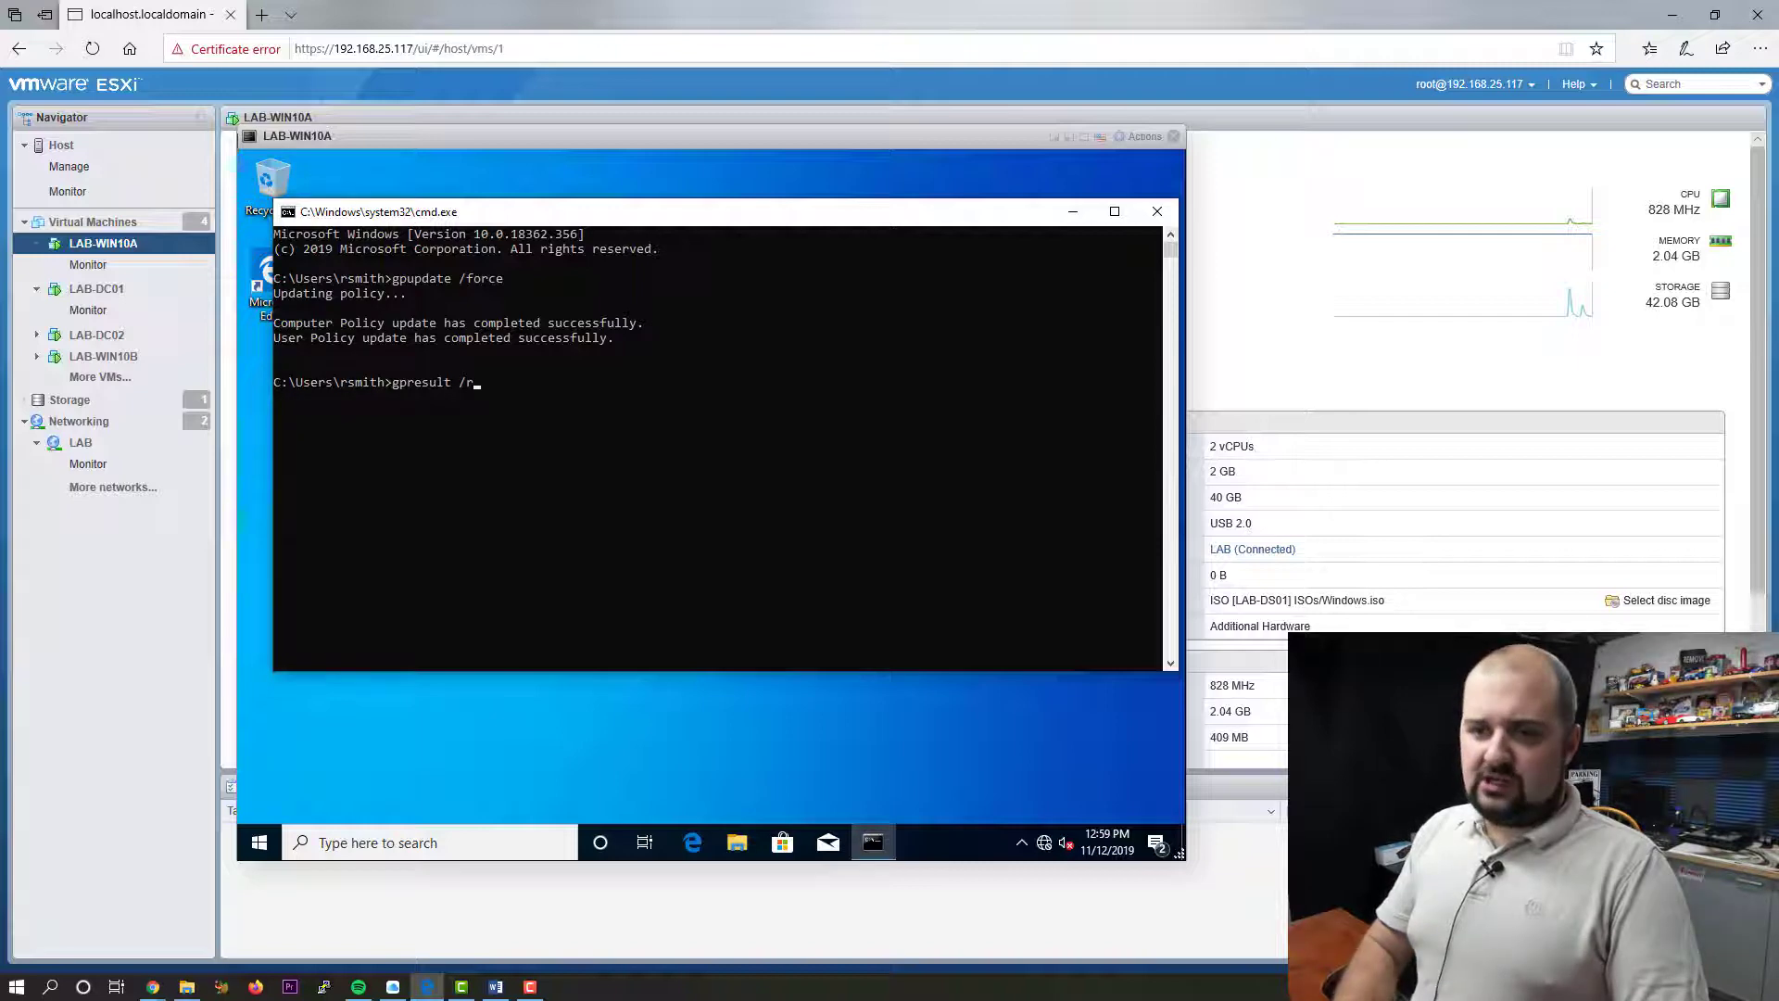
pyautogui.write('r')
pyautogui.press('Return')
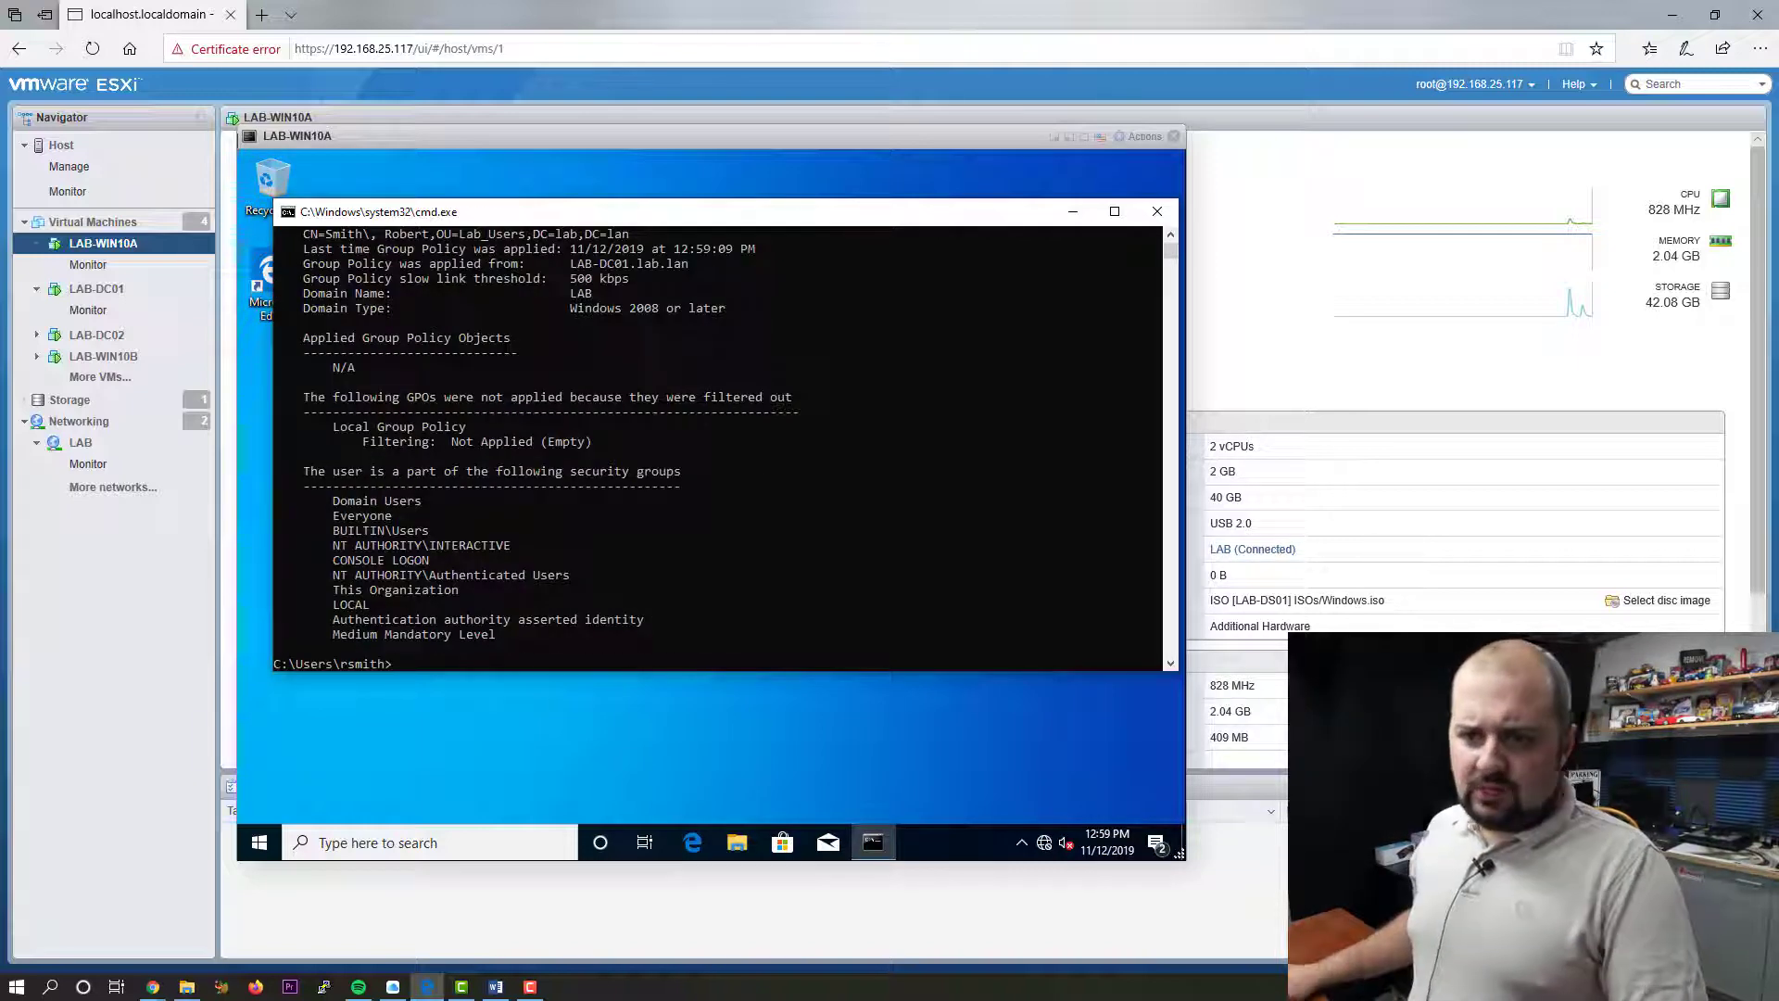
pyautogui.scroll(3, 718, 445)
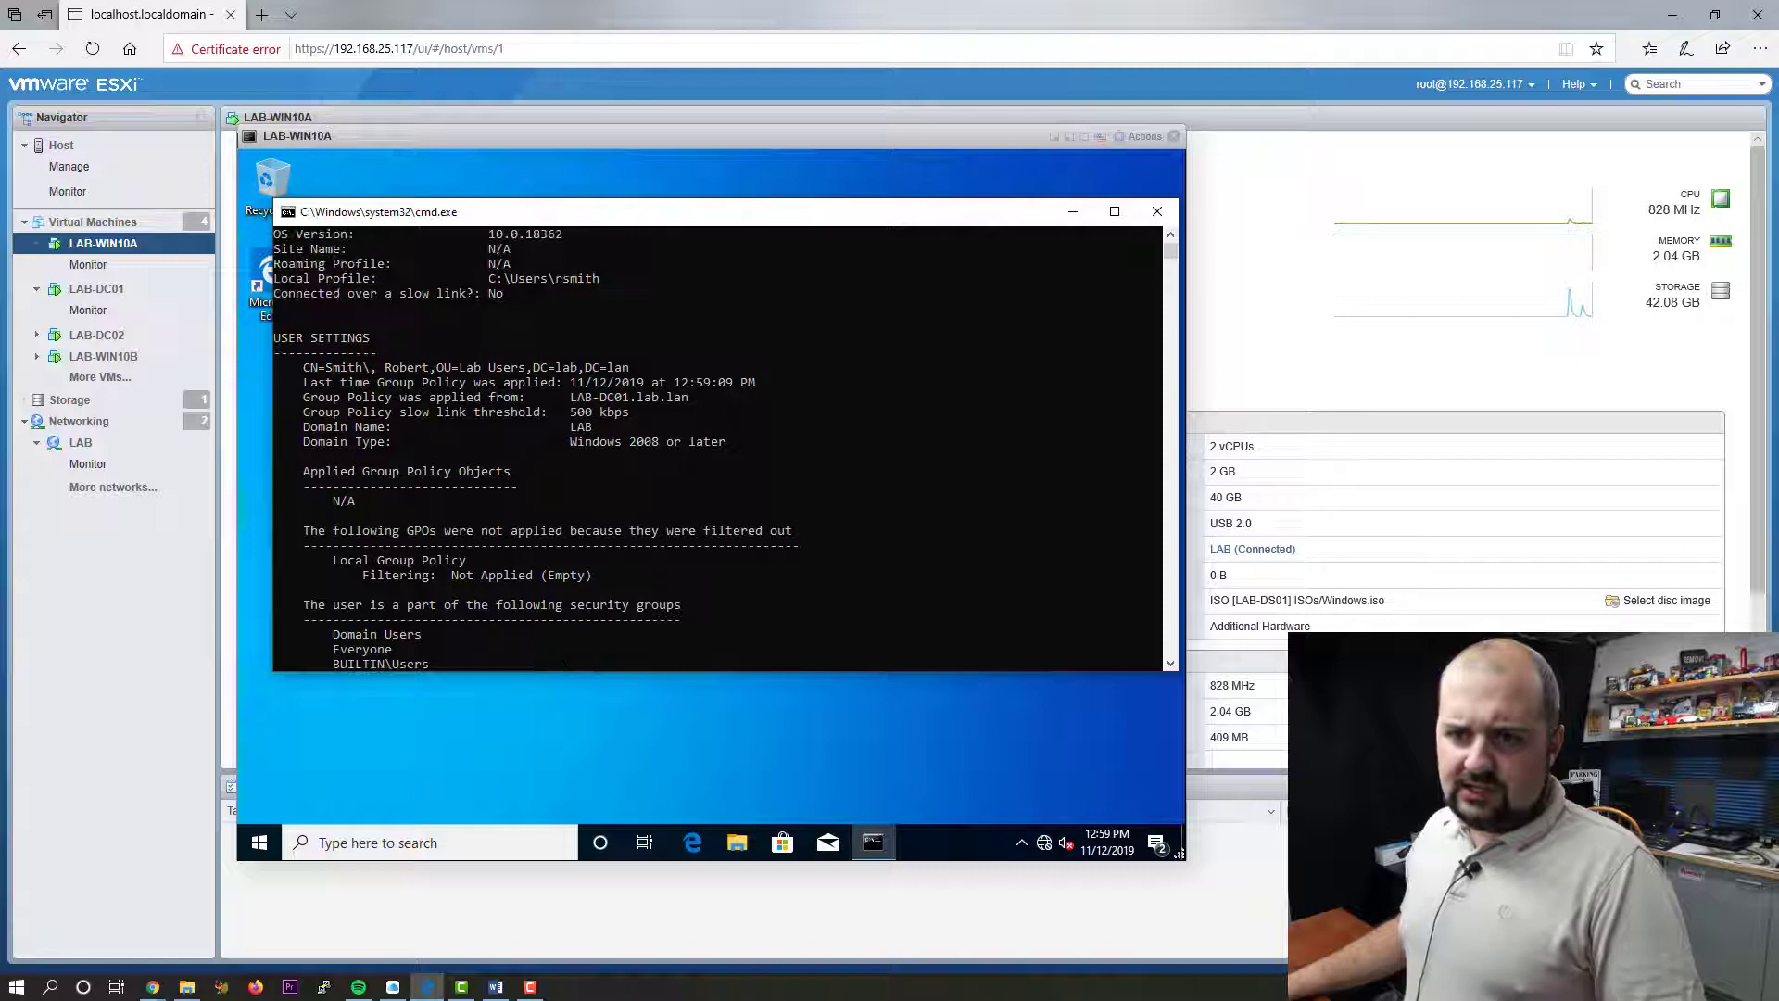
pyautogui.scroll(1, 718, 445)
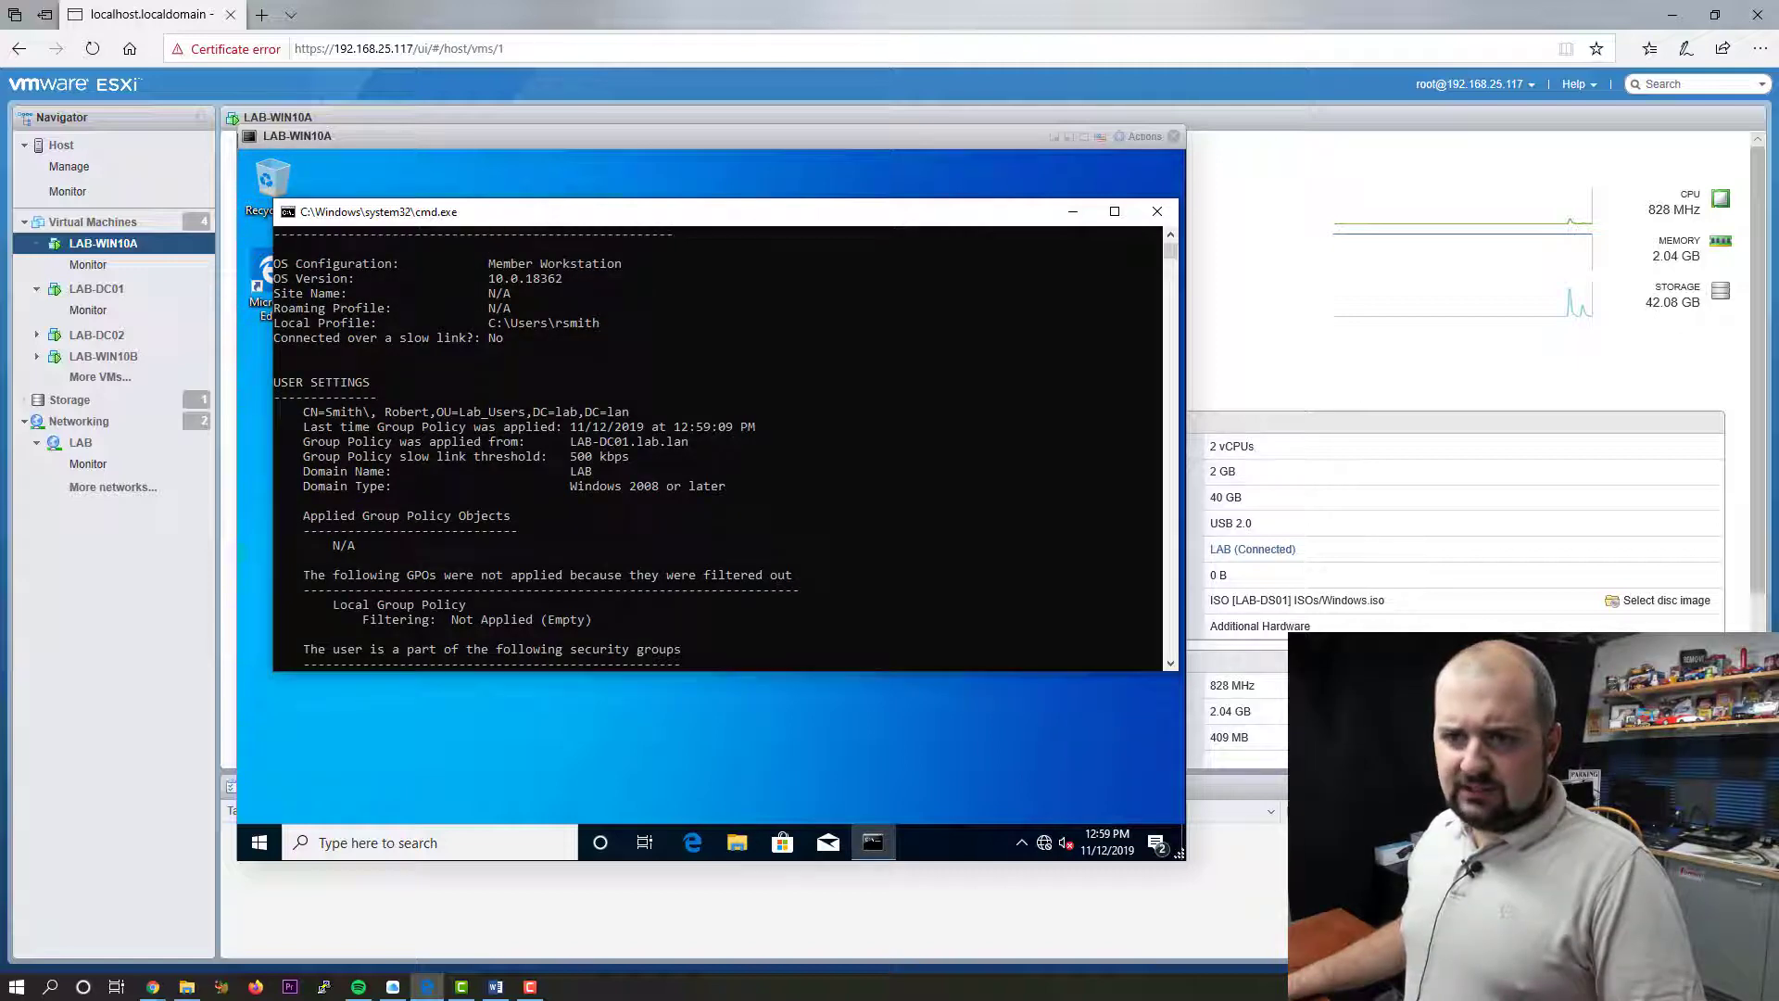
pyautogui.scroll(4, 718, 445)
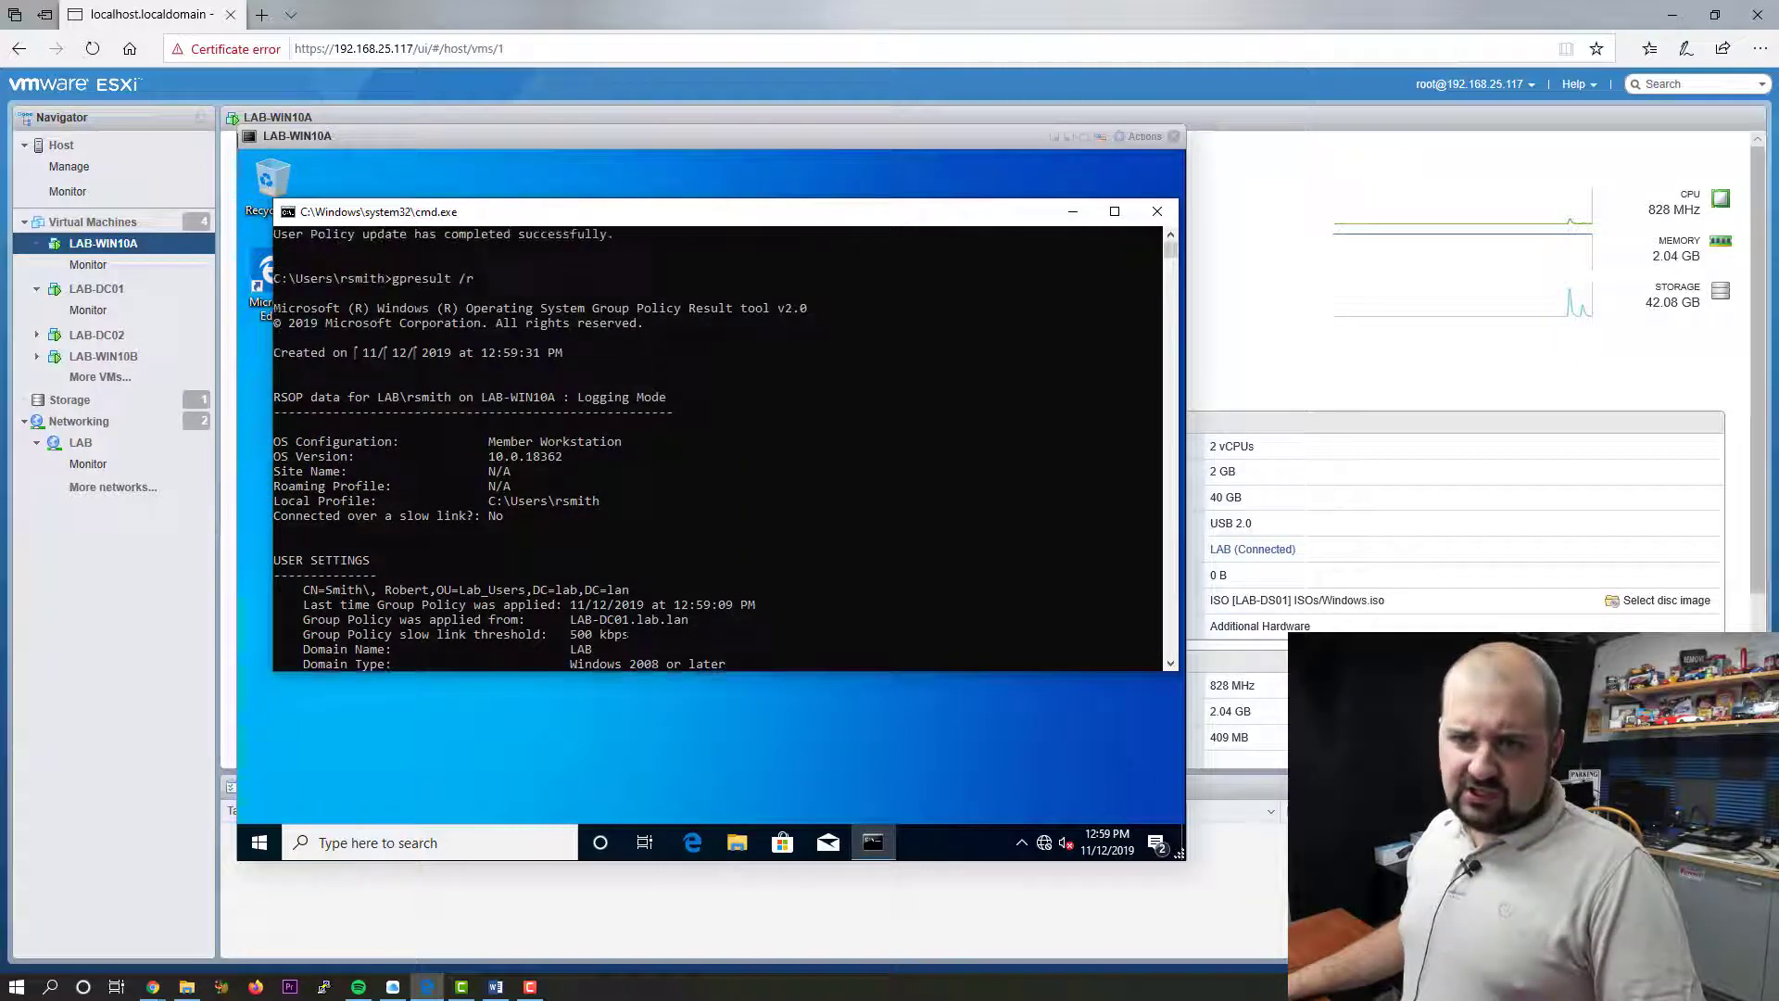
pyautogui.scroll(-3, 718, 445)
pyautogui.scroll(-2, 718, 445)
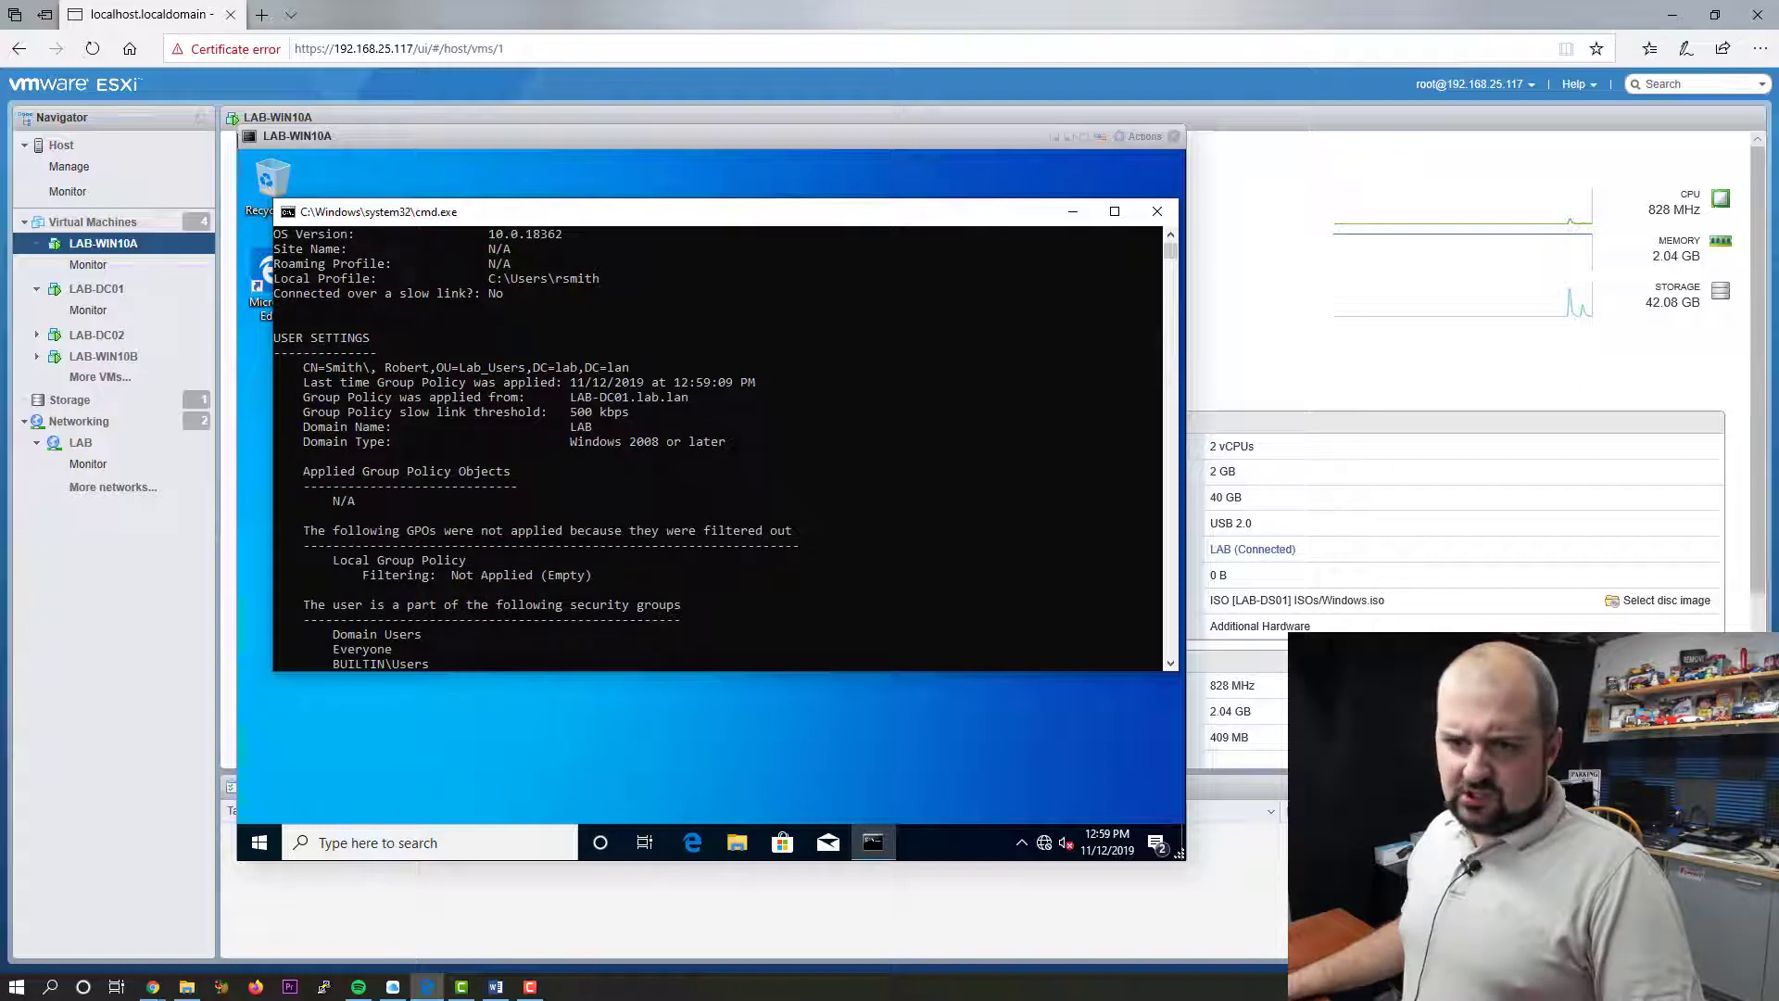
pyautogui.scroll(-4, 718, 445)
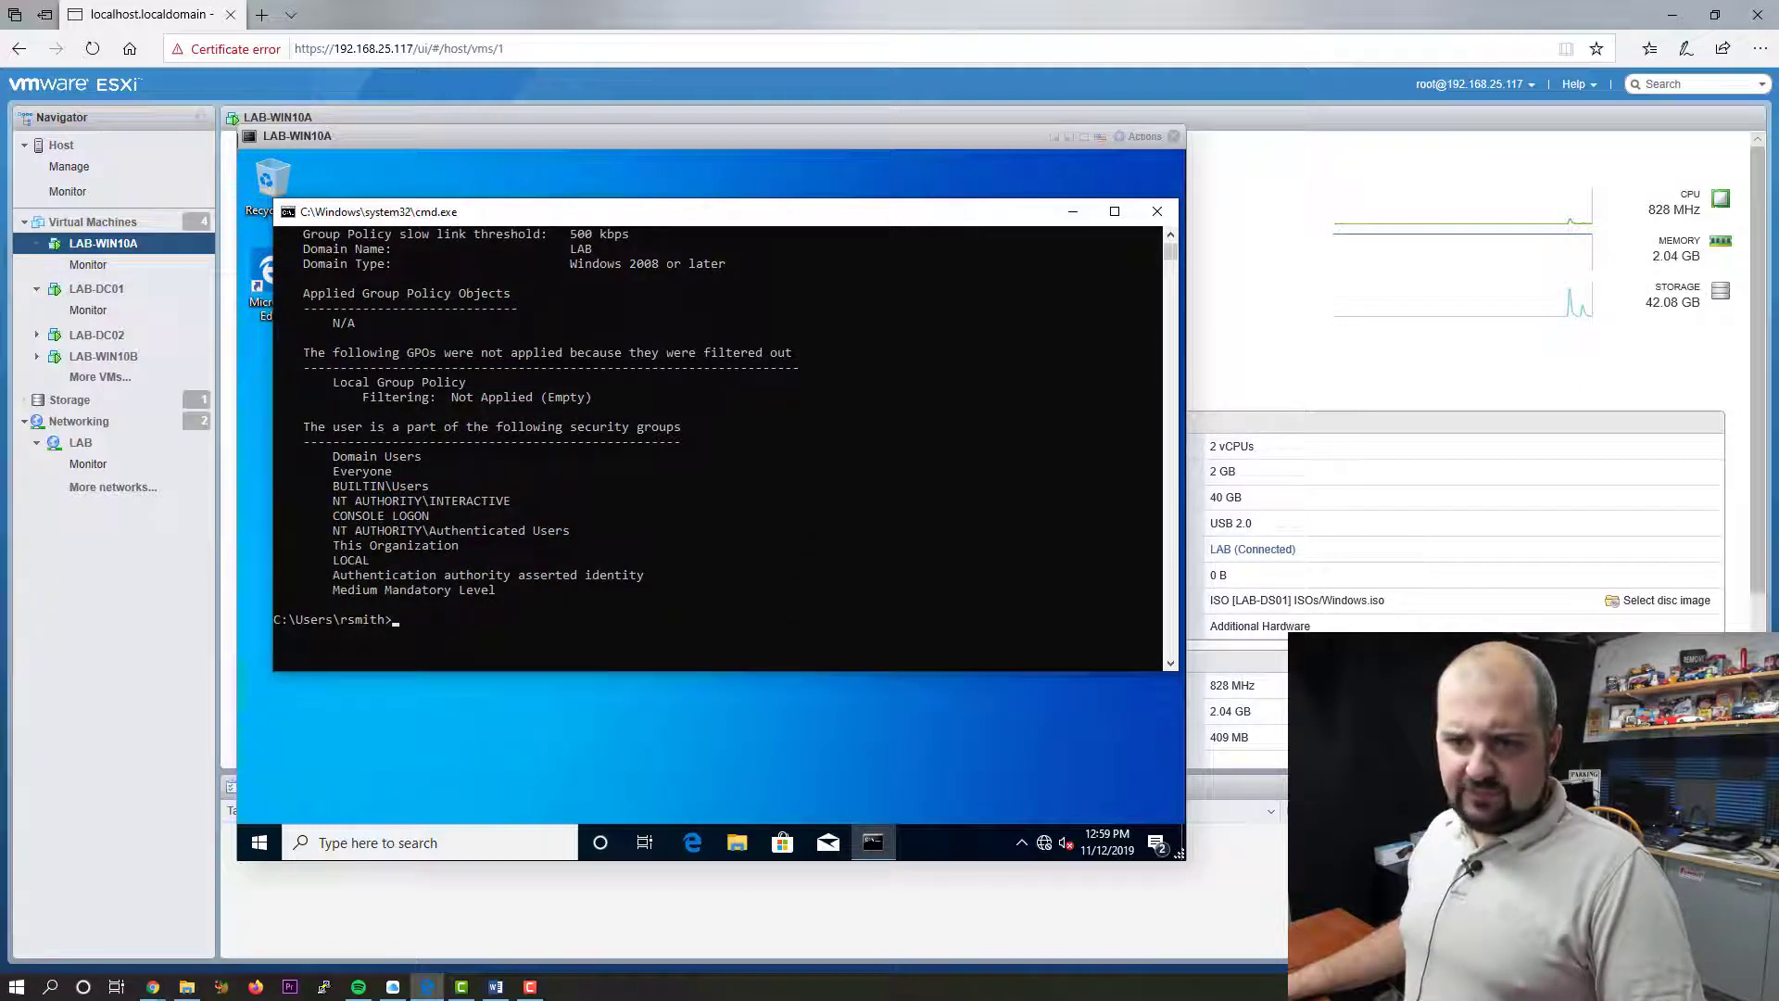
# - Close Command Prompt and restart the Windows 10 VM from the Start context menu
pyautogui.click(1157, 212)
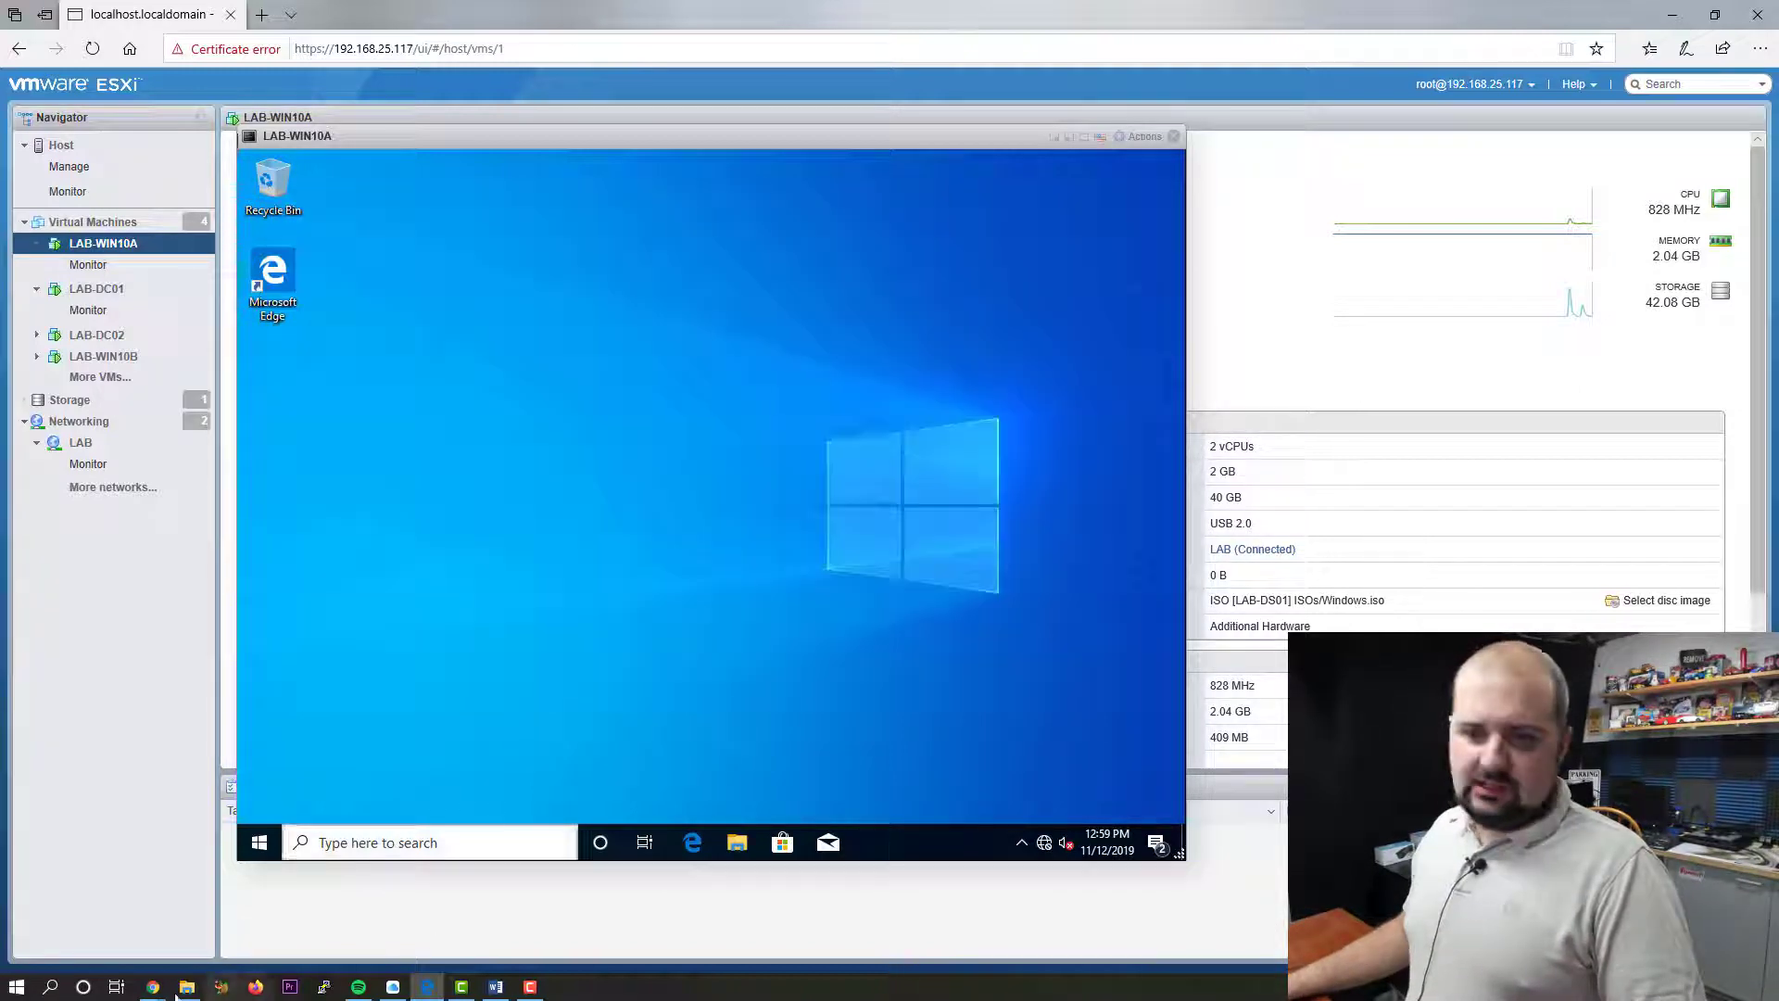
pyautogui.rightClick(260, 844)
pyautogui.moveTo(445, 785)
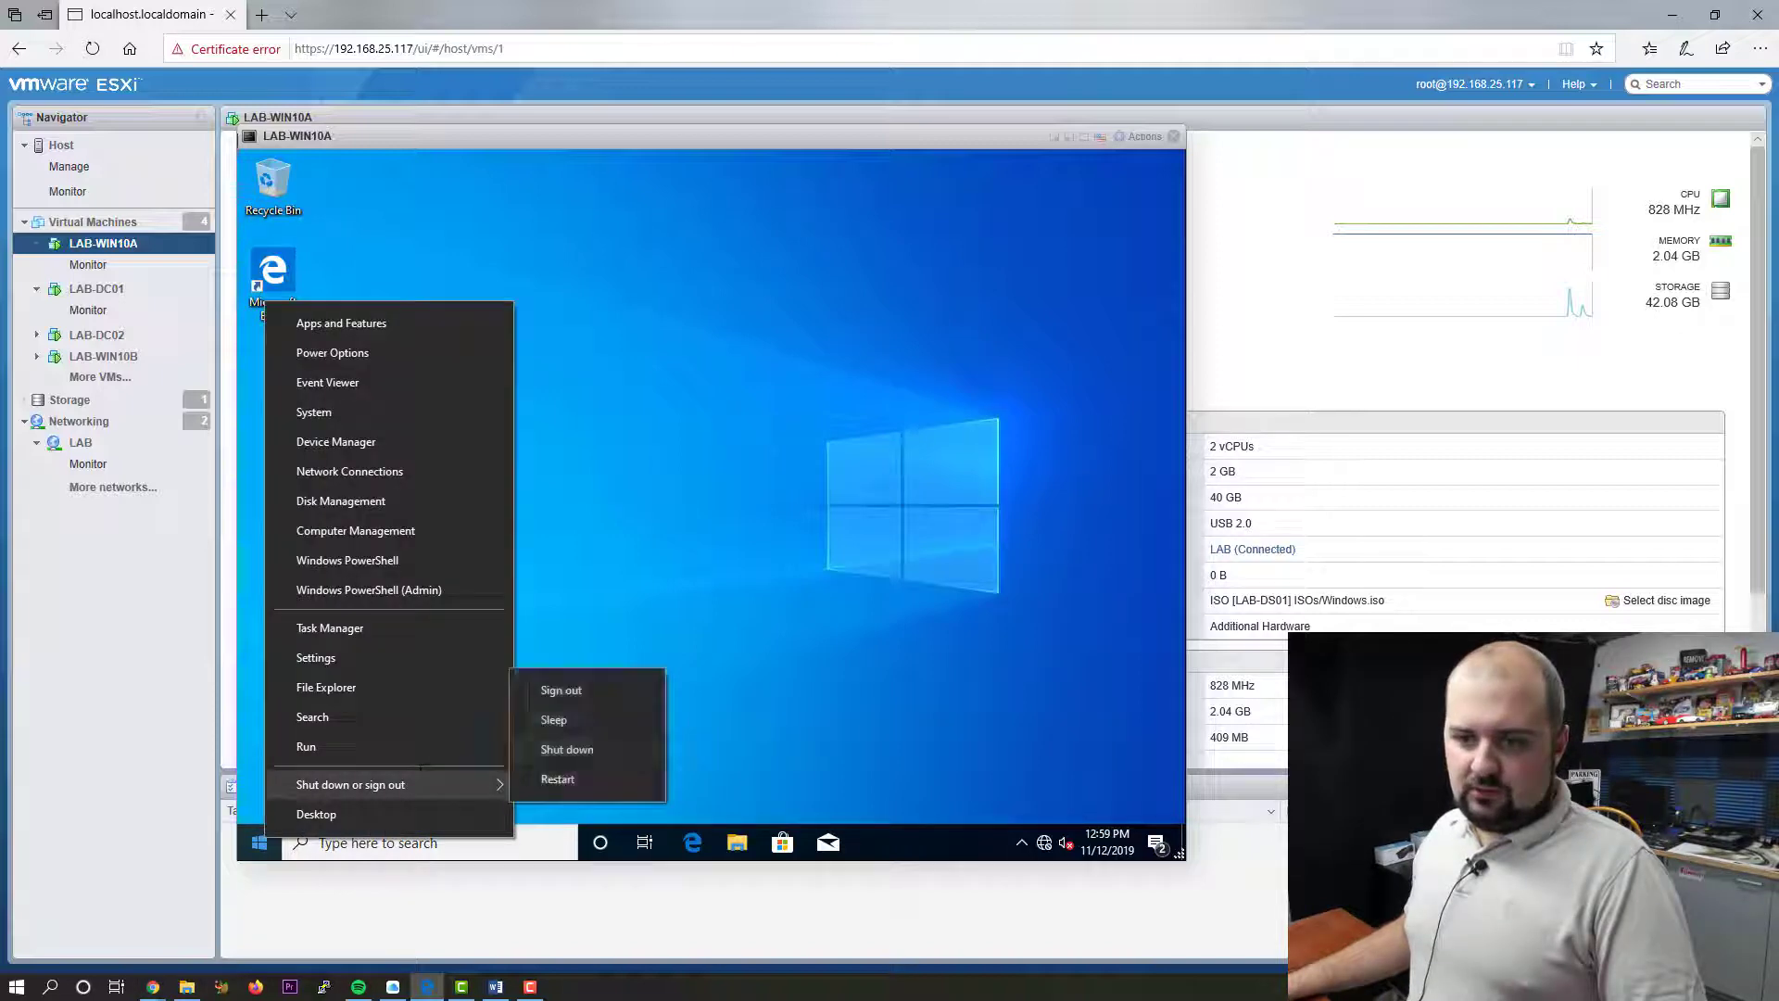
pyautogui.click(599, 781)
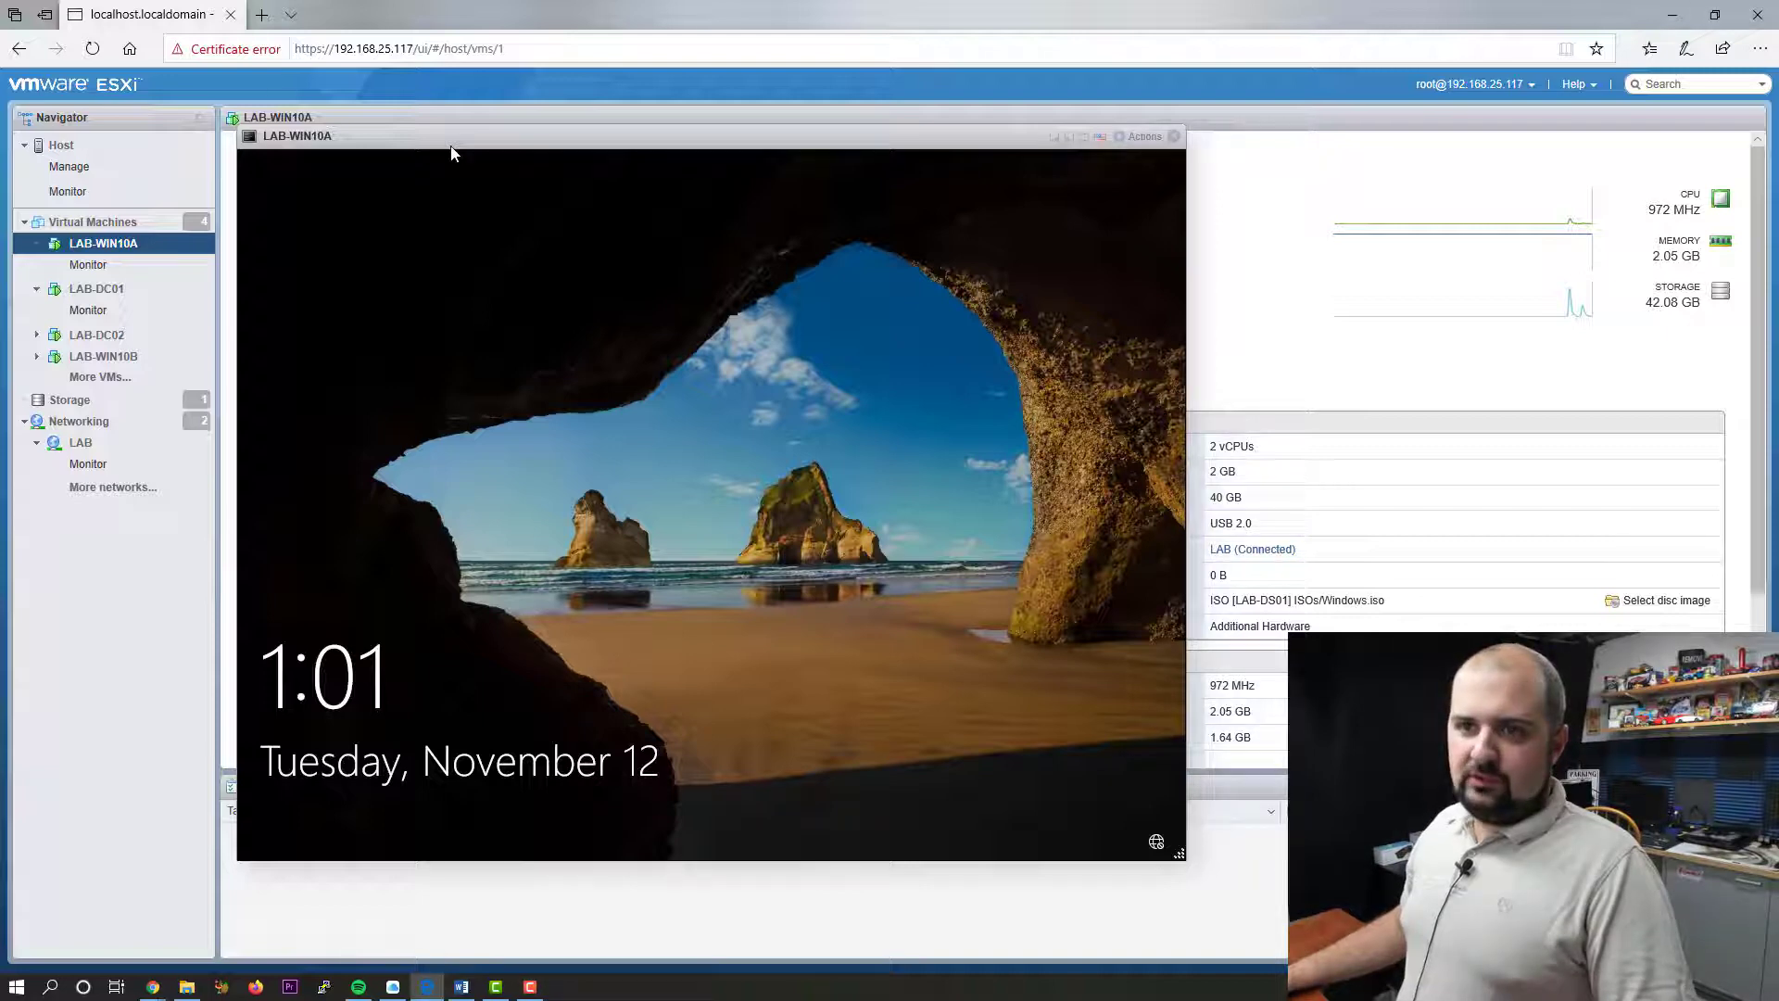
# - Send Ctrl-Alt-Delete to the VM through Guest OS > Send keys
pyautogui.rightClick(451, 151)
pyautogui.moveTo(418, 332)
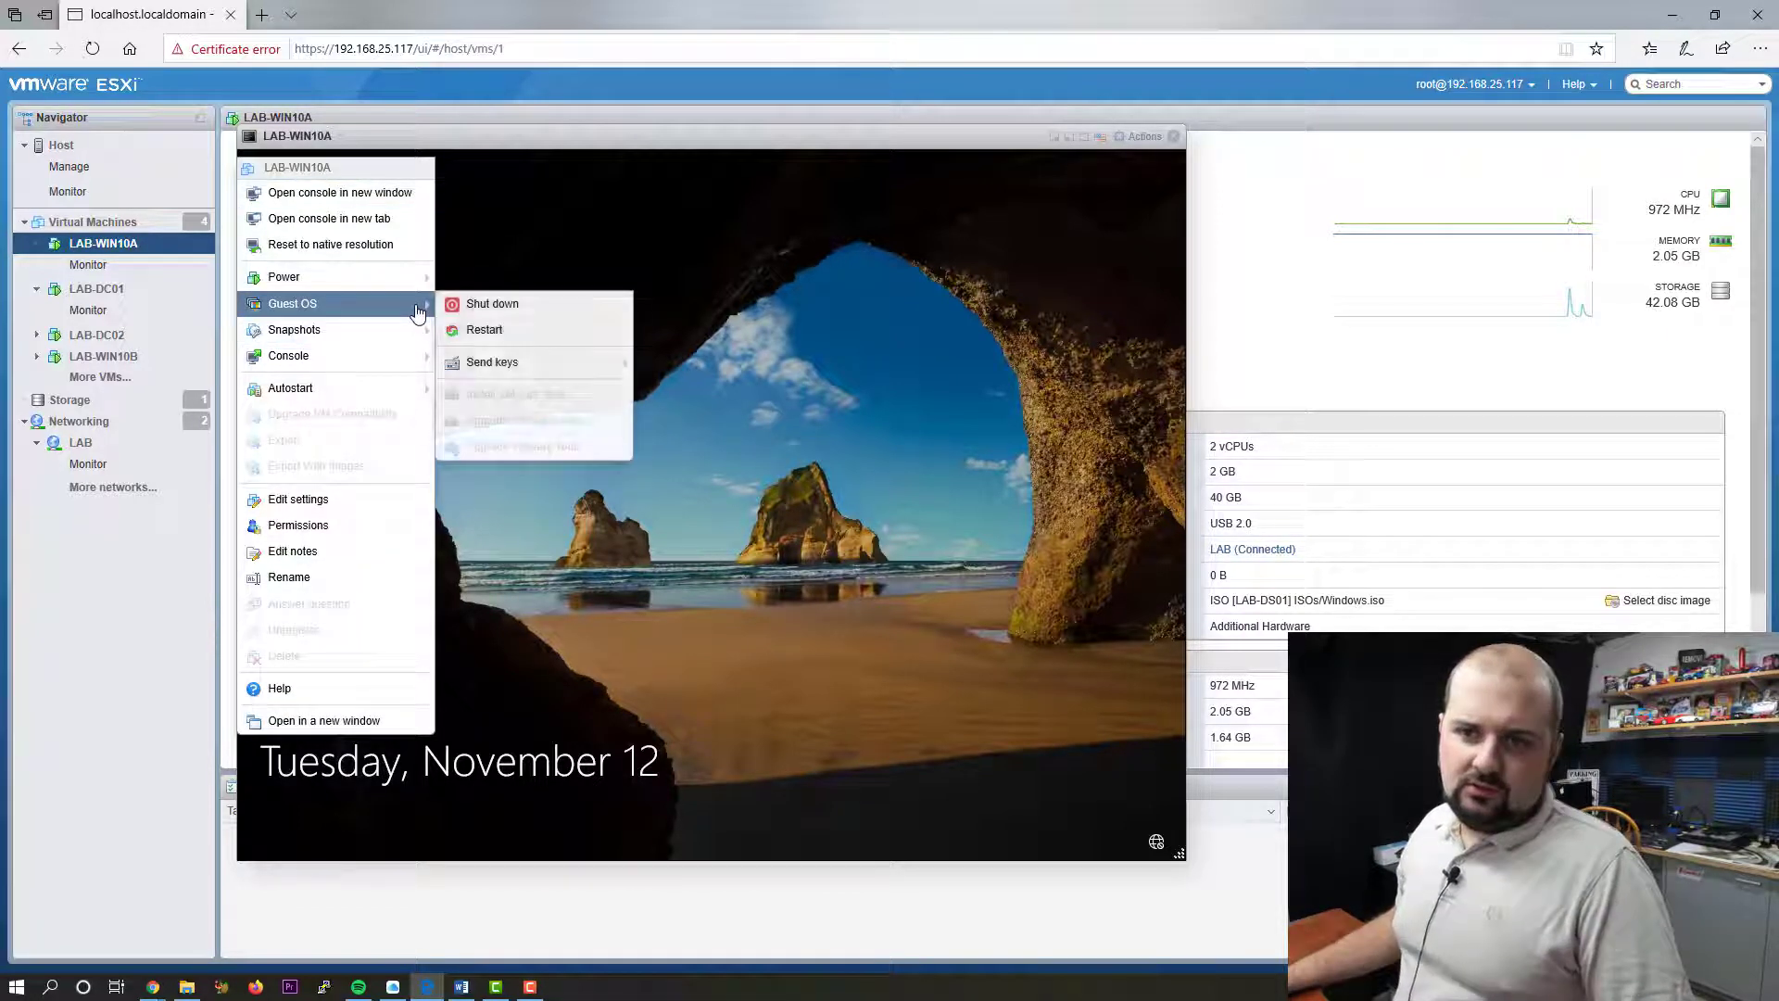
pyautogui.moveTo(554, 364)
pyautogui.click(711, 363)
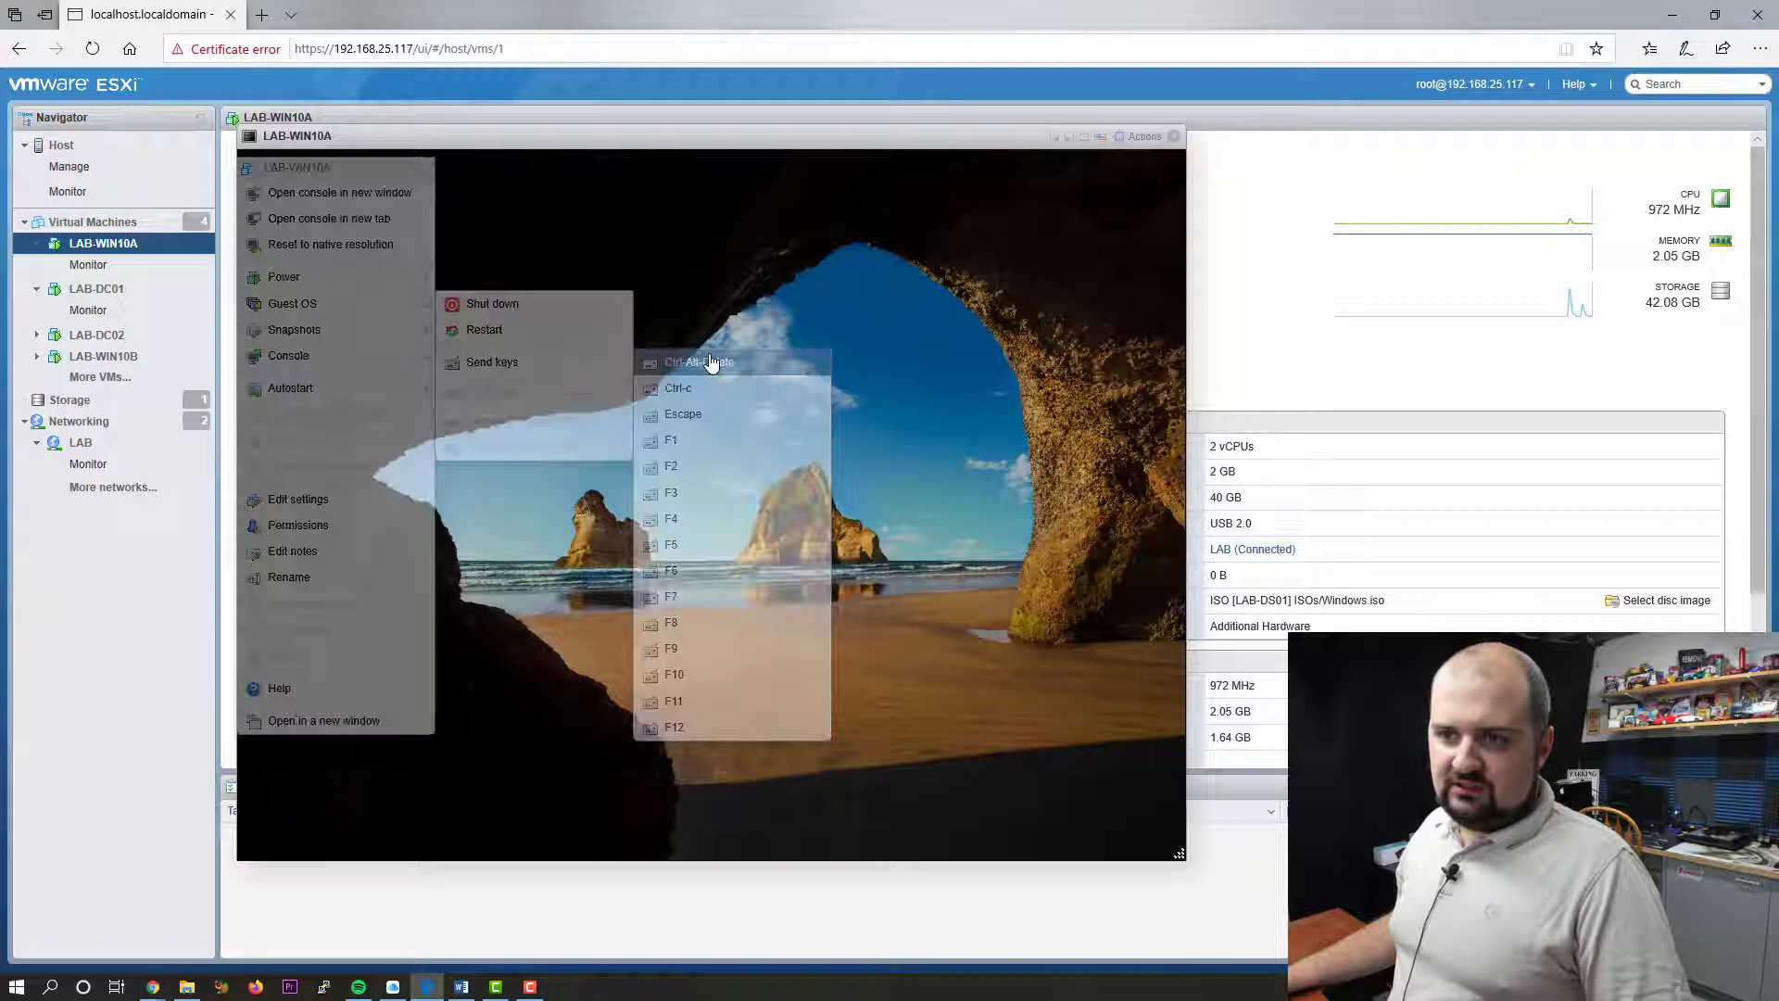
# - Submit several incorrect passwords at the sign-in prompt to trigger the lockout
pyautogui.write('********')
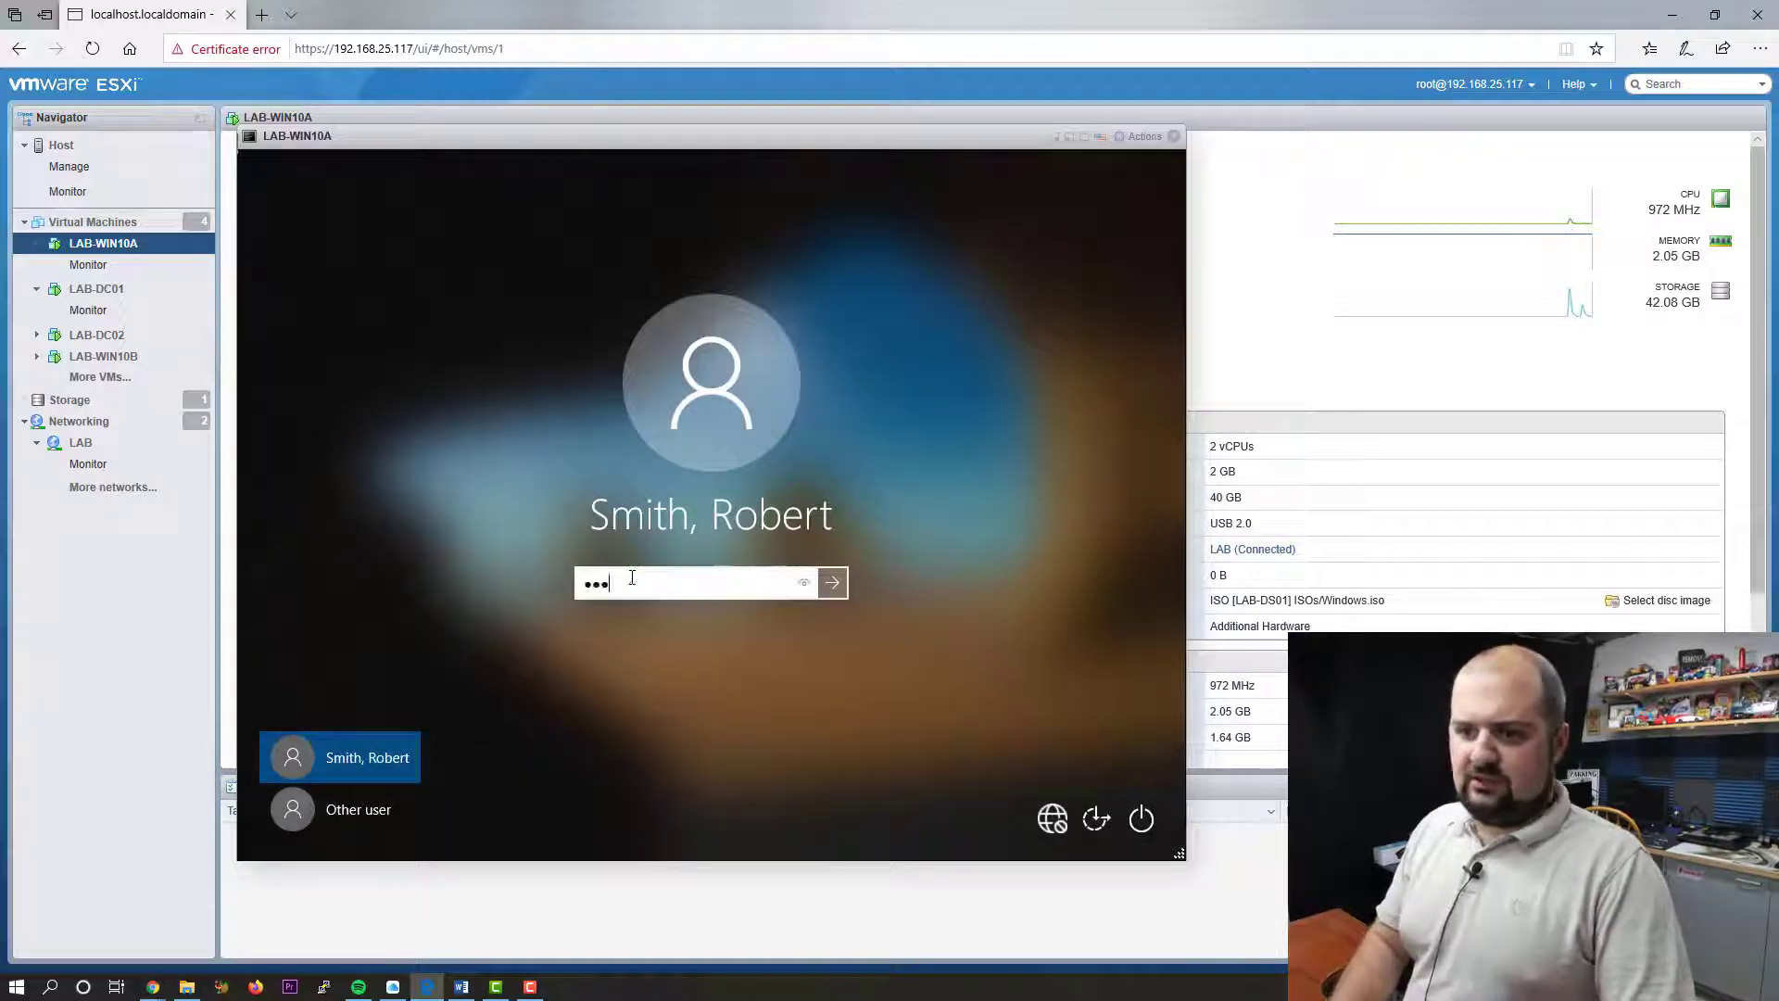
pyautogui.press('Return')
pyautogui.press('Return')
pyautogui.write('********')
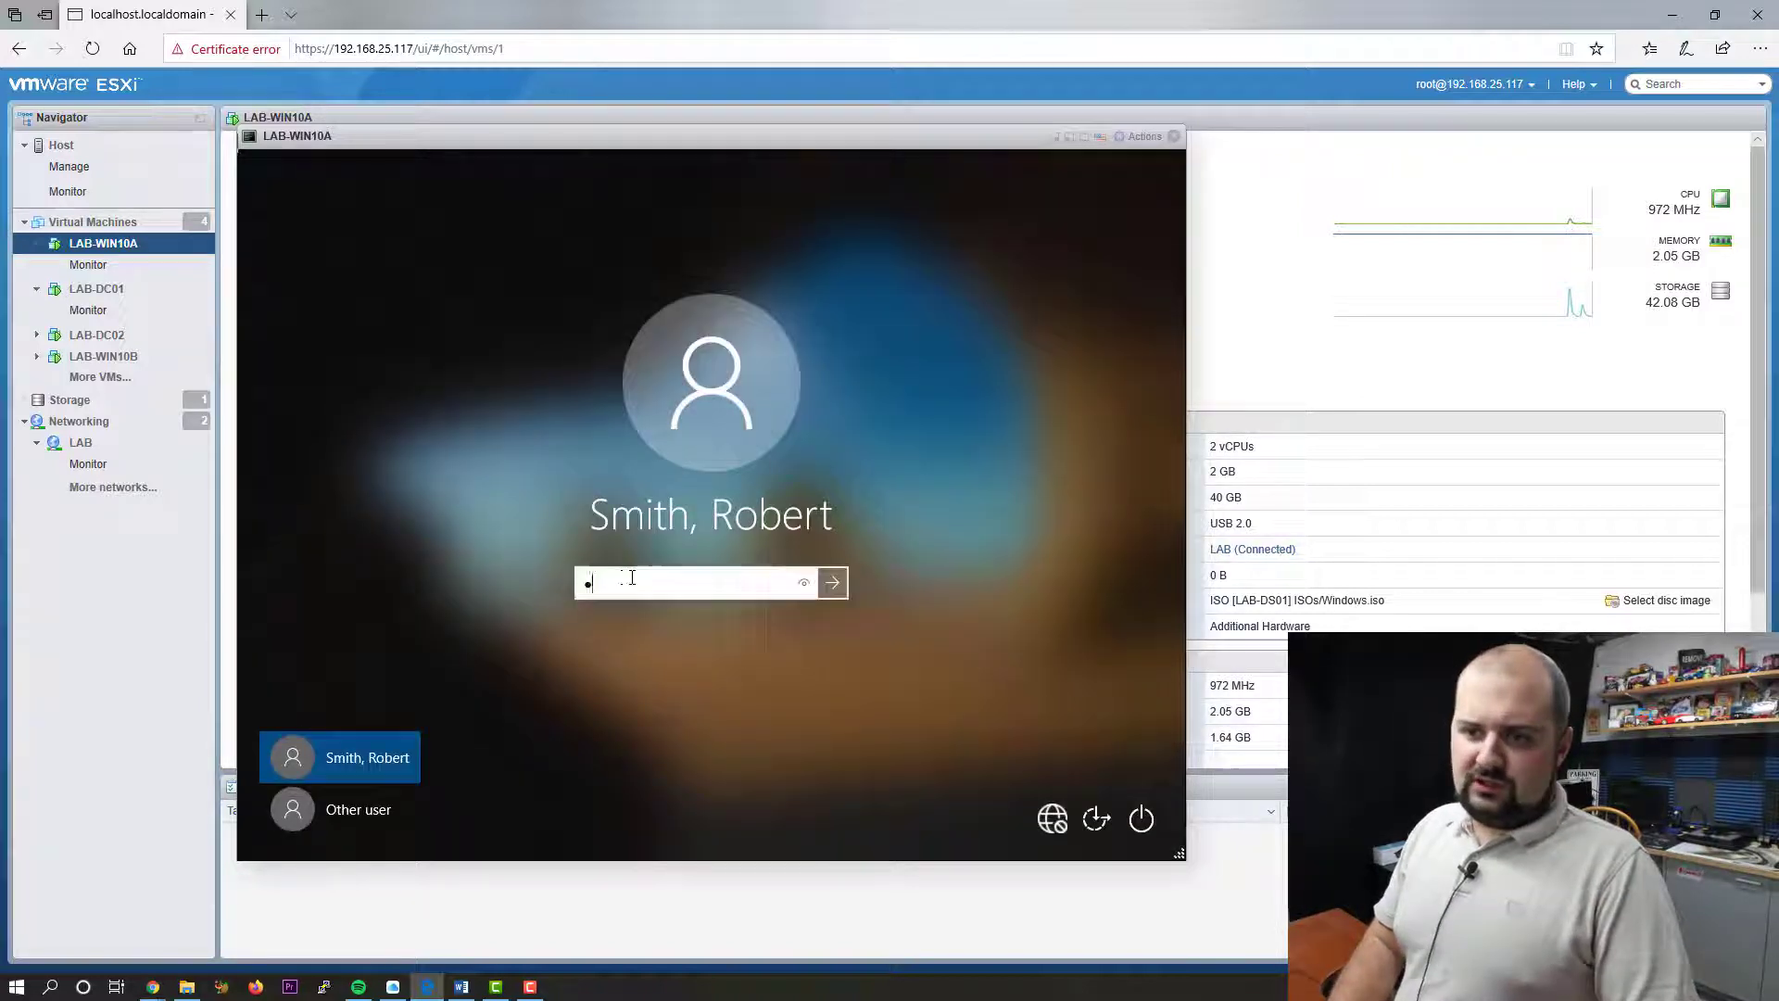
pyautogui.press('Return')
pyautogui.press('Return')
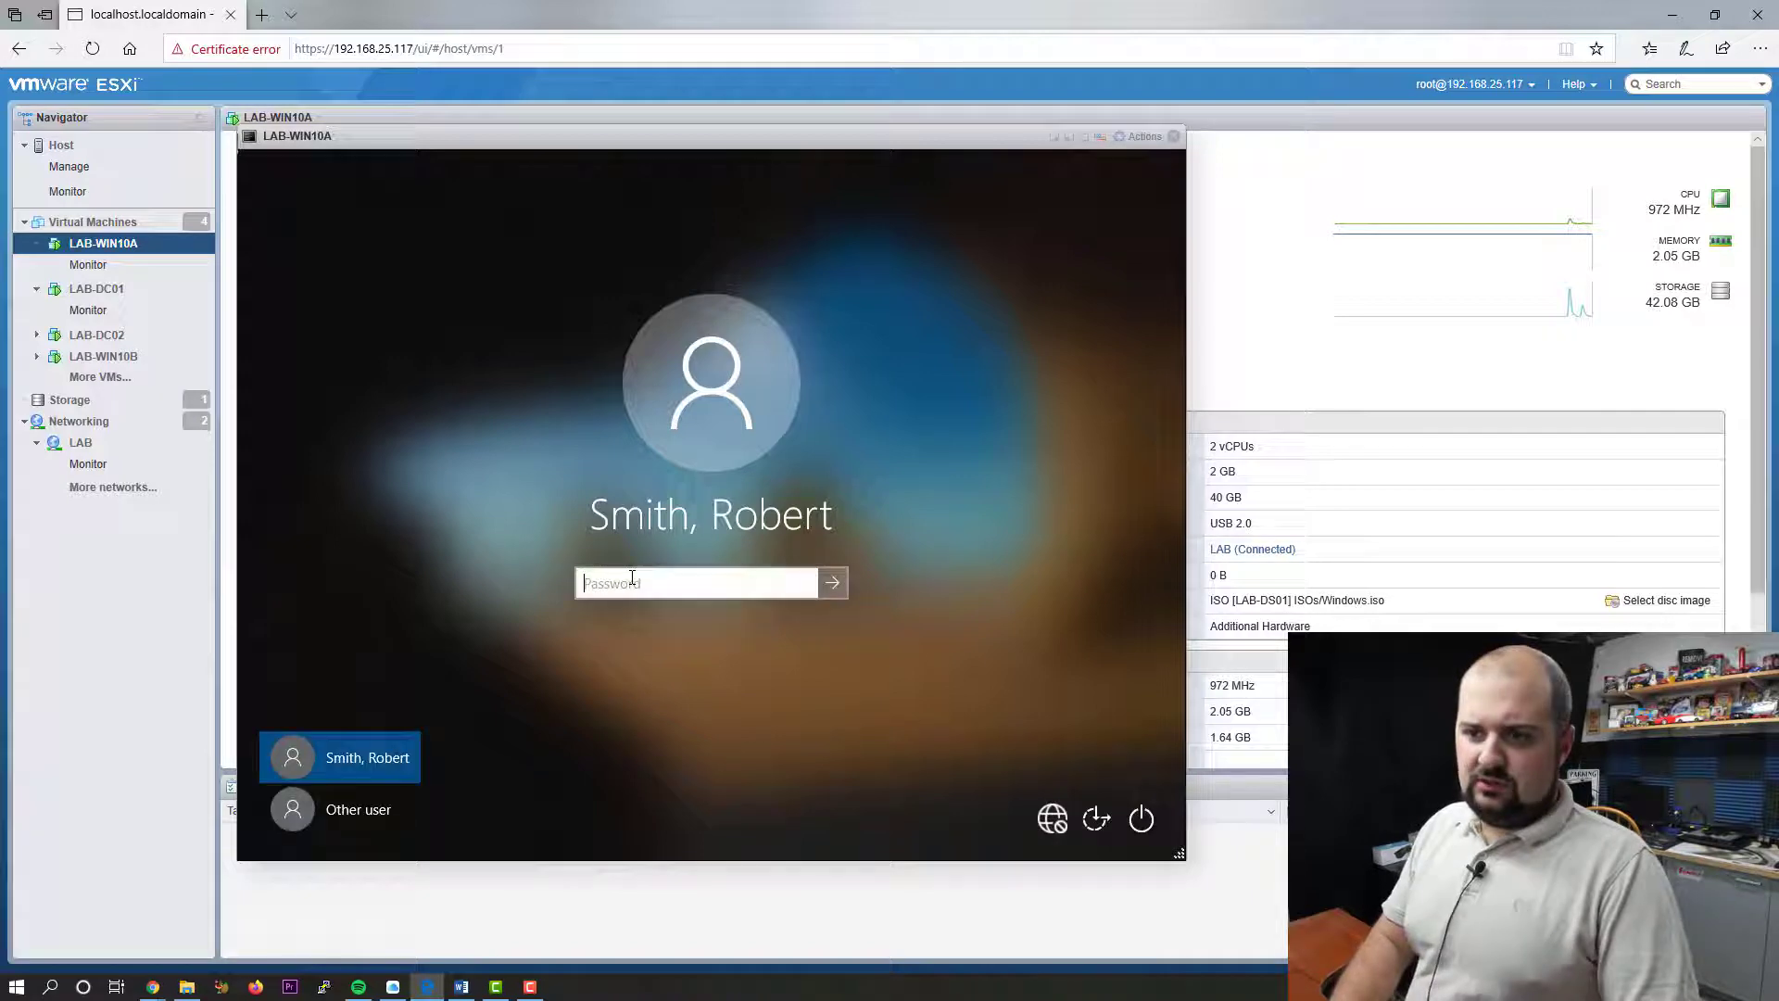
pyautogui.write('********')
pyautogui.press('Return')
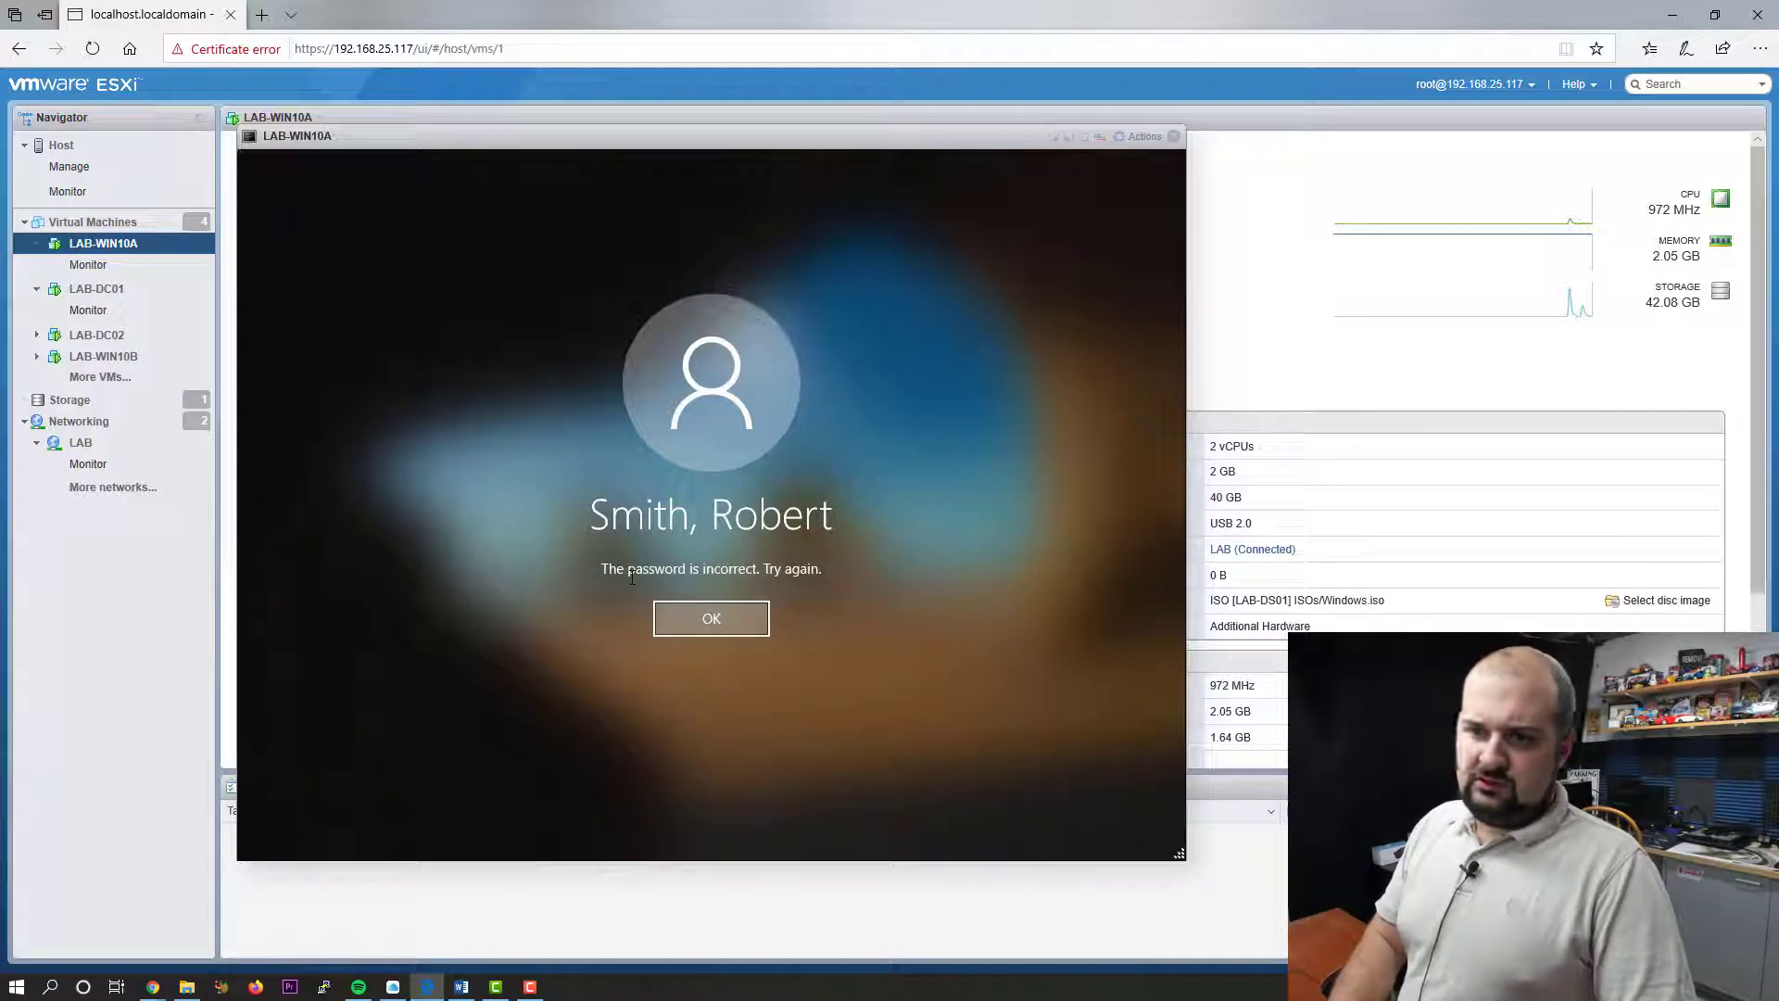
pyautogui.press('Return')
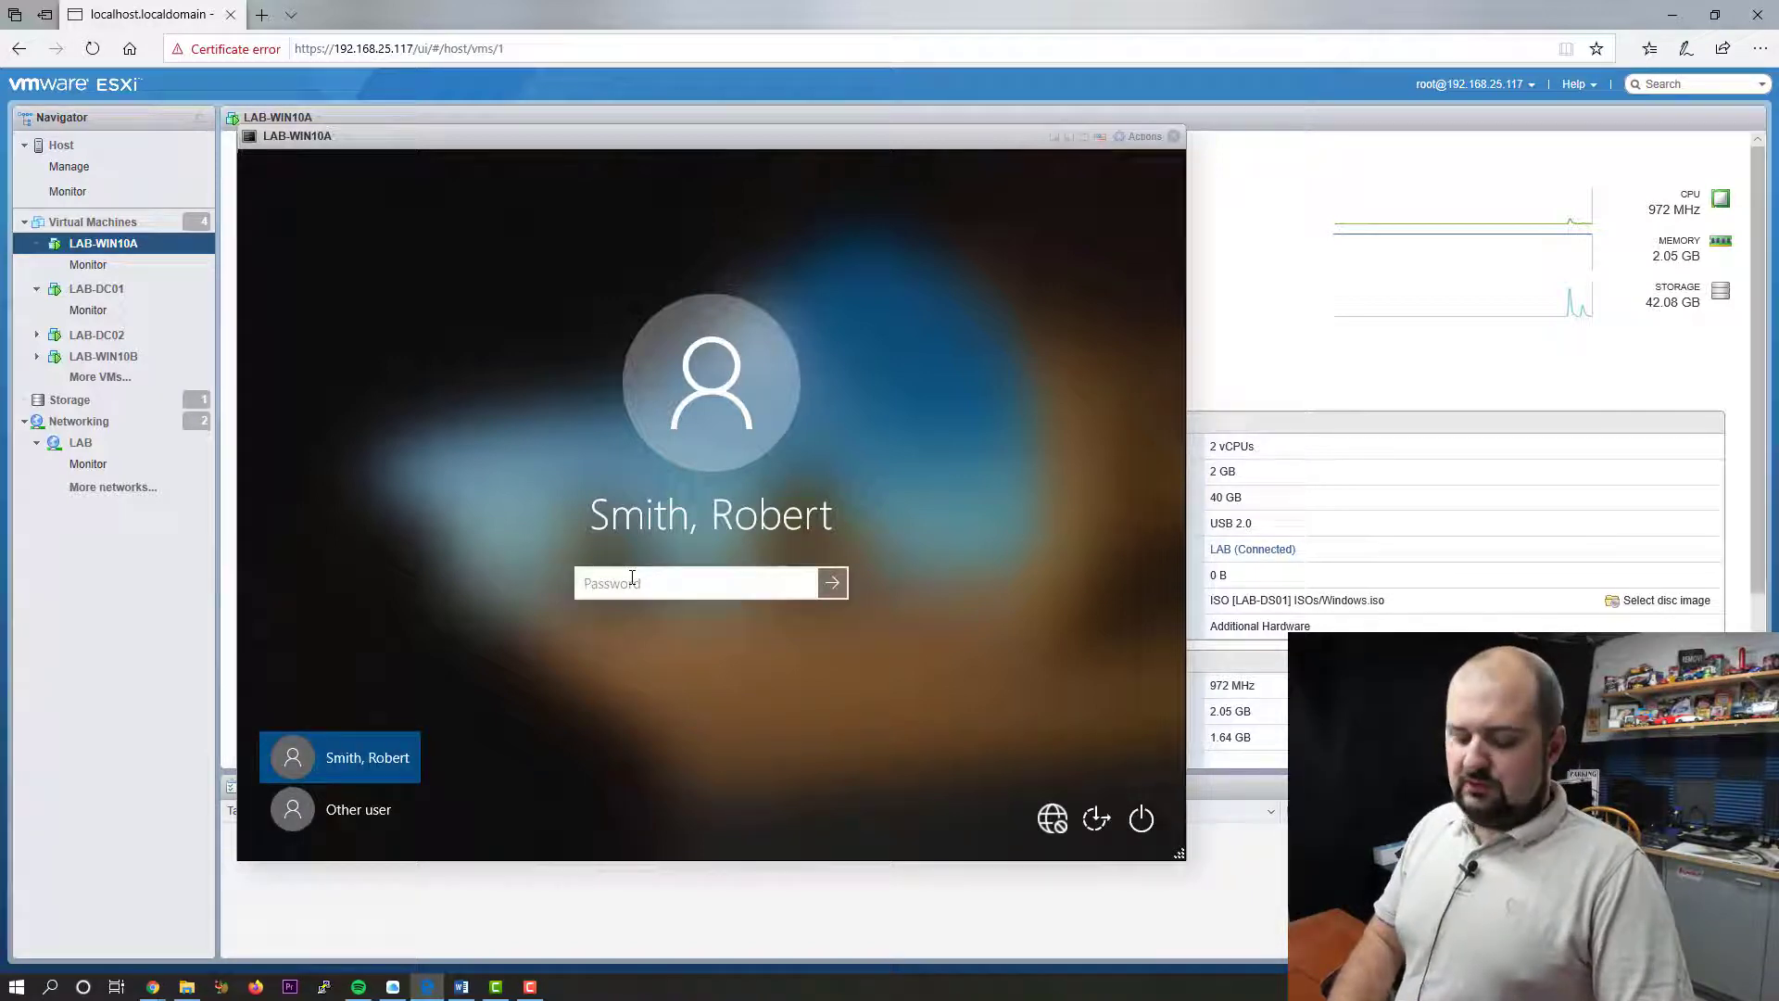
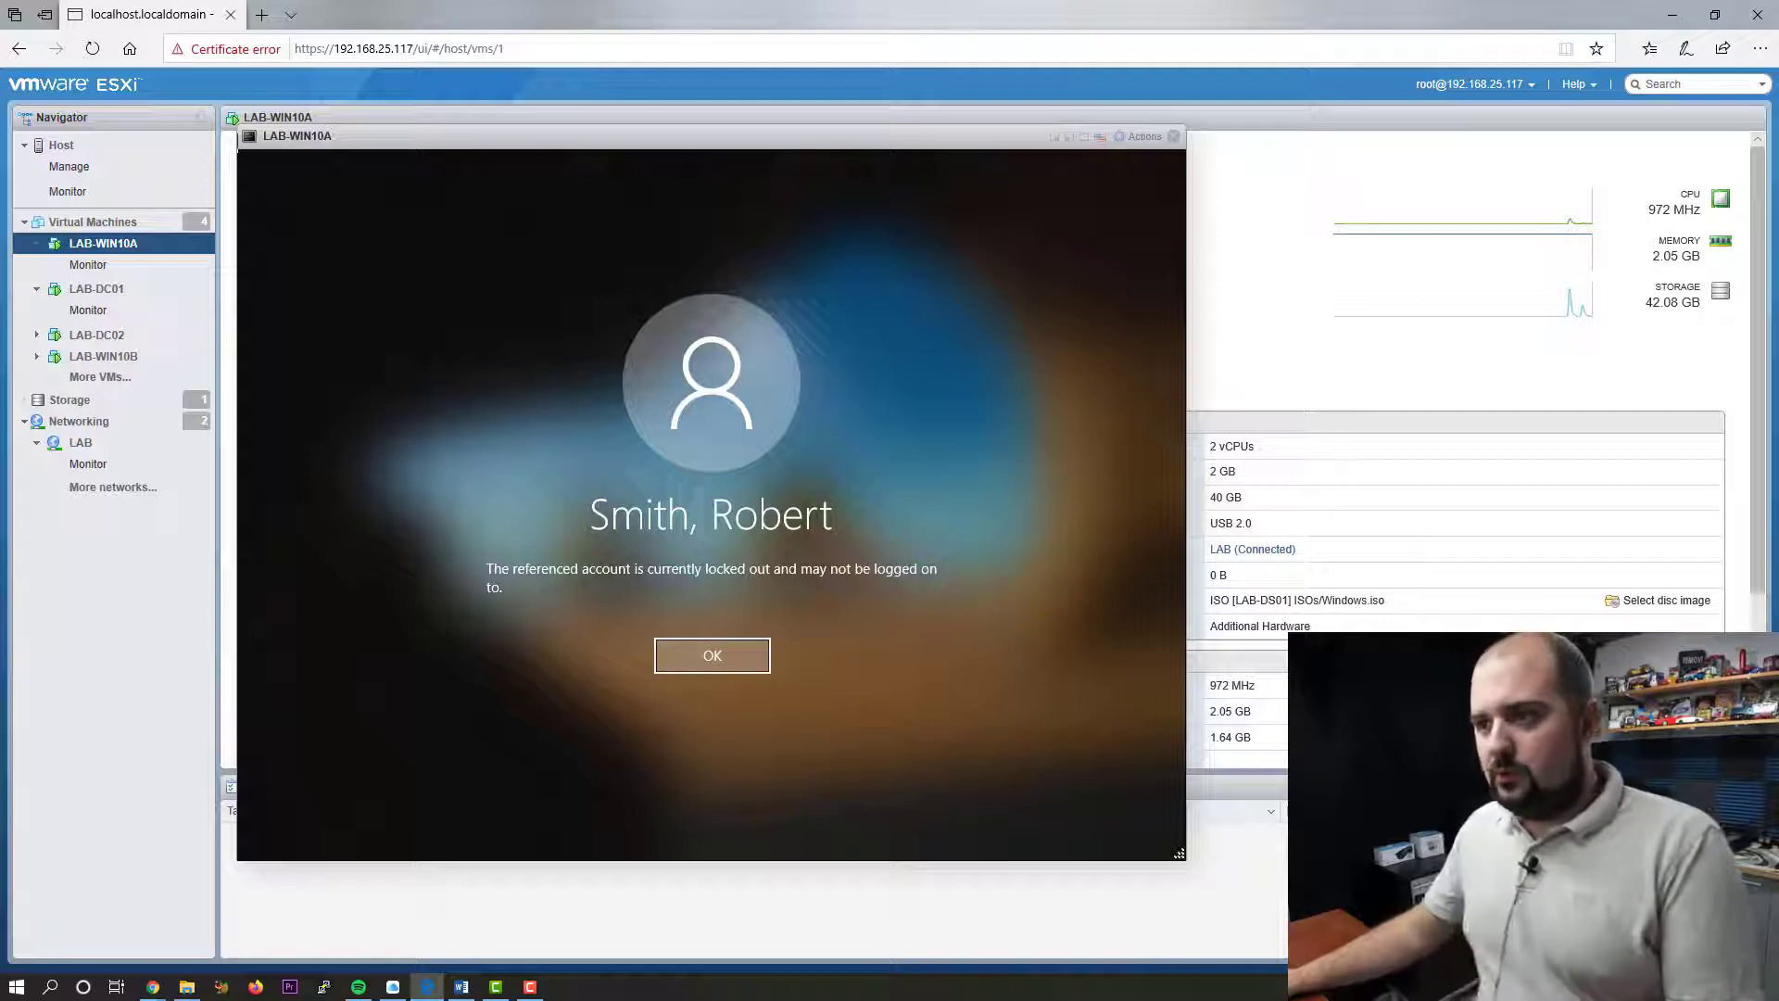
# - Close the LAB-WIN10A console and select LAB-DC01 to bring up its console options
pyautogui.click(1173, 137)
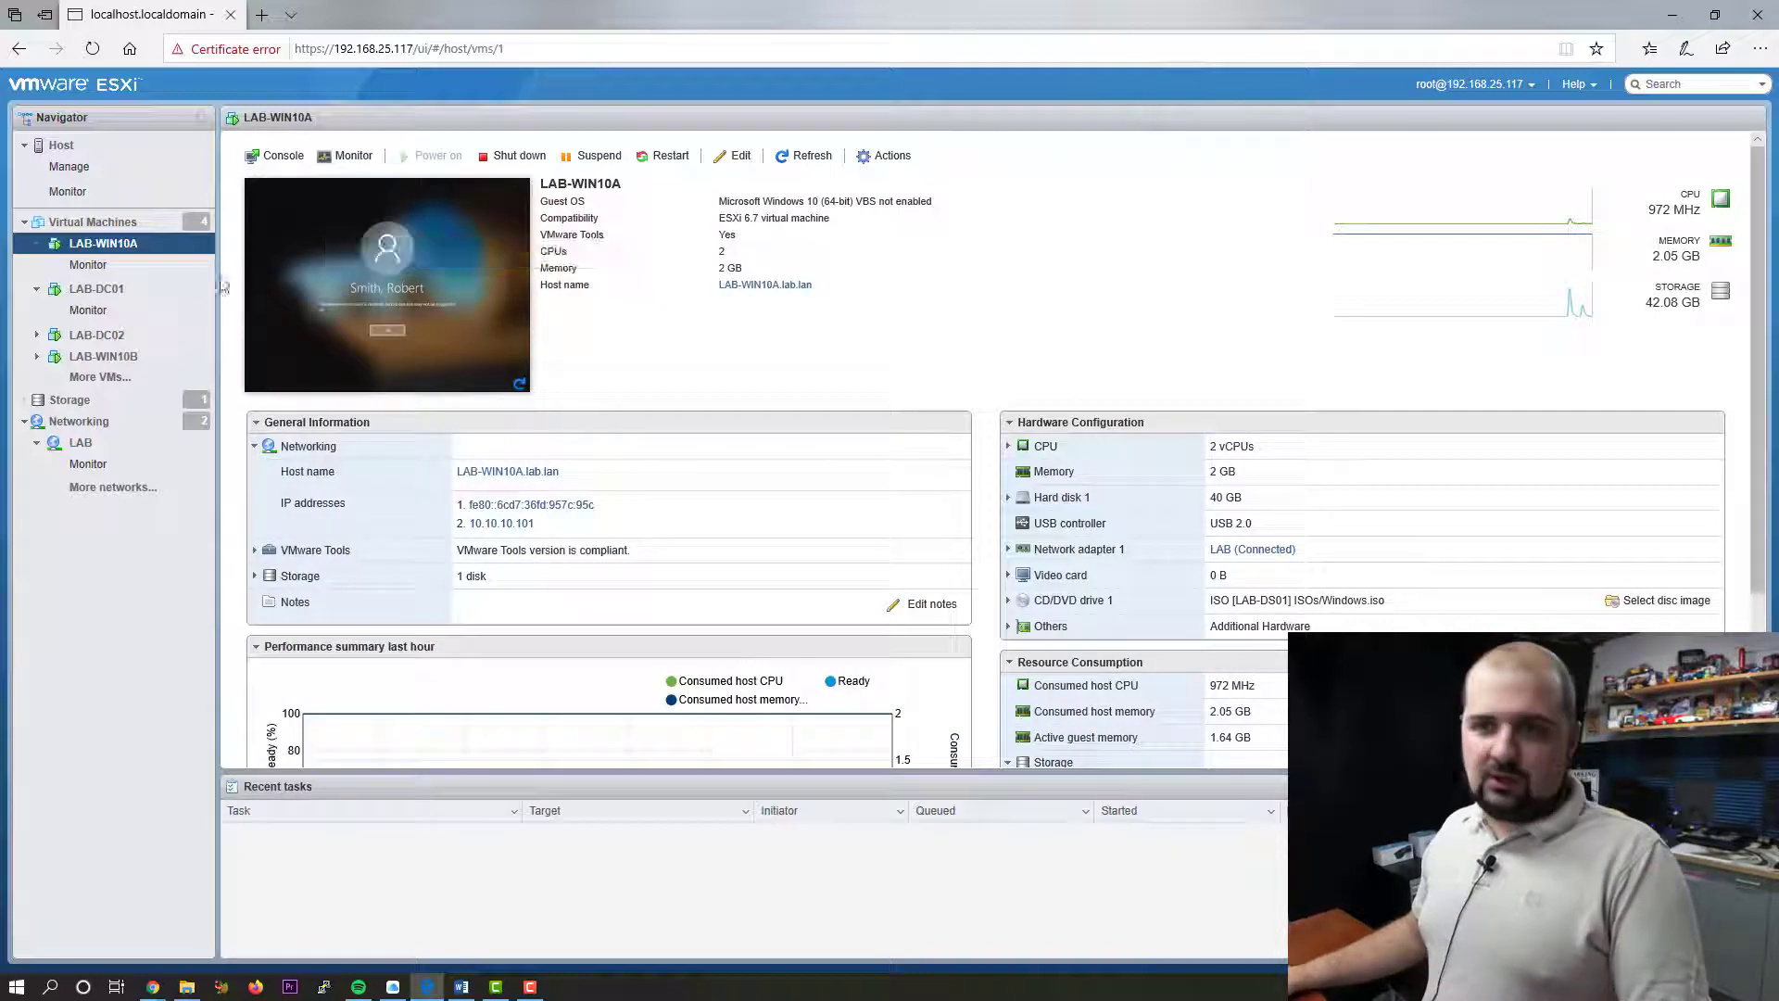
pyautogui.click(150, 295)
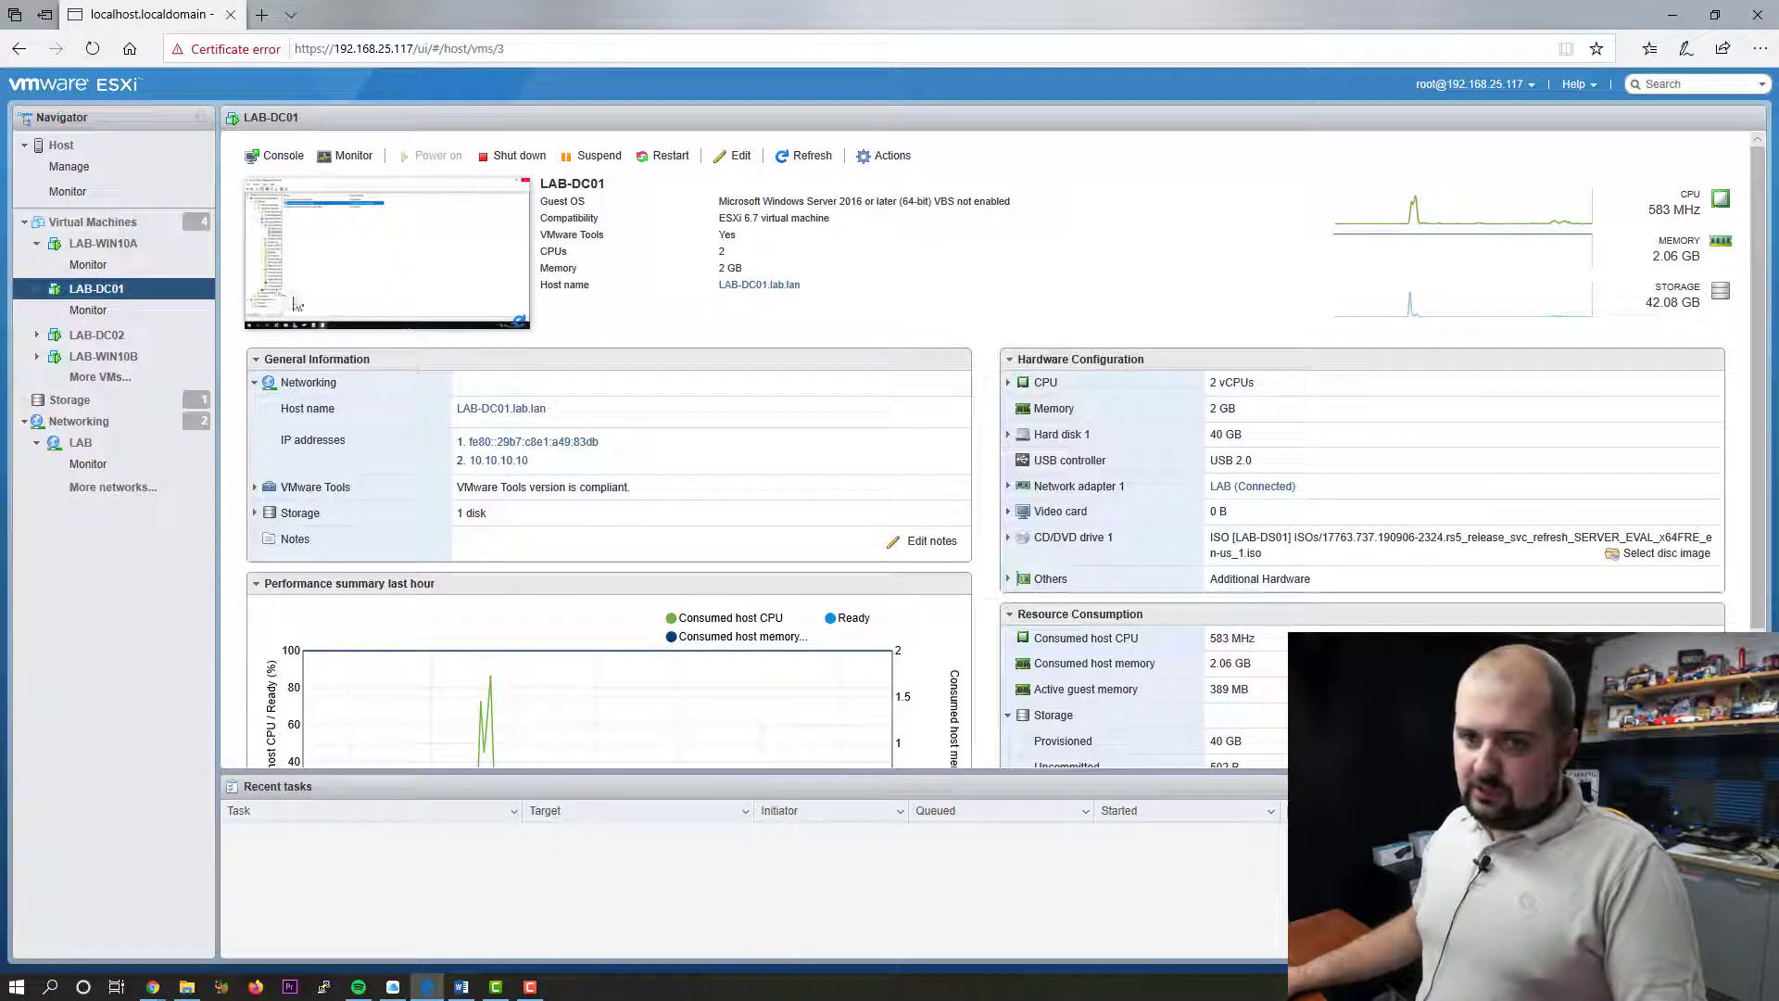
pyautogui.click(304, 163)
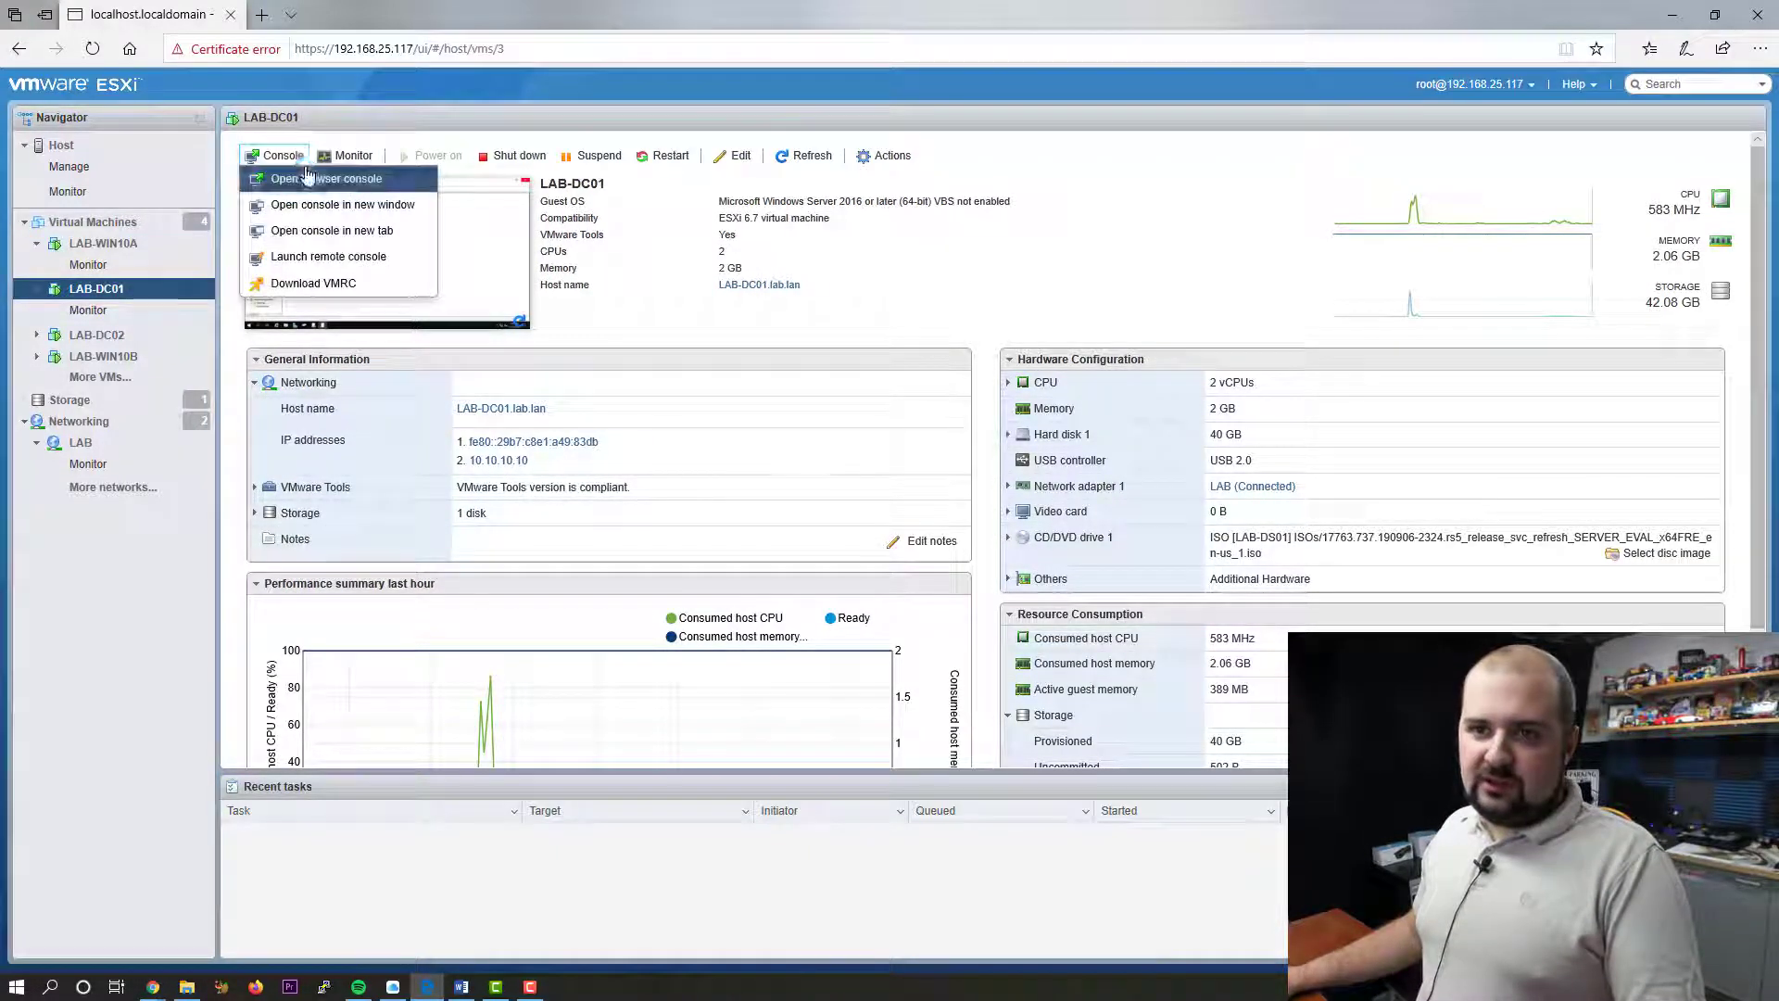
# - Open LAB-DC01's browser console and minimize both Group Policy windows
pyautogui.click(315, 175)
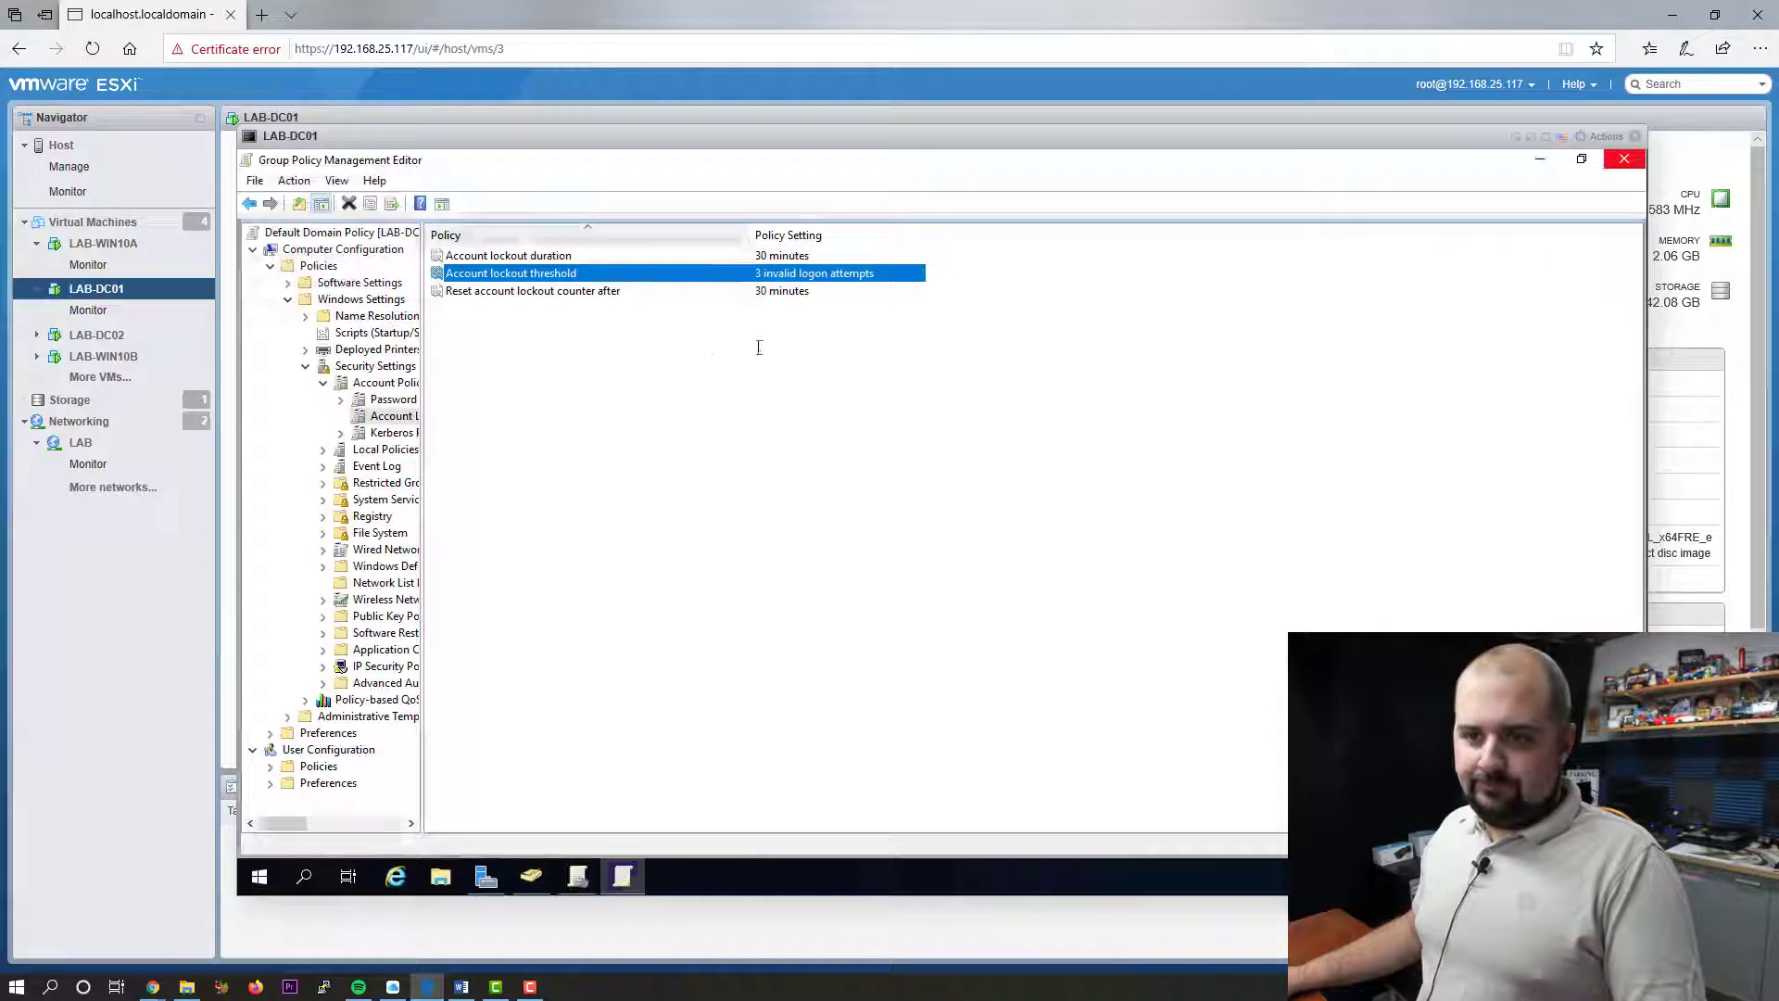
pyautogui.click(1539, 160)
pyautogui.click(1540, 159)
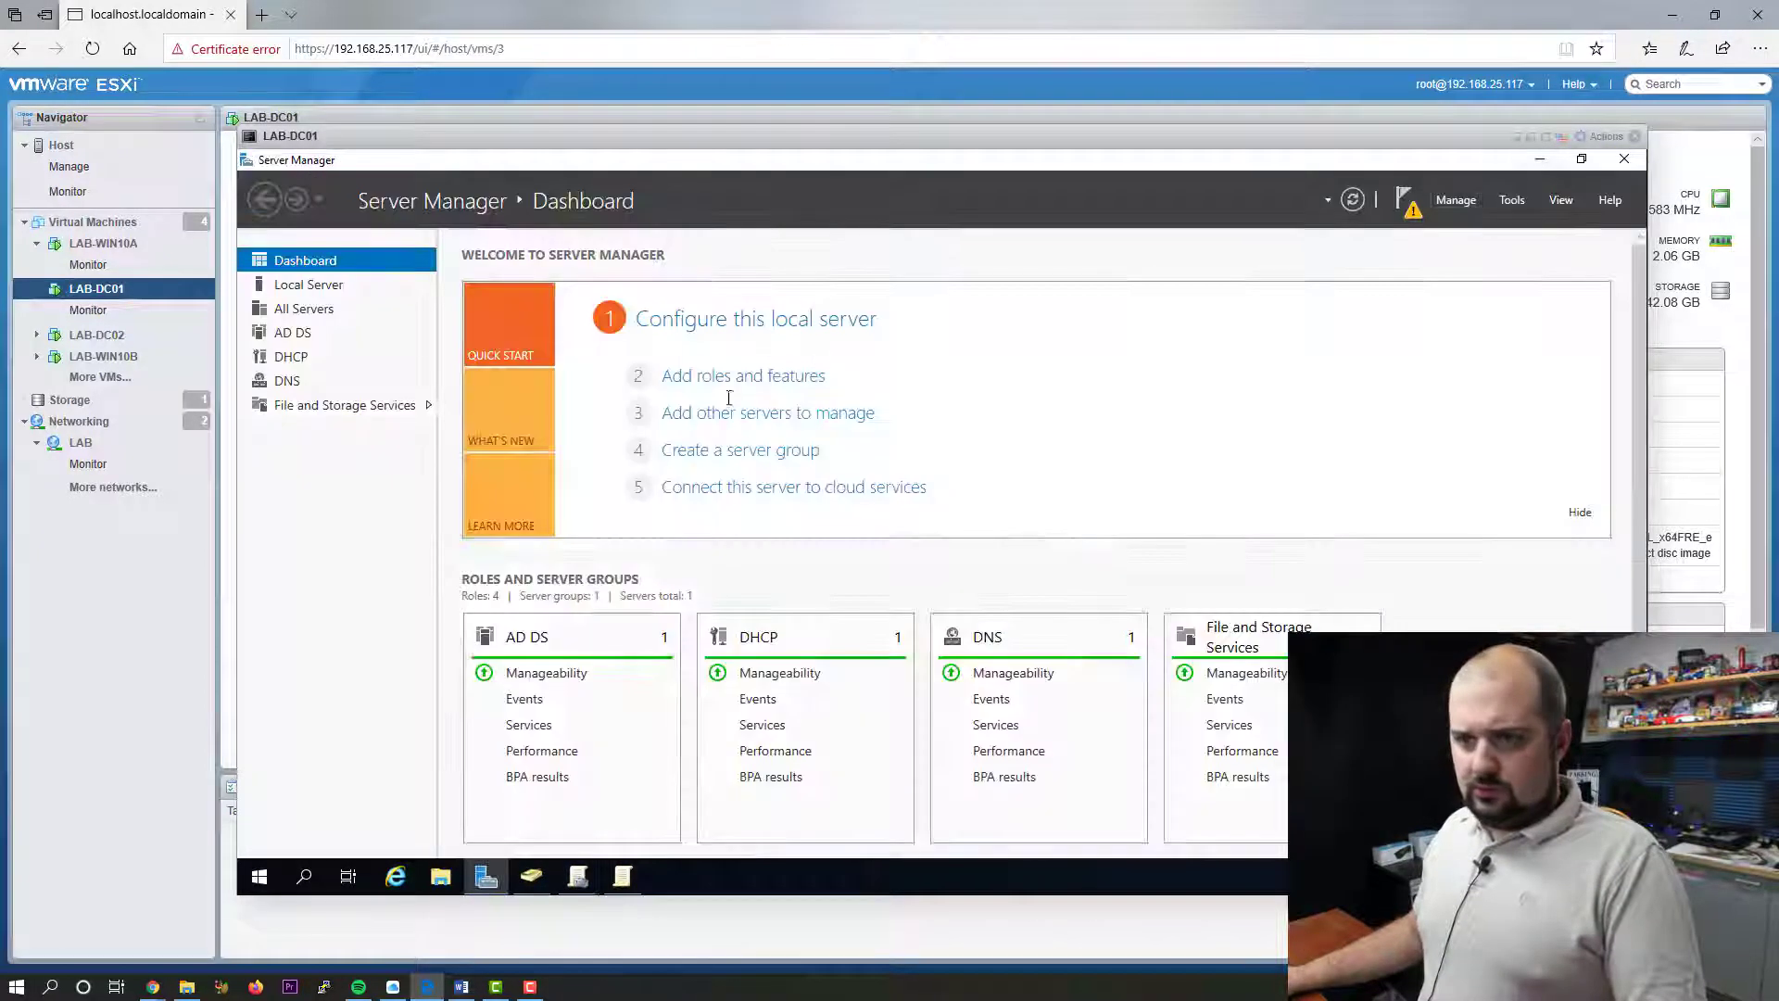
# - Launch Active Directory Users and Computers and refresh the Lab_Users list
pyautogui.click(1511, 200)
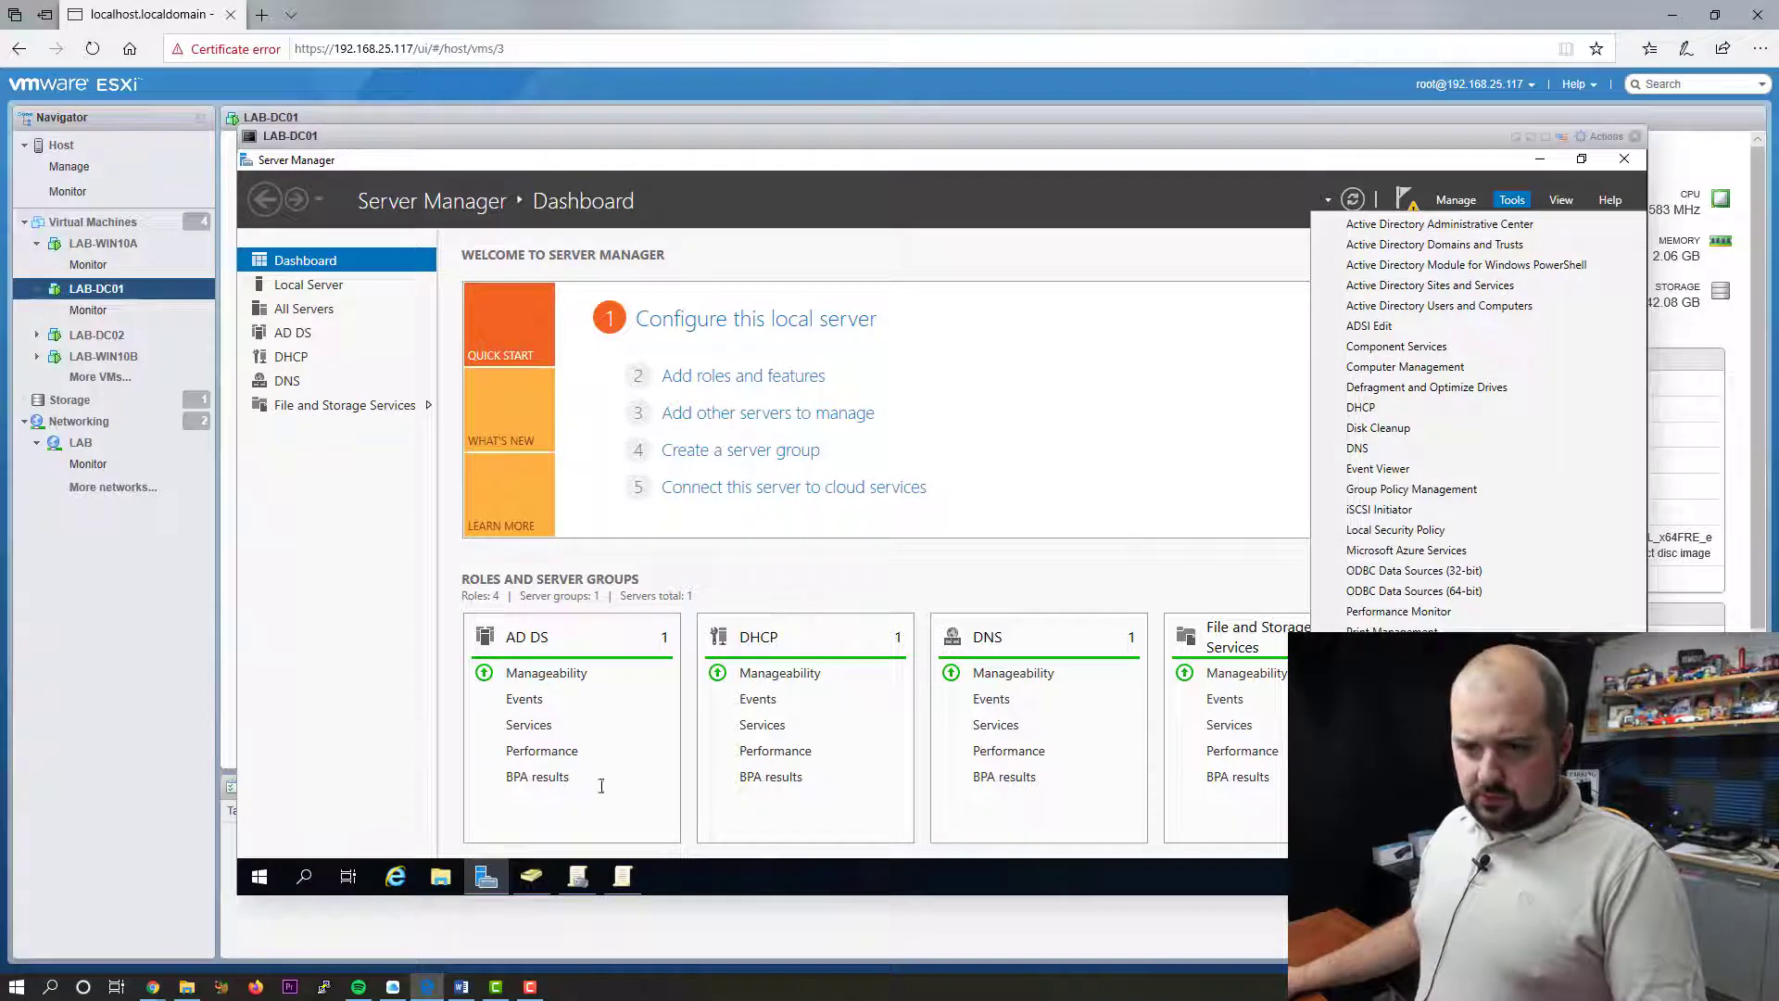
pyautogui.click(531, 876)
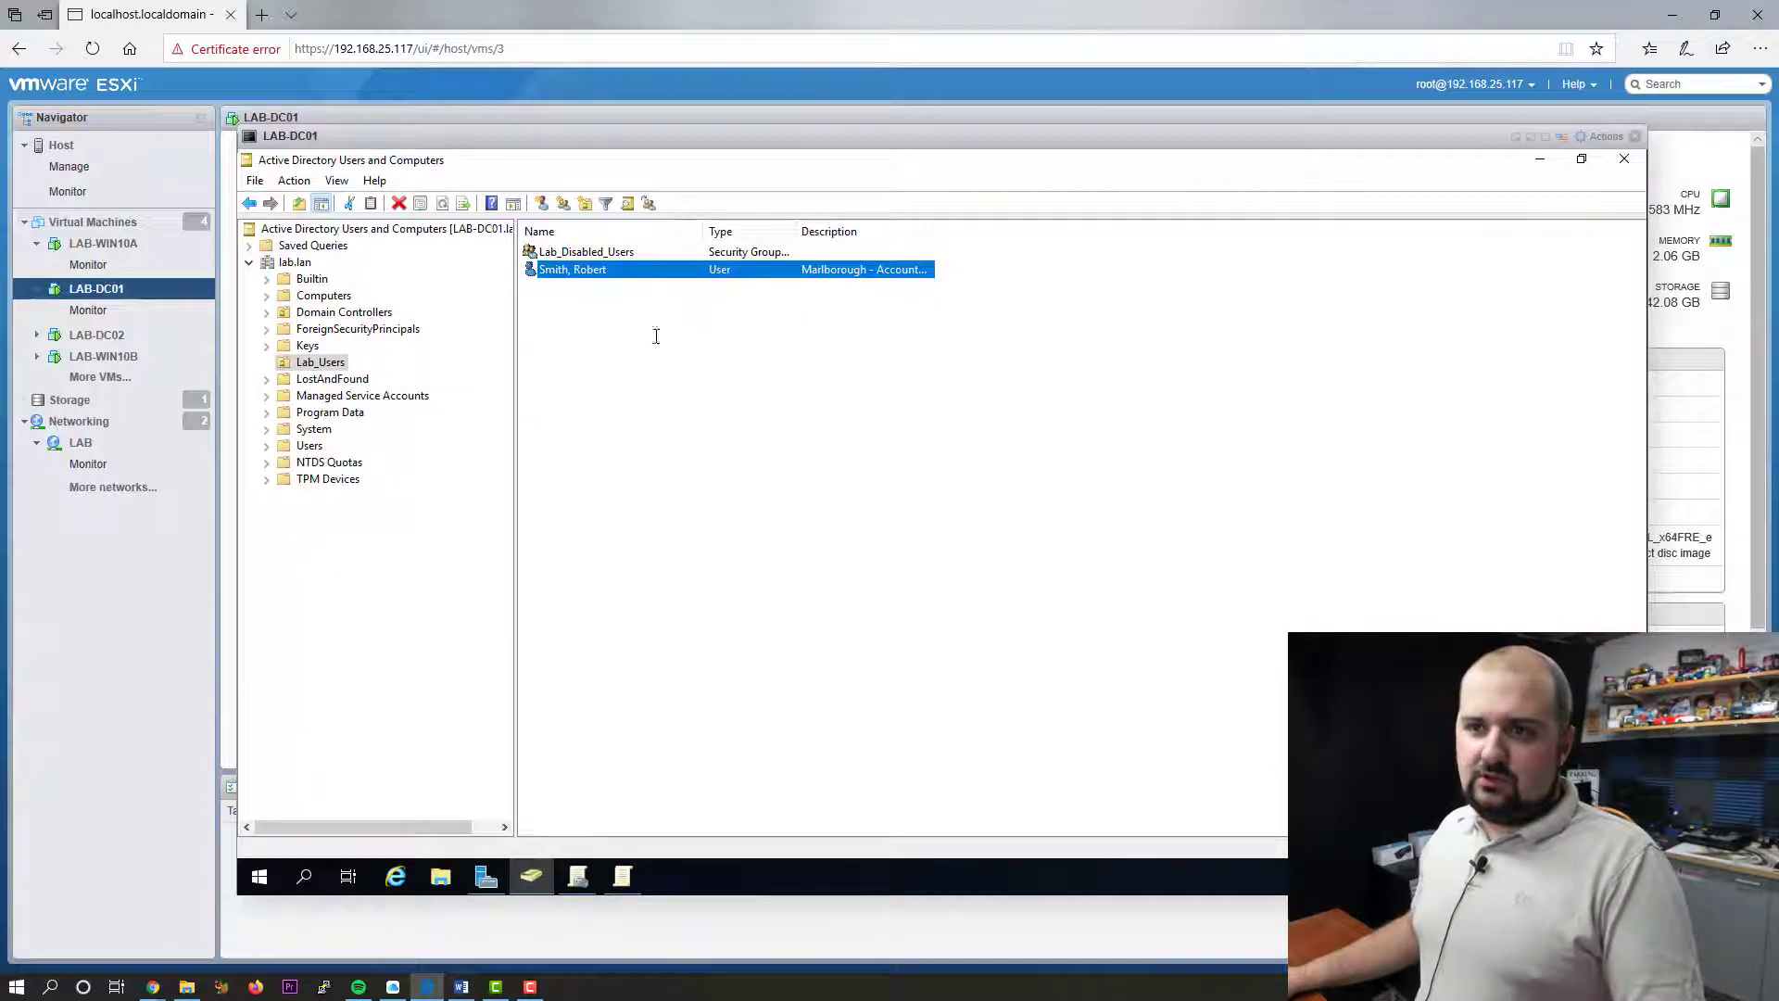
pyautogui.rightClick(648, 322)
pyautogui.click(701, 446)
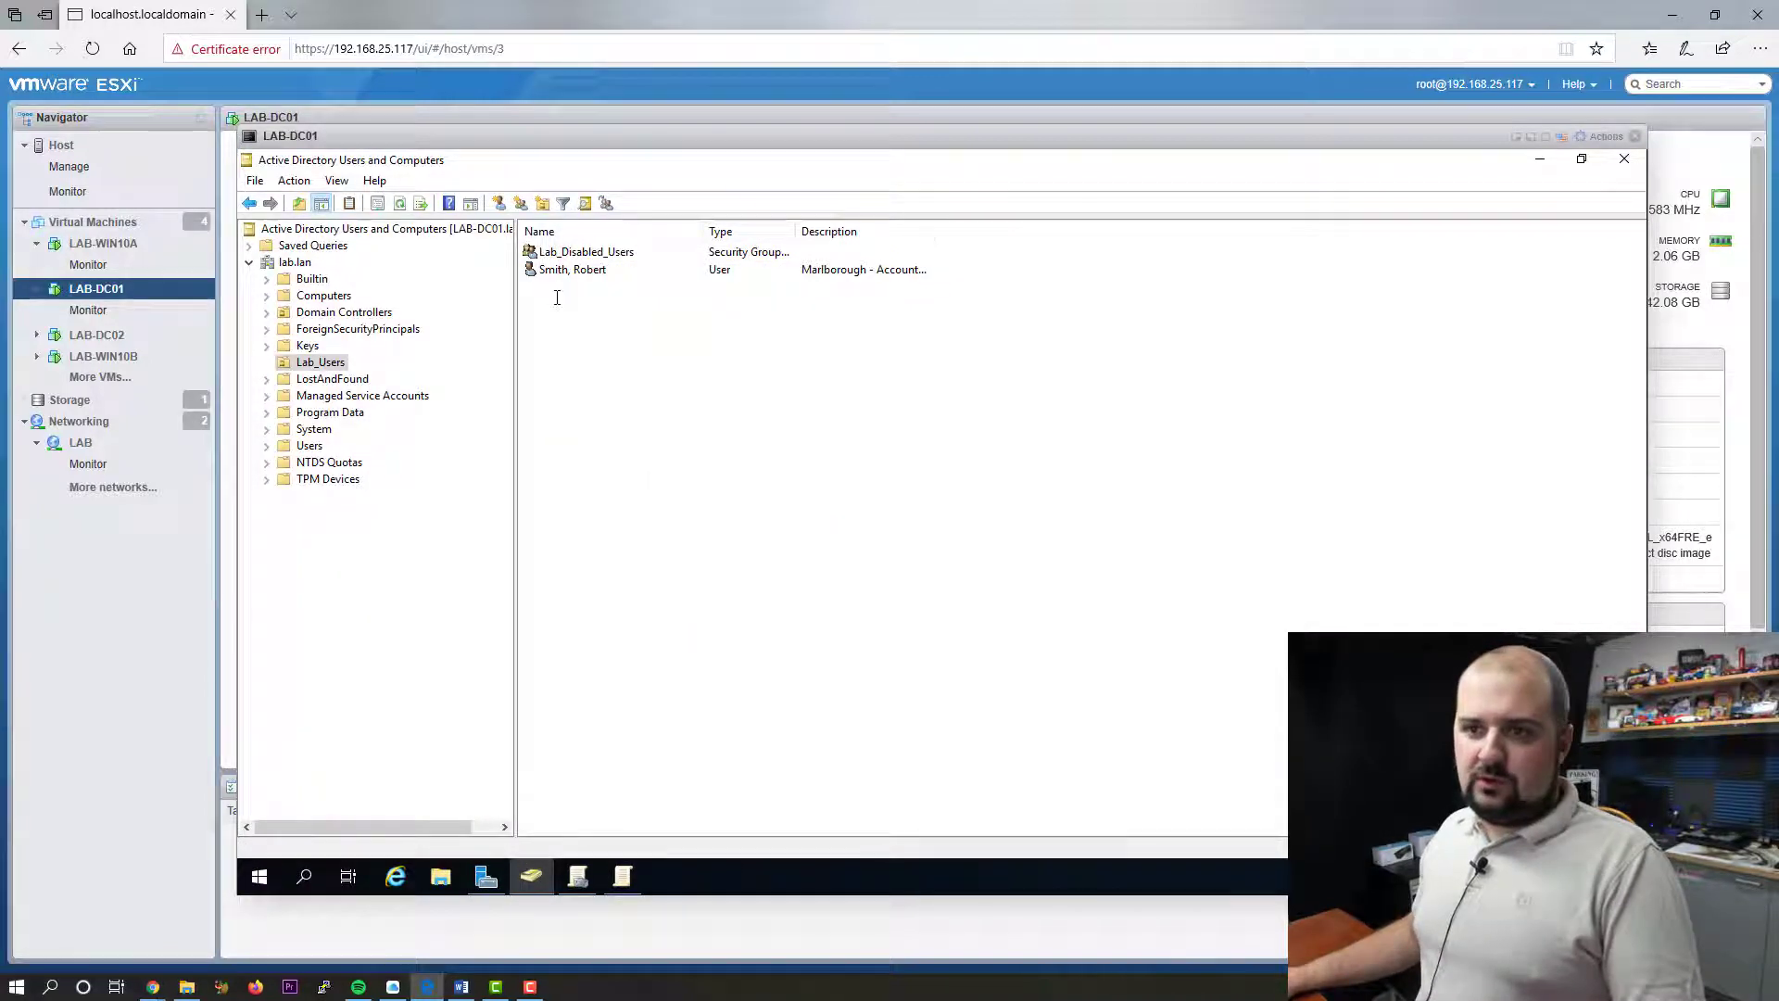
# - Check Unlock account on the lab user's Account tab, apply it, and close Properties
pyautogui.doubleClick(586, 270)
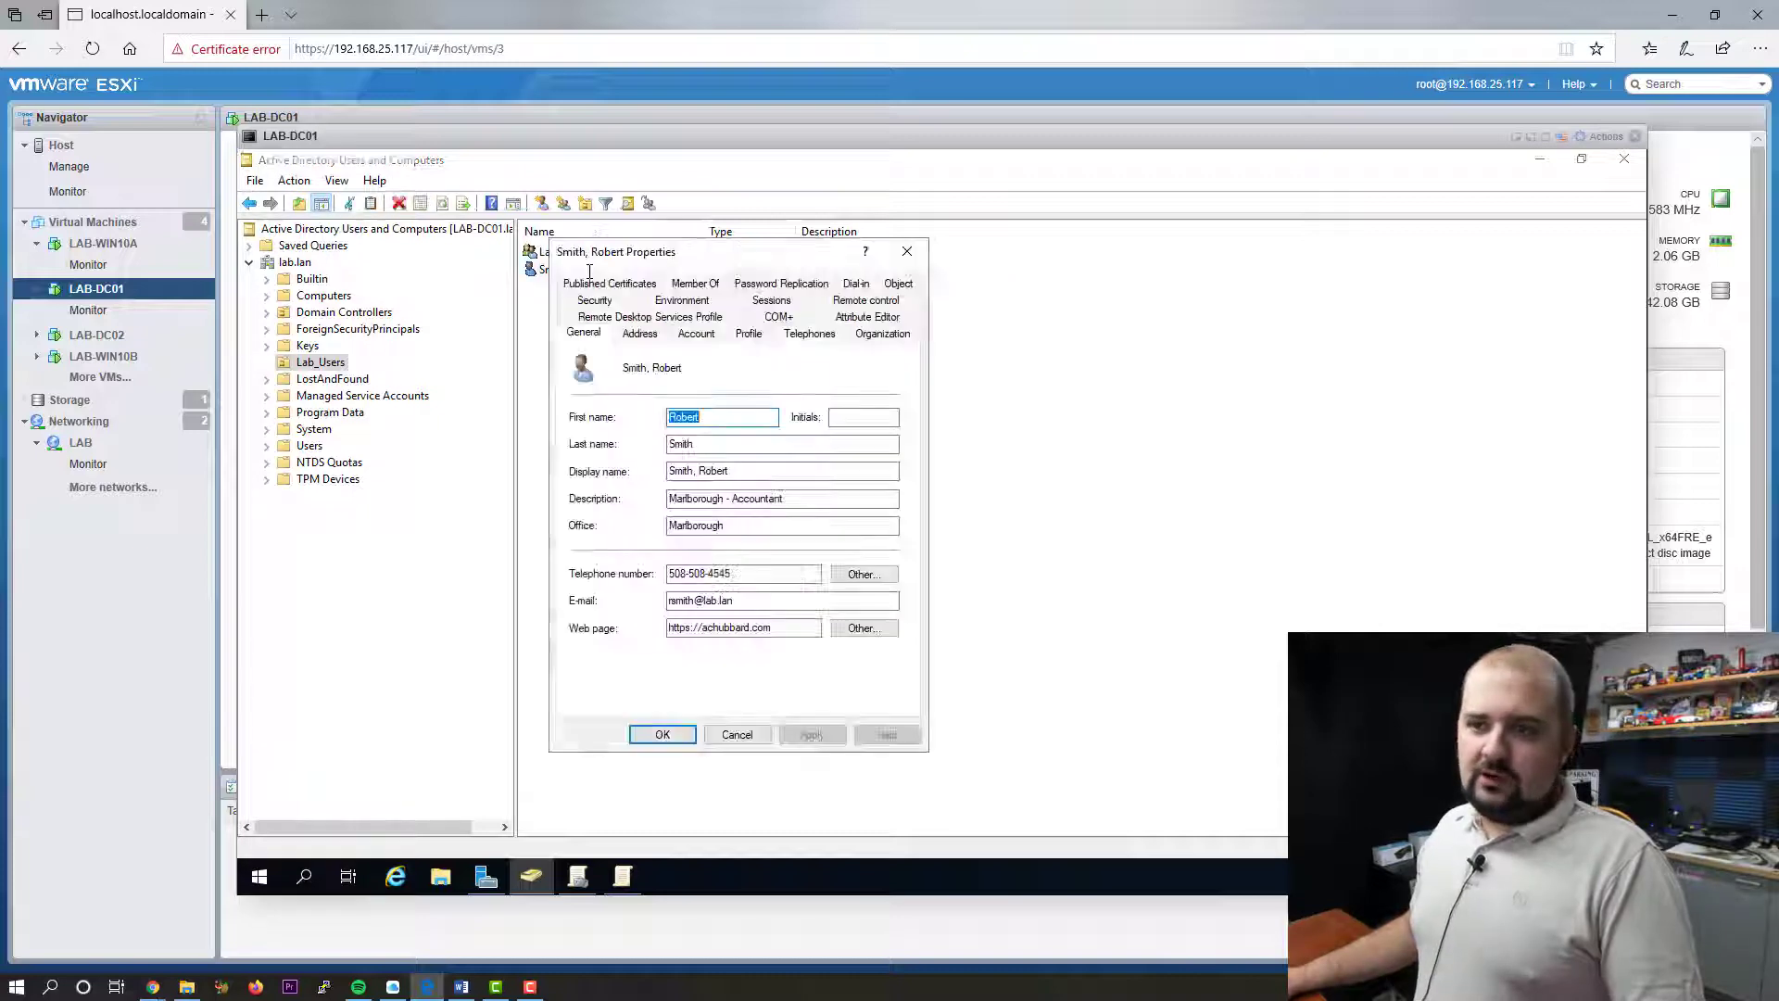
pyautogui.click(695, 333)
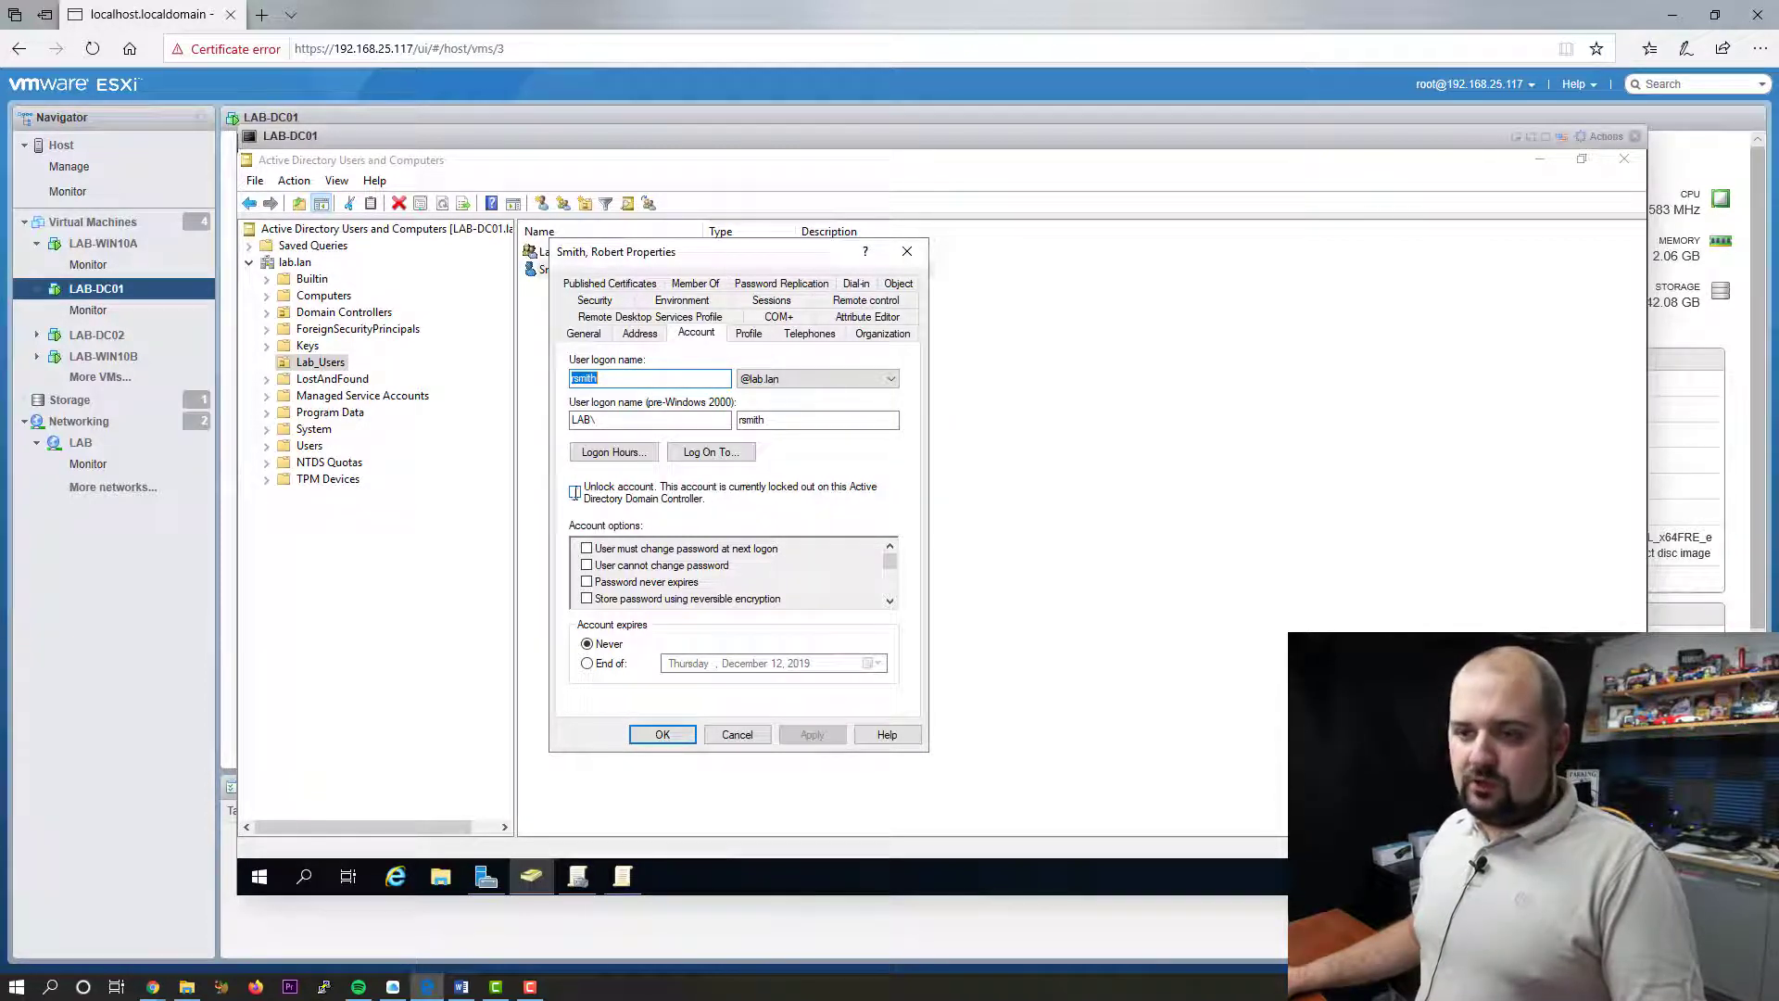
pyautogui.click(574, 491)
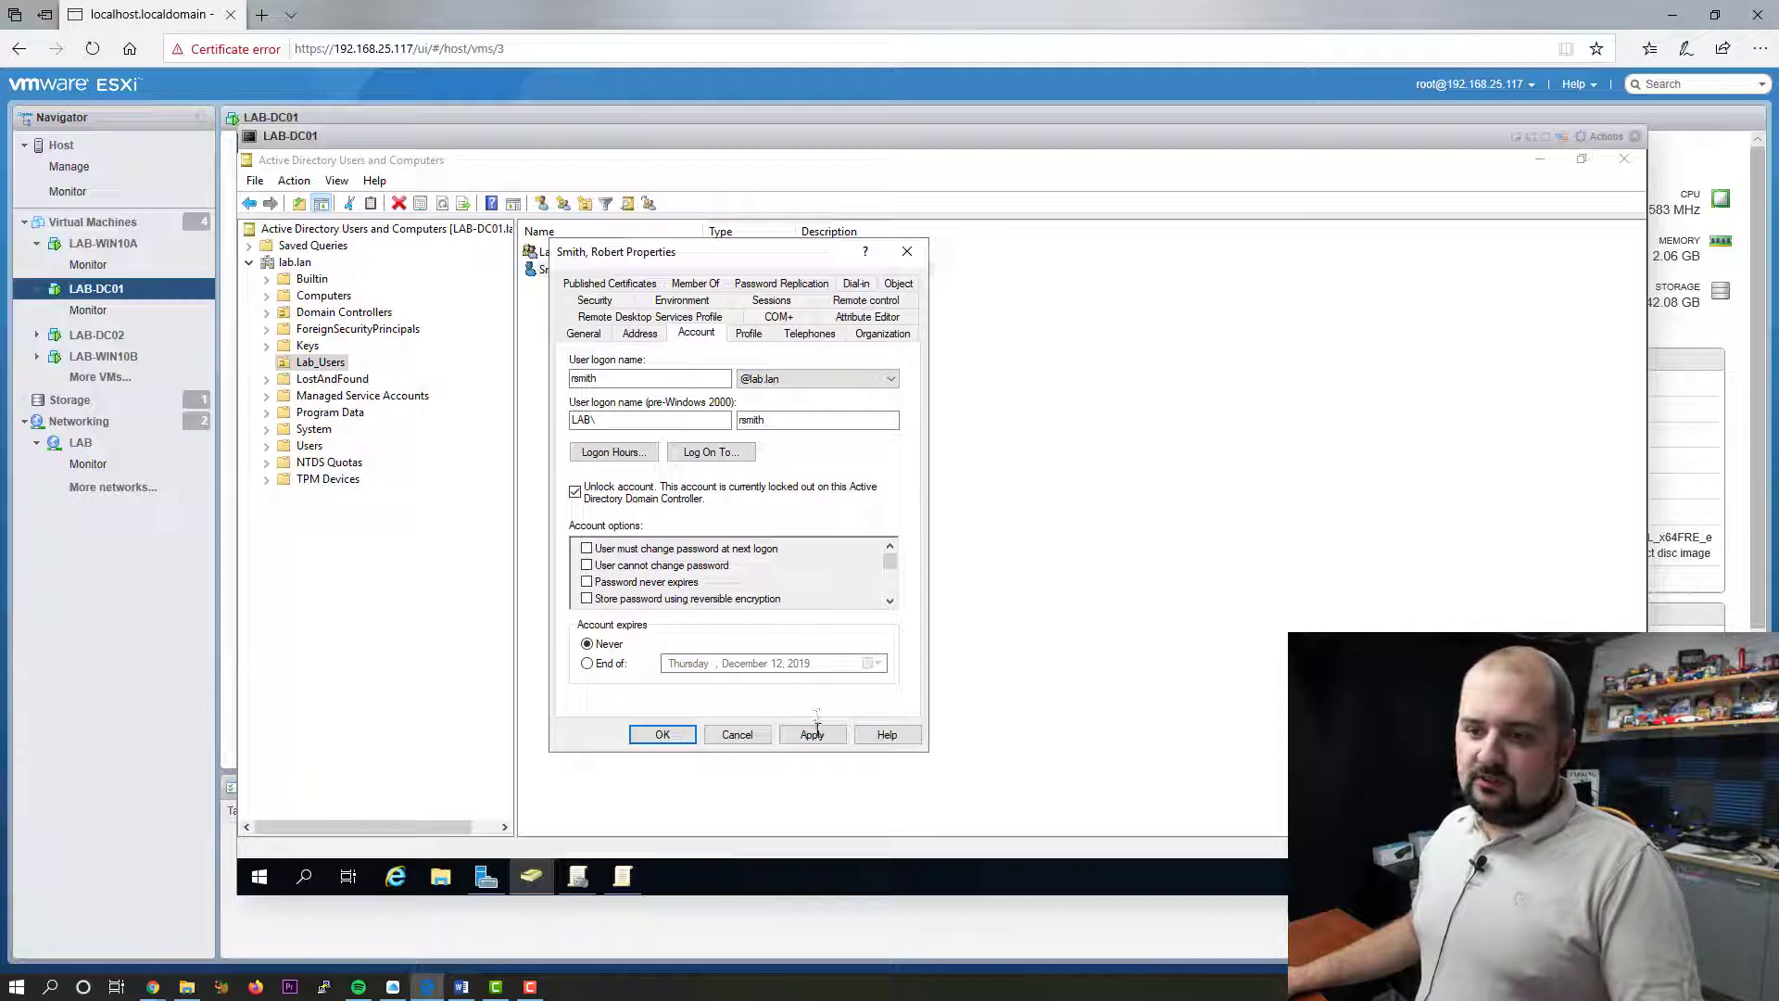
pyautogui.click(813, 734)
pyautogui.click(665, 734)
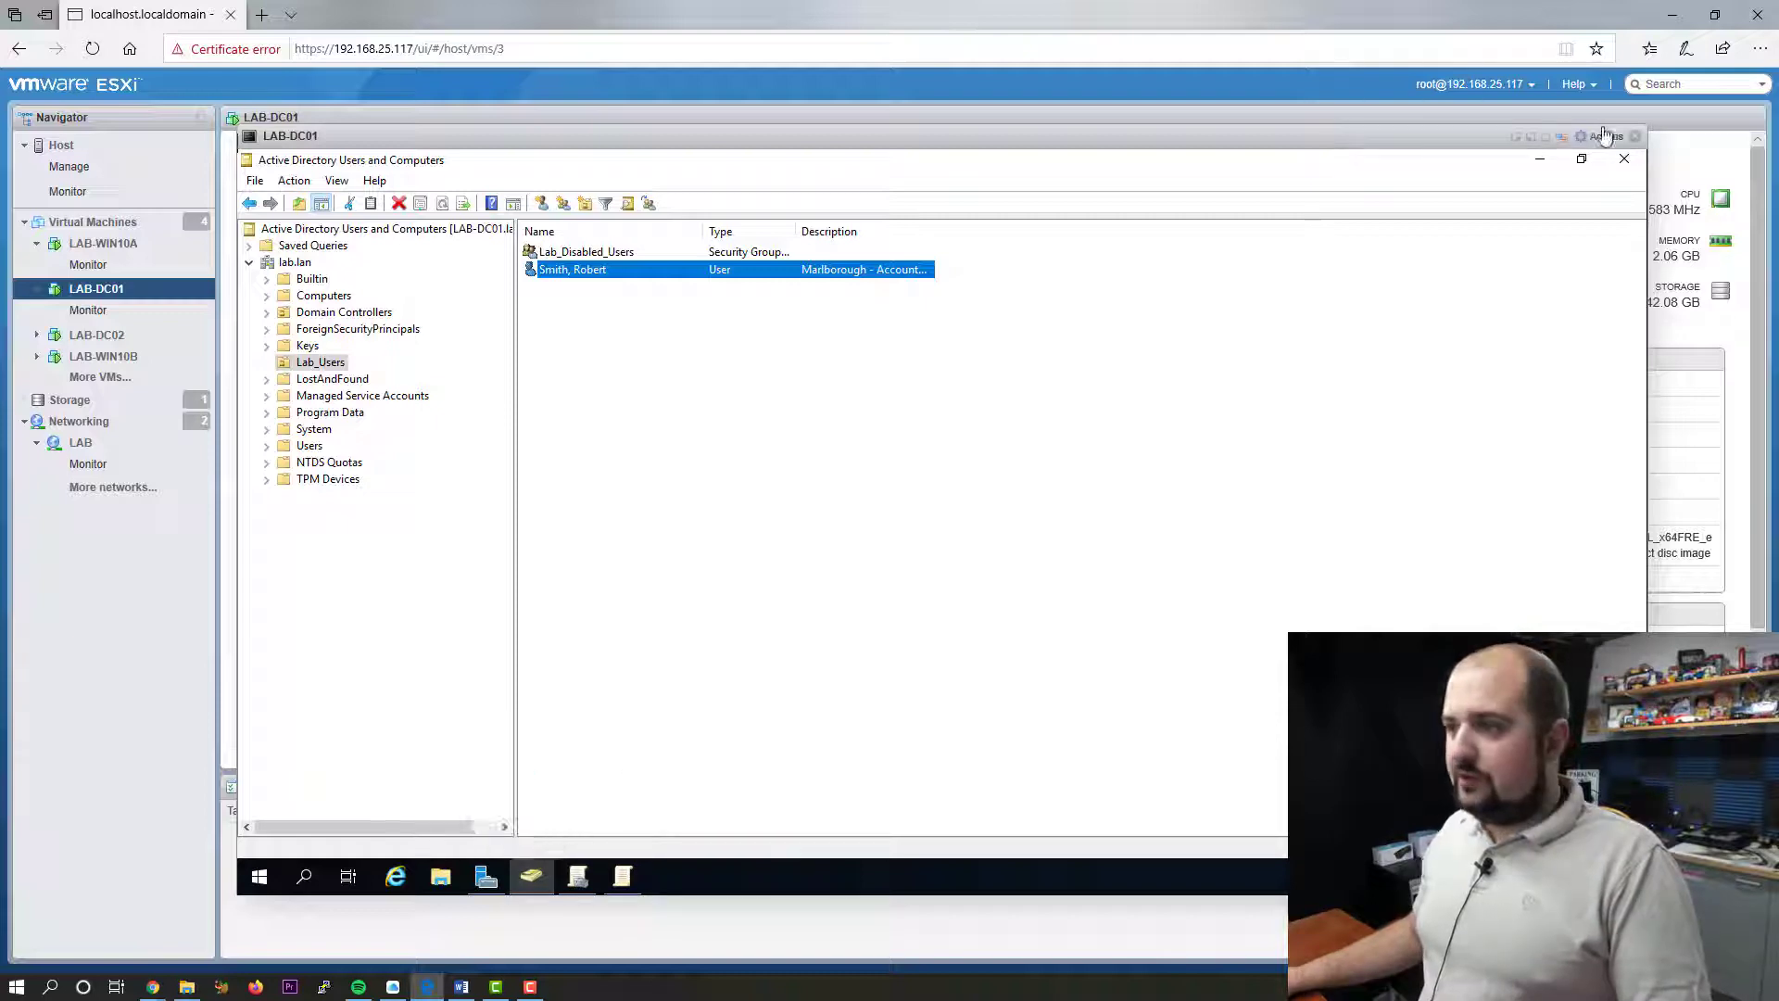
# - Close the DC console and open LAB-WIN10A's browser console
pyautogui.click(1633, 137)
pyautogui.click(103, 244)
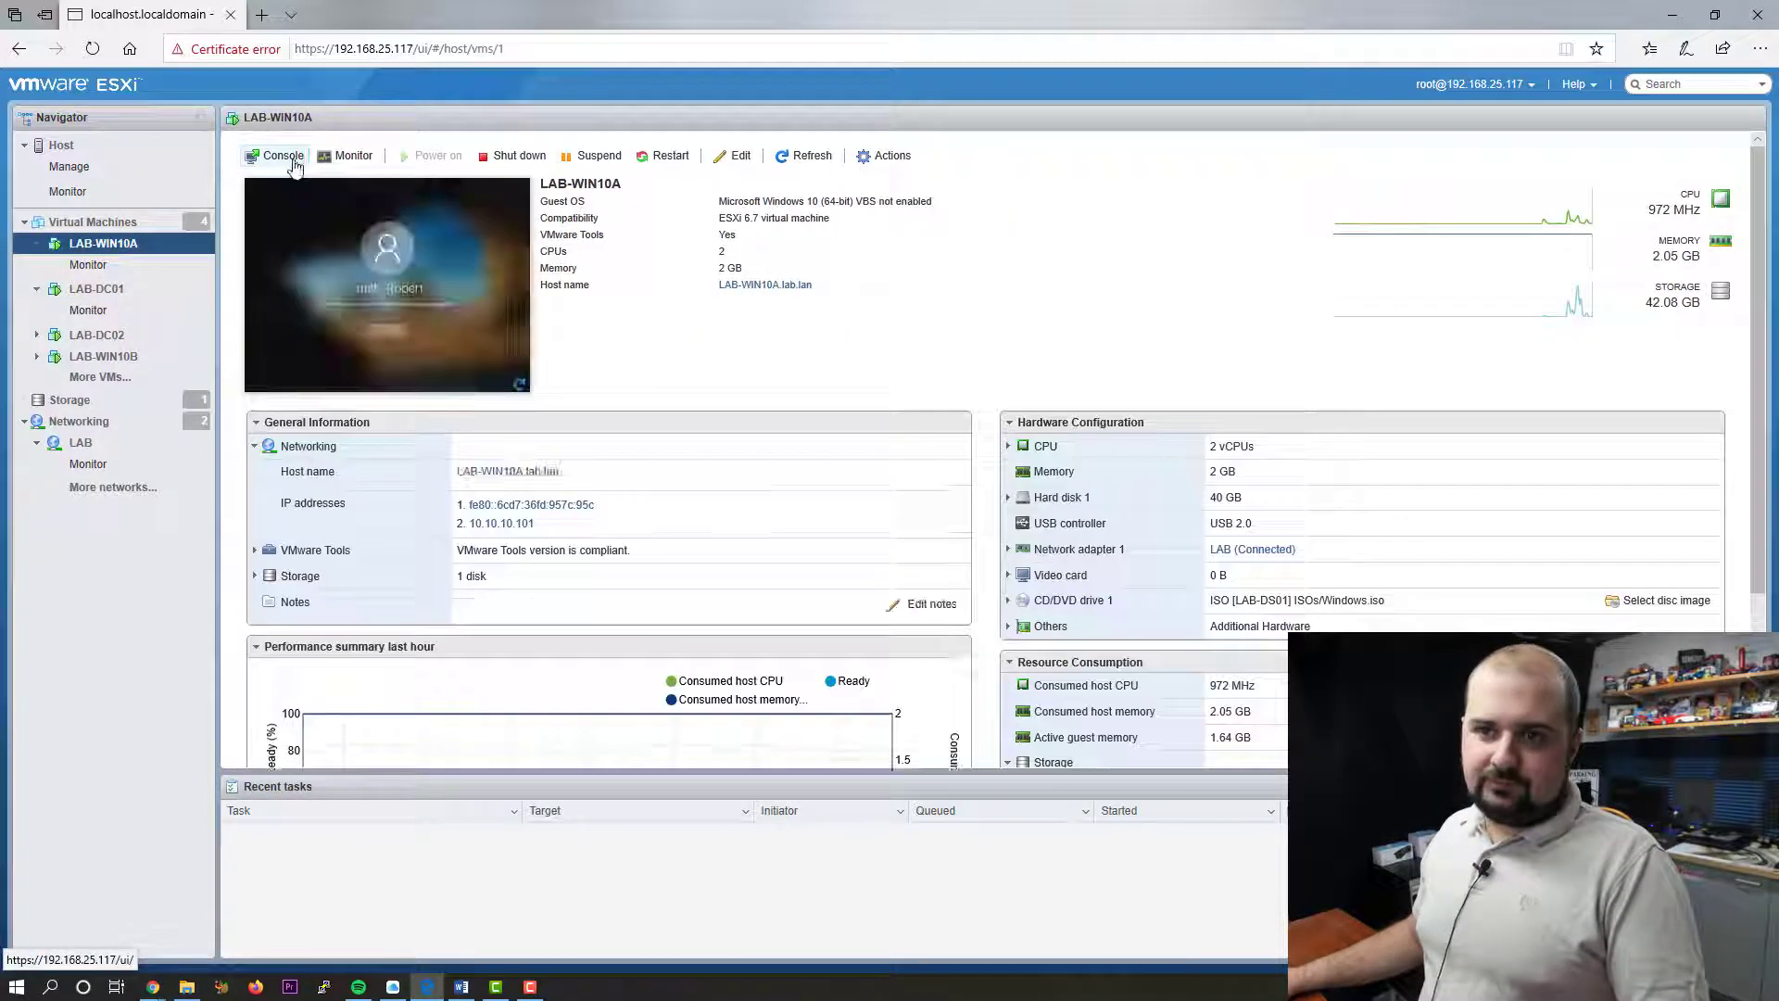
pyautogui.click(295, 157)
pyautogui.click(320, 179)
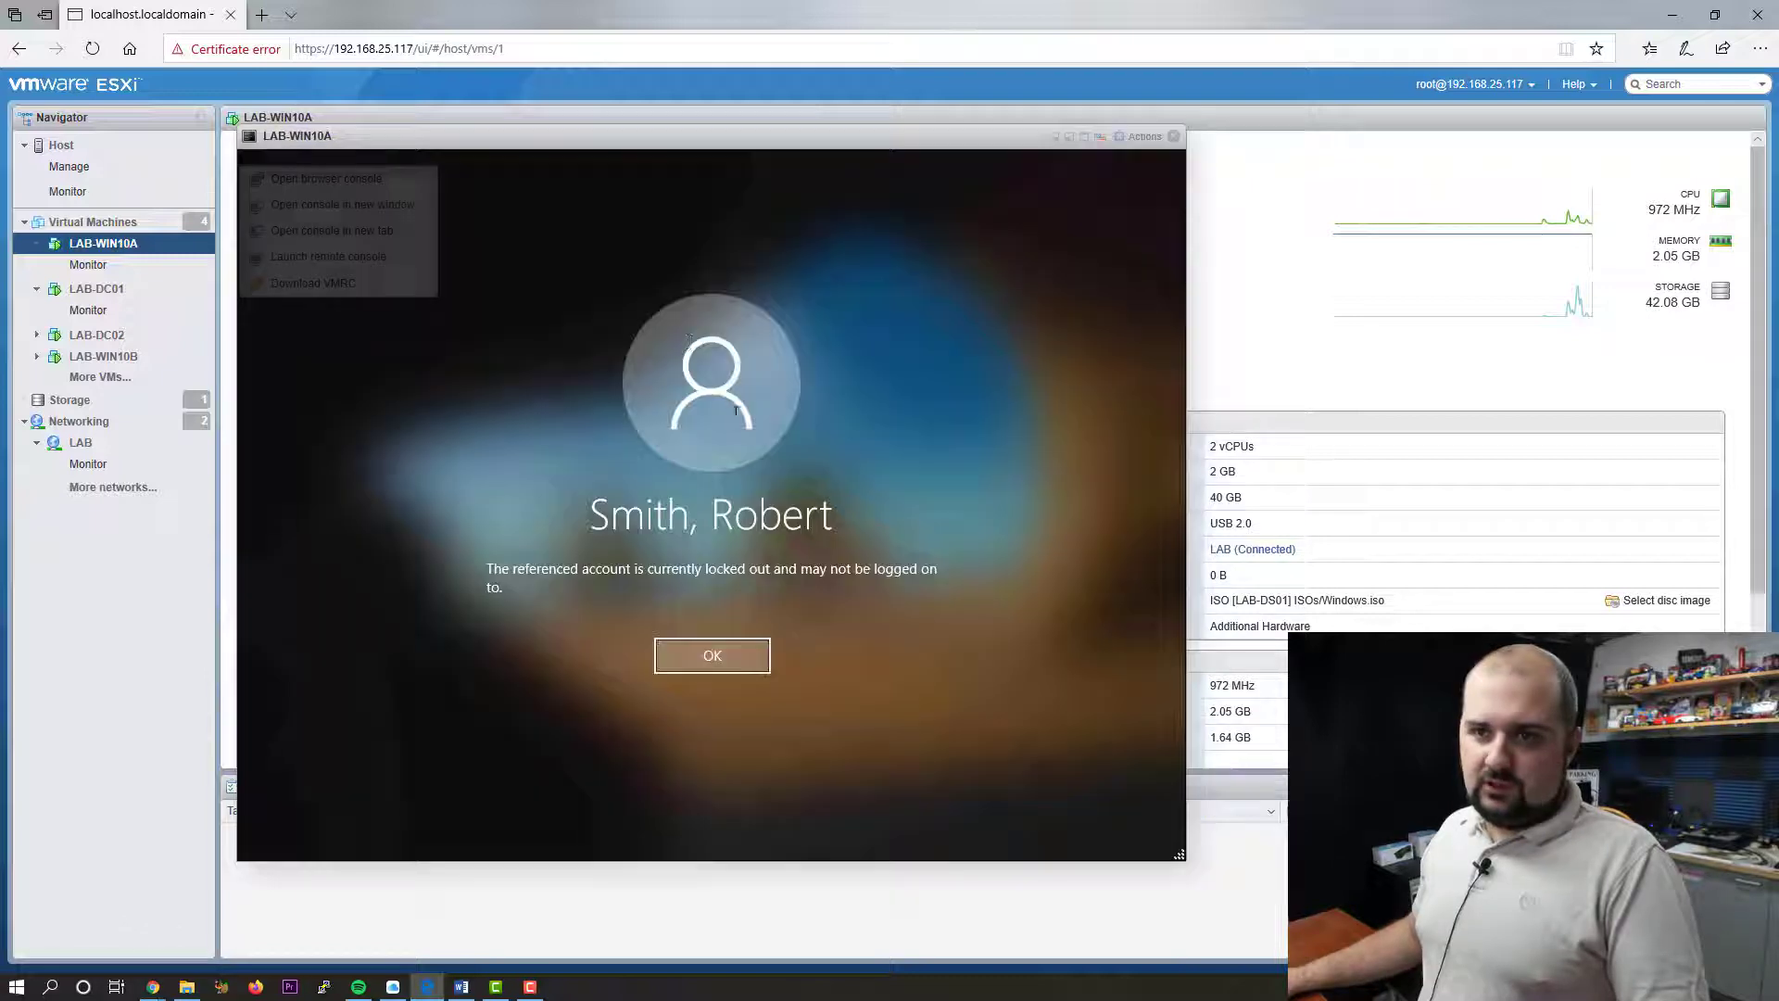
# - Dismiss the lockout message and sign in with the user's account password
pyautogui.click(711, 656)
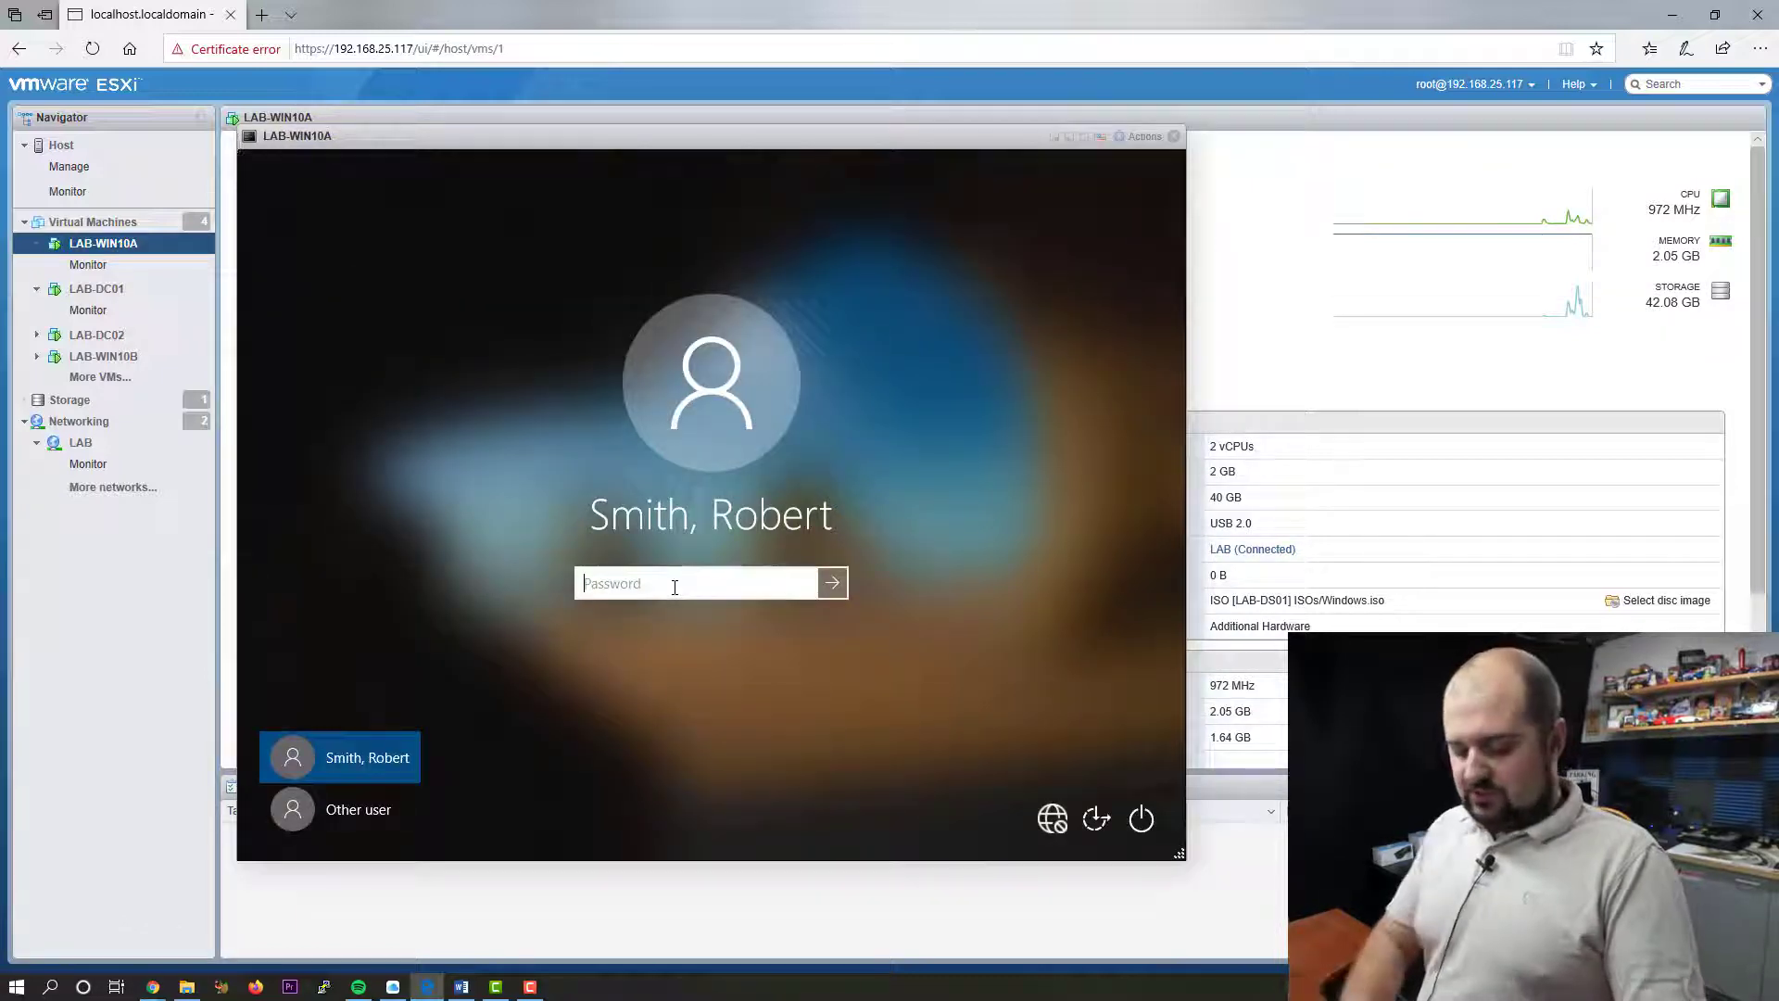
pyautogui.write('P@ssw0rd1234')
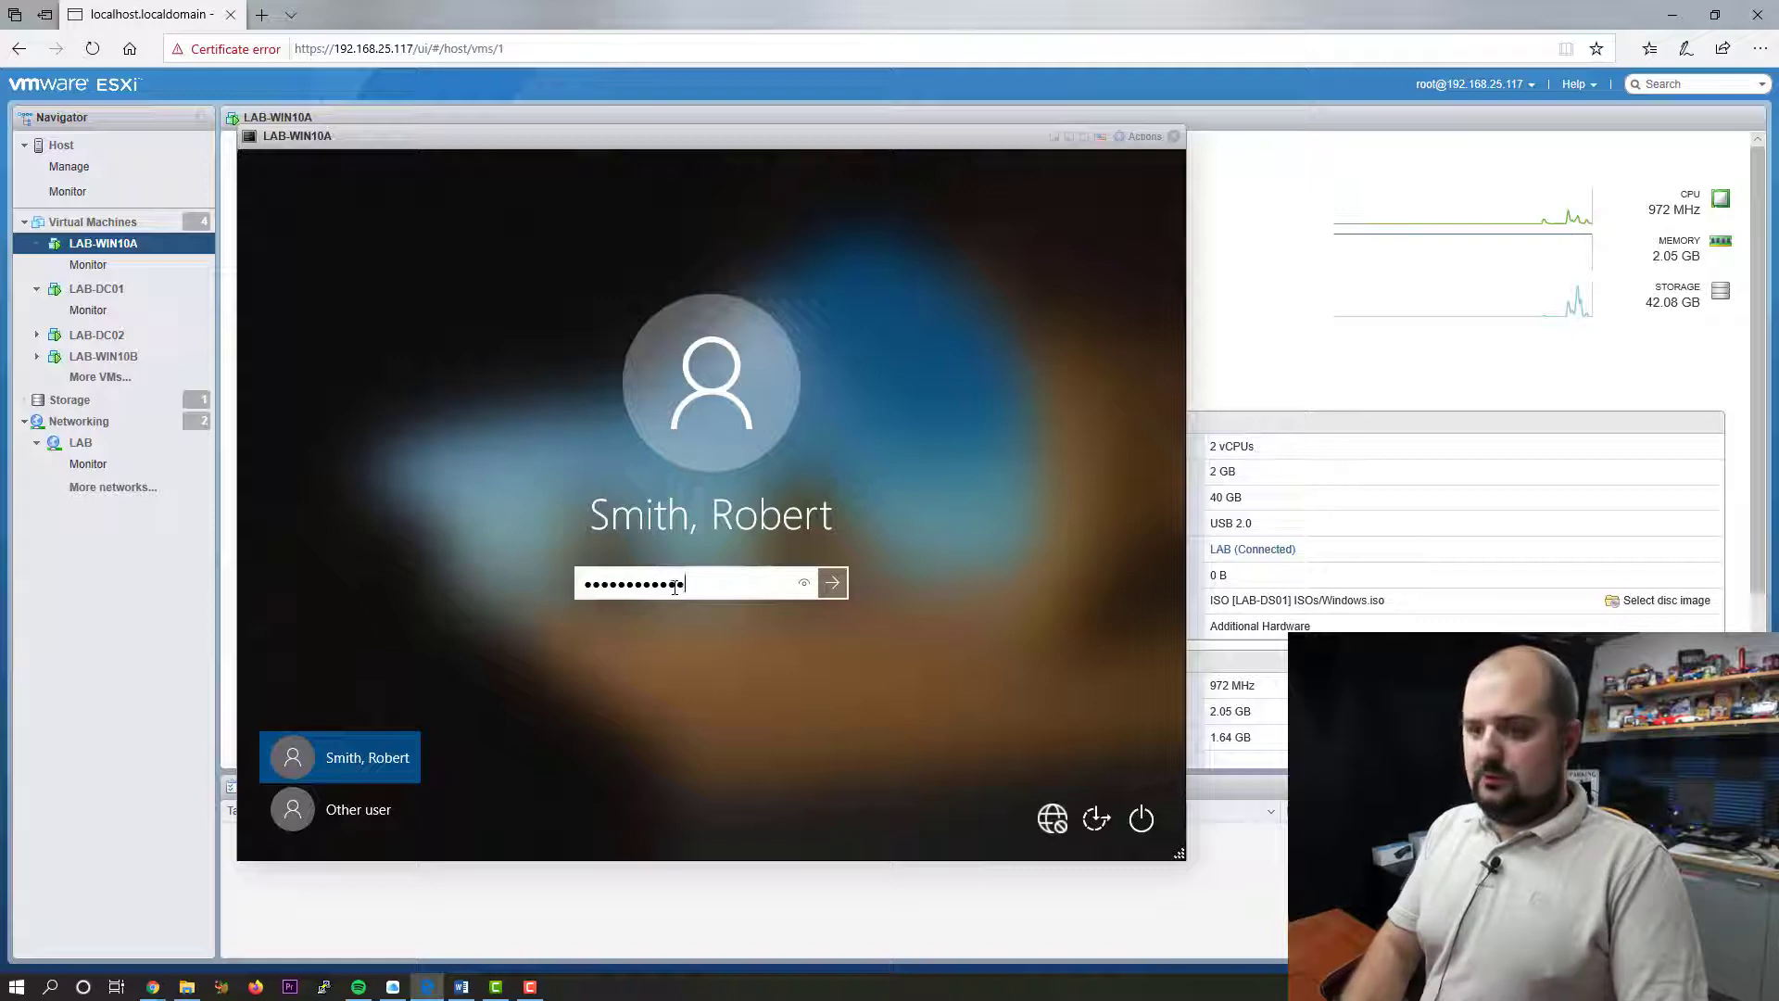
pyautogui.press('Return')
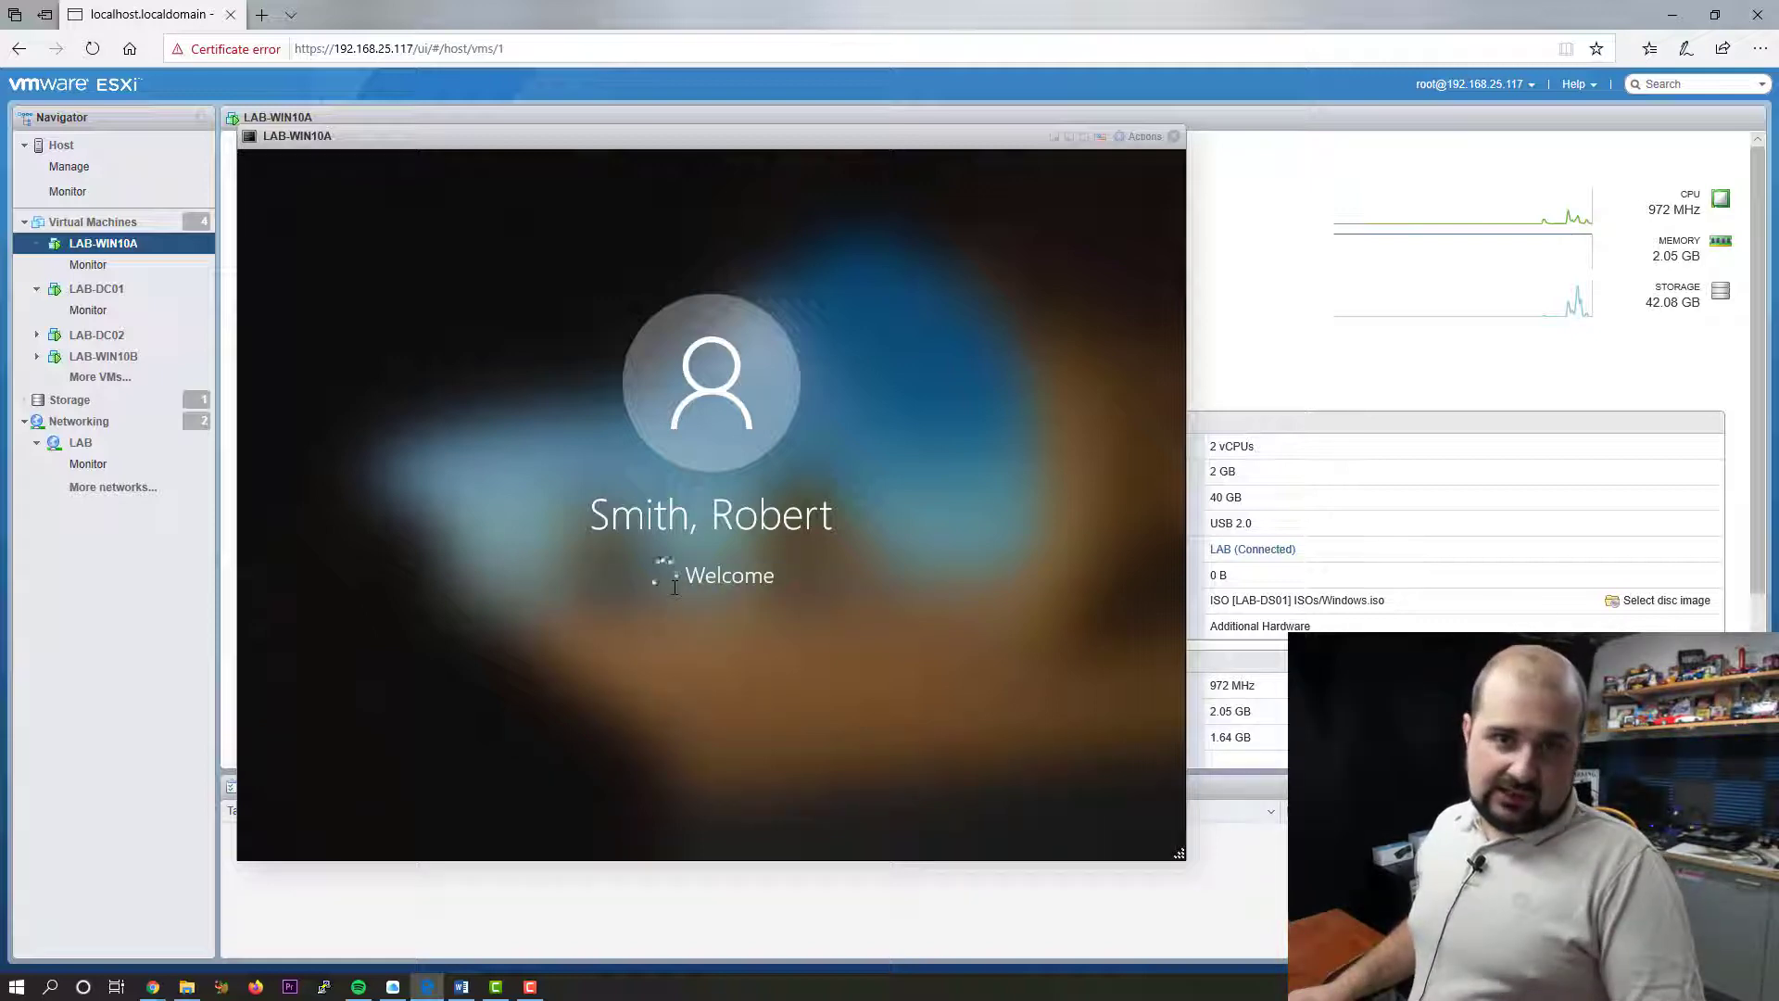